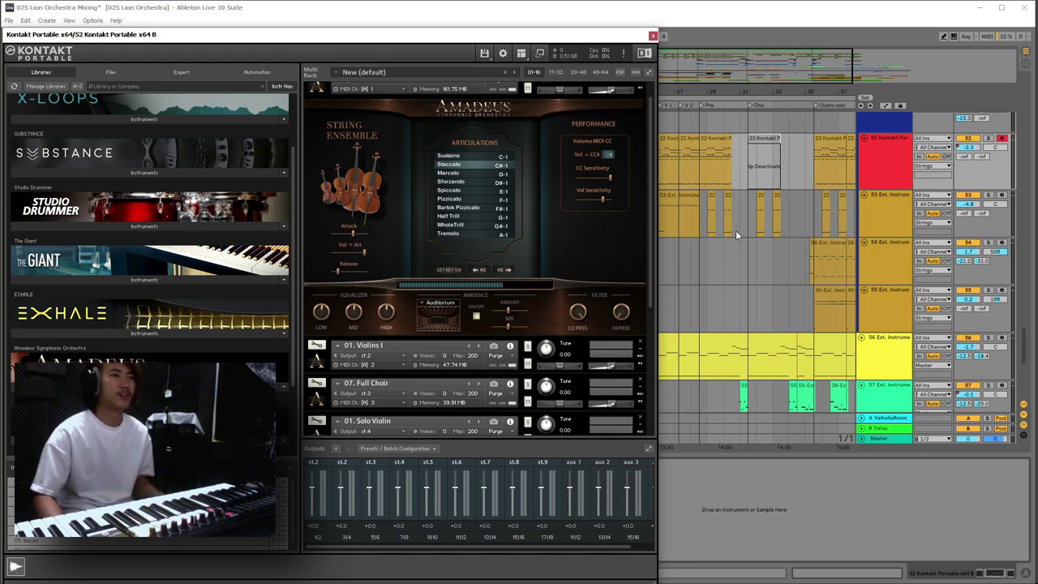
Close the Kontakt window and play the arrangement from bar 4
{"action": "left_click", "coordinate": [620, 16]}
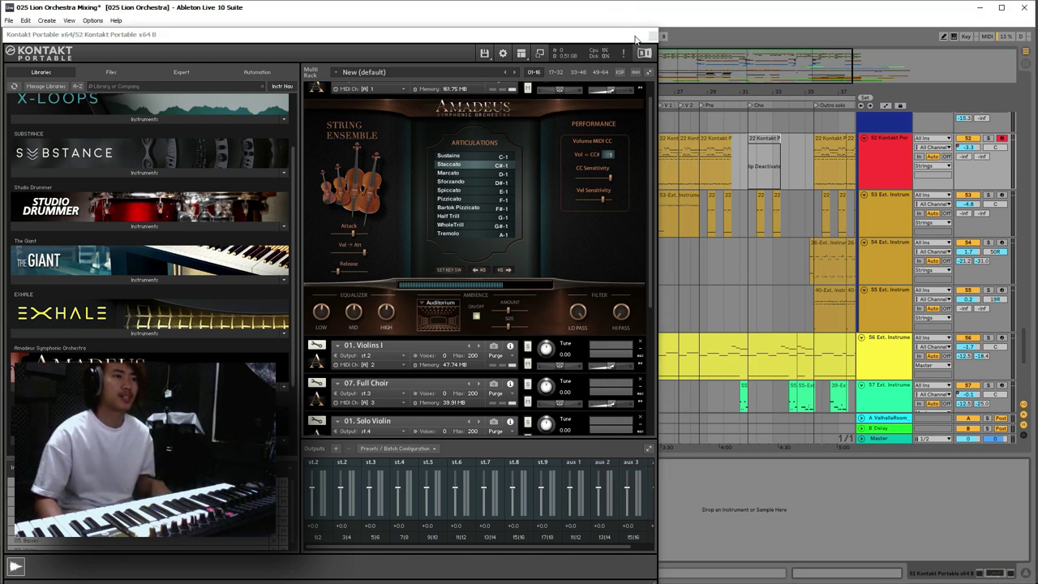
{"action": "left_click_drag", "start_coordinate": [637, 39], "coordinate": [675, 57]}
{"action": "left_click", "coordinate": [693, 54]}
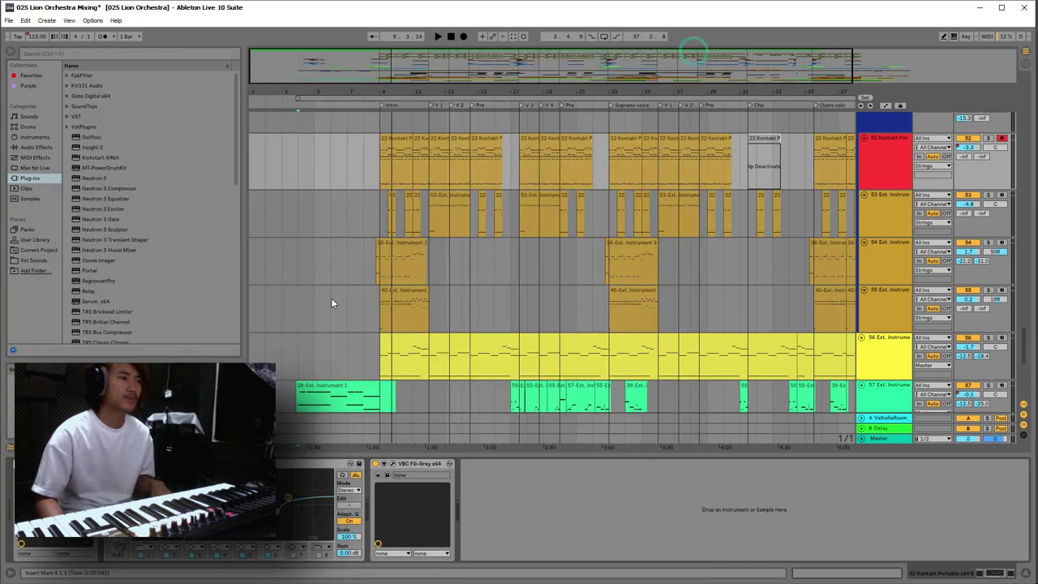
{"action": "left_click", "coordinate": [299, 329]}
{"action": "scroll", "coordinate": [324, 304], "scroll_direction": "down", "scroll_amount": 2}
{"action": "key", "text": "space"}
{"action": "scroll", "coordinate": [428, 294], "scroll_direction": "up", "scroll_amount": 5}
{"action": "scroll", "coordinate": [753, 359], "scroll_direction": "down", "scroll_amount": 5}
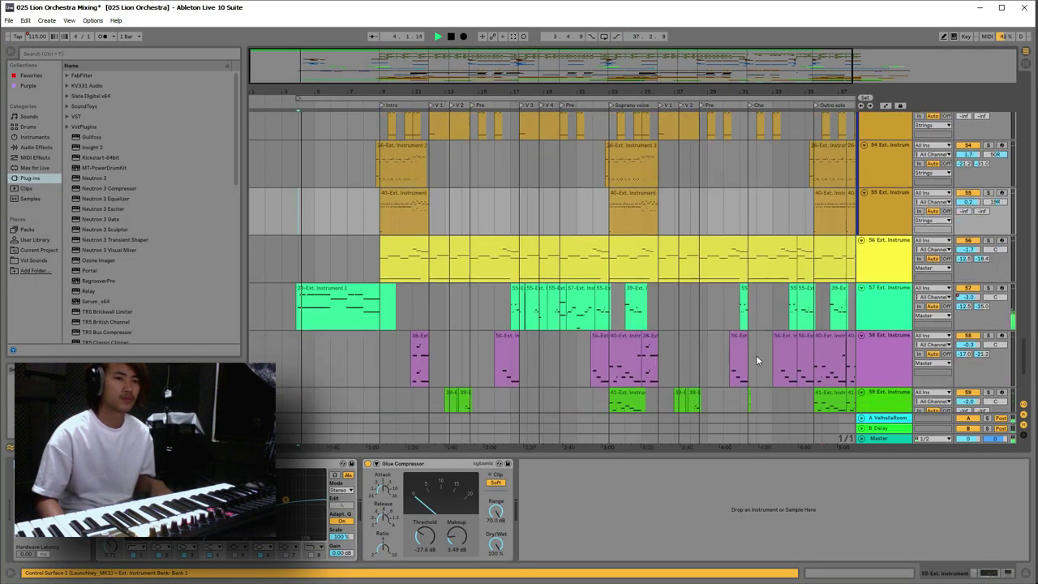
Open the Kontakt rack of track 52, collapse the Full String Ensemble and expand the Symphony instrument
{"action": "left_click", "coordinate": [880, 308]}
{"action": "scroll", "coordinate": [882, 267], "scroll_direction": "up", "scroll_amount": 5}
{"action": "left_click", "coordinate": [883, 229]}
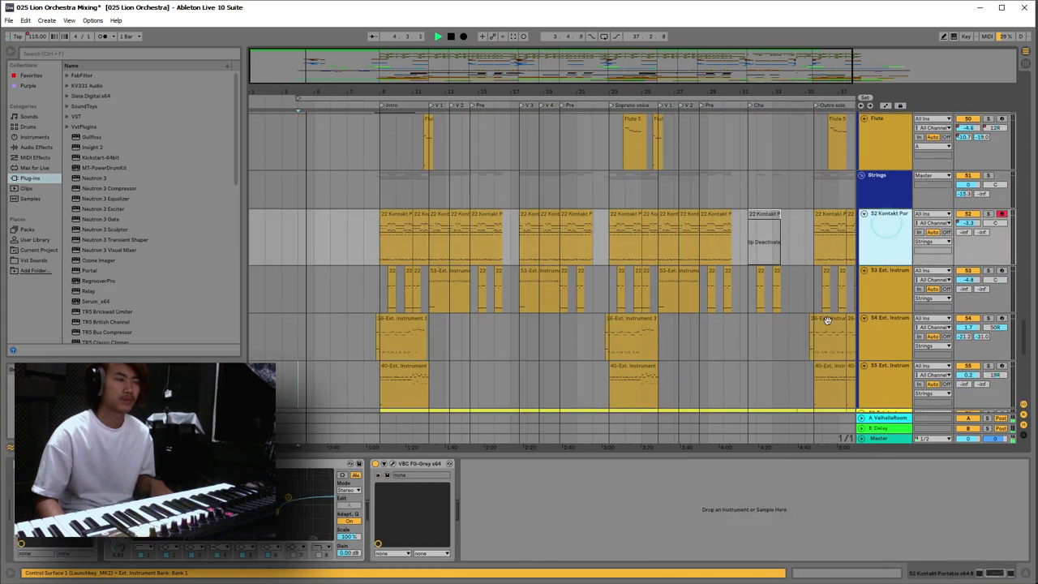
{"action": "left_click", "coordinate": [36, 464]}
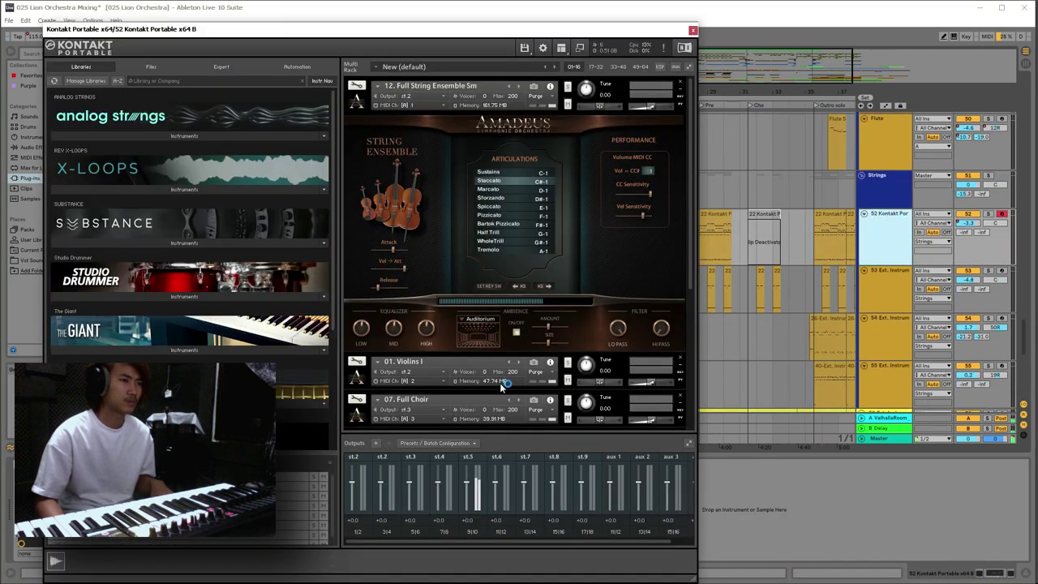
{"action": "left_click", "coordinate": [357, 103]}
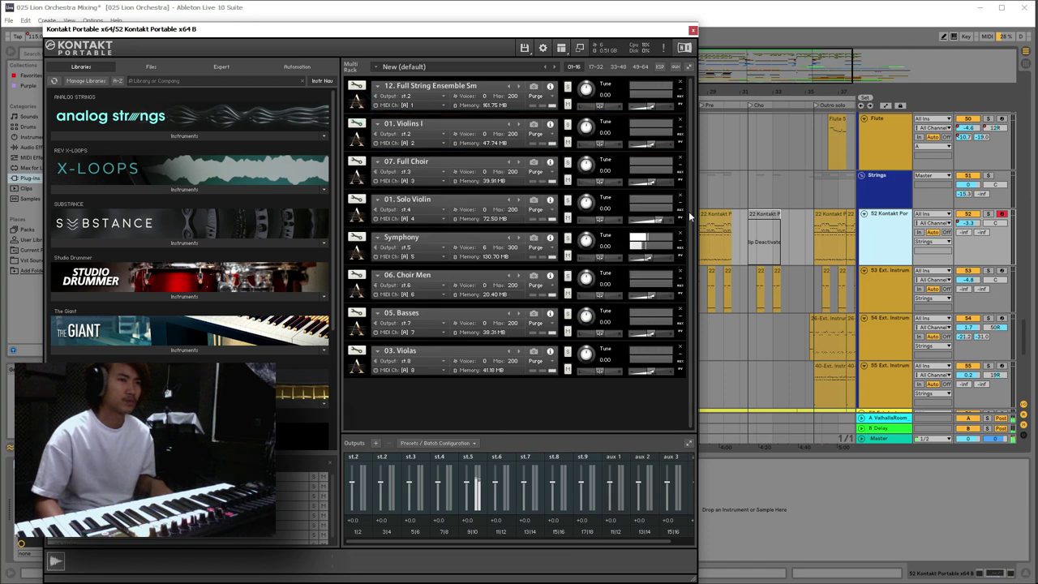
{"action": "left_click", "coordinate": [679, 242]}
{"action": "scroll", "coordinate": [690, 243], "scroll_direction": "down", "scroll_amount": 5}
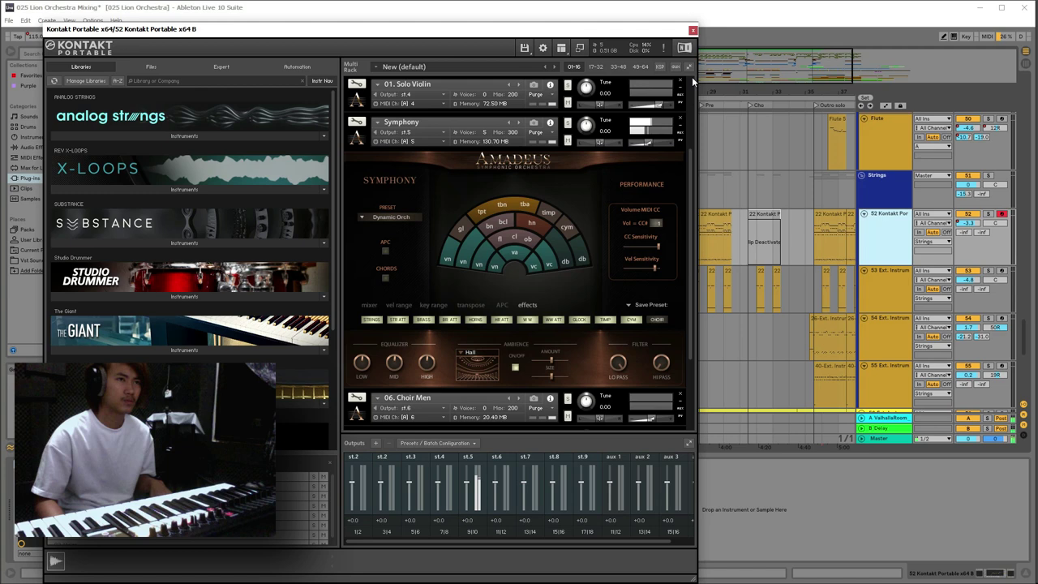
Close this Kontakt window and open the Kontakt rack of the Drums track instead
{"action": "left_click", "coordinate": [692, 30]}
{"action": "left_click_drag", "start_coordinate": [1024, 339], "coordinate": [1020, 104]}
{"action": "left_click", "coordinate": [876, 285]}
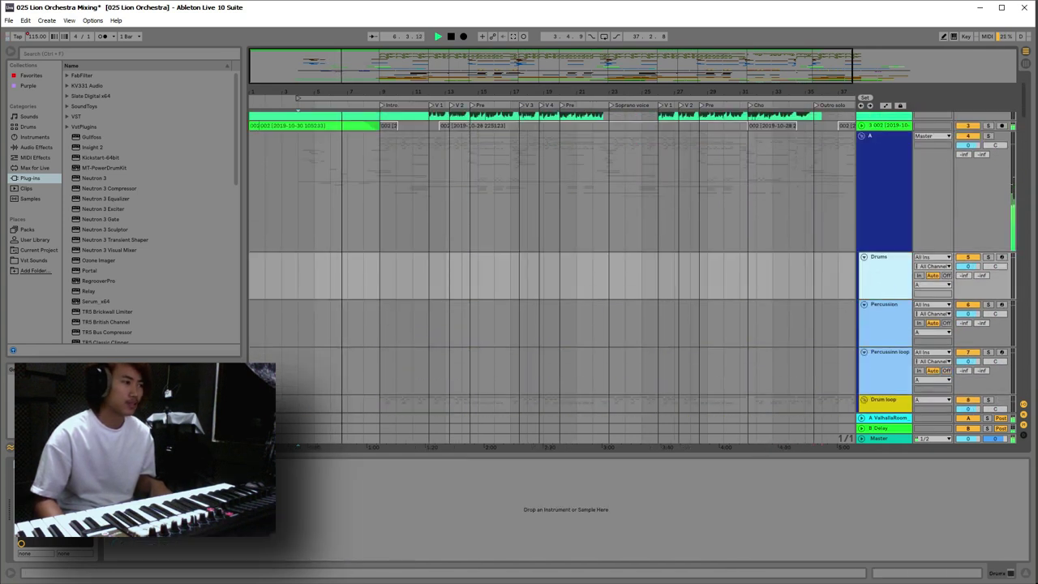
{"action": "left_click", "coordinate": [38, 464]}
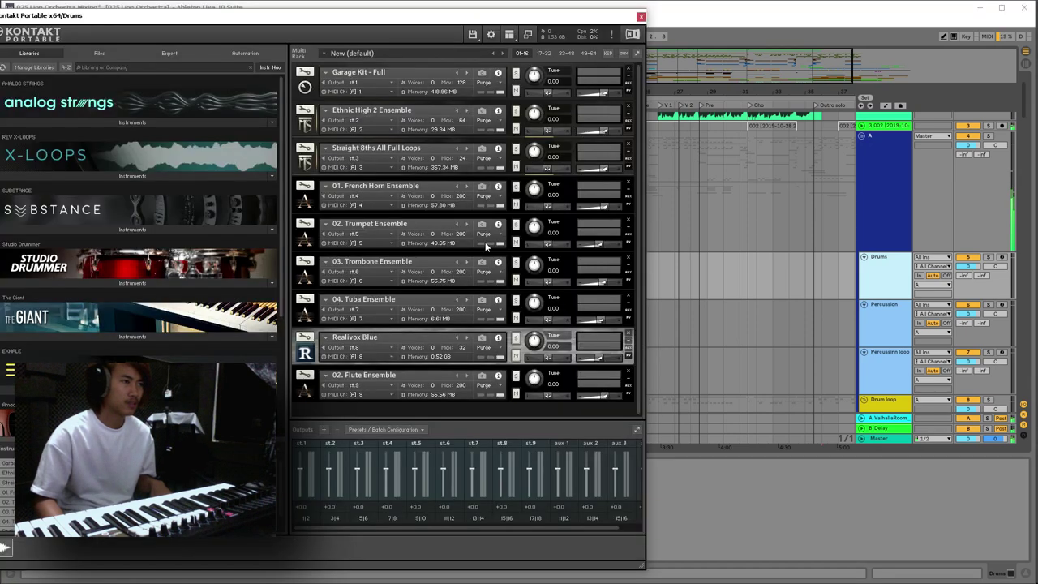
{"action": "left_click", "coordinate": [304, 122]}
{"action": "left_click", "coordinate": [304, 121]}
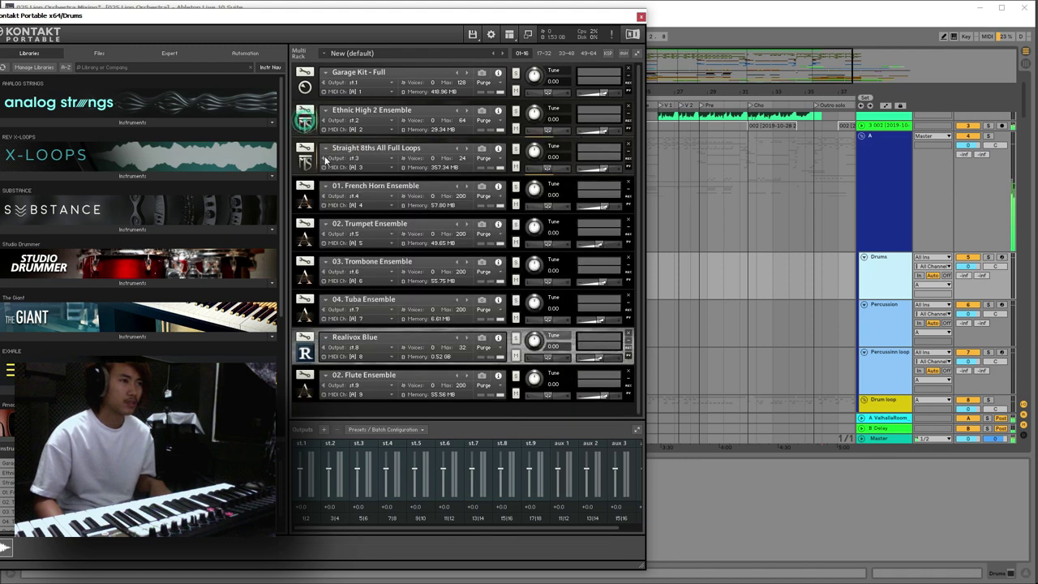
Expand the French Horn, Trumpet, Trombone and Tuba Ensemble instruments in the Drums rack to view their articulations
{"action": "left_click", "coordinate": [302, 202]}
{"action": "left_click_drag", "start_coordinate": [634, 144], "coordinate": [640, 302]}
{"action": "left_click", "coordinate": [305, 216]}
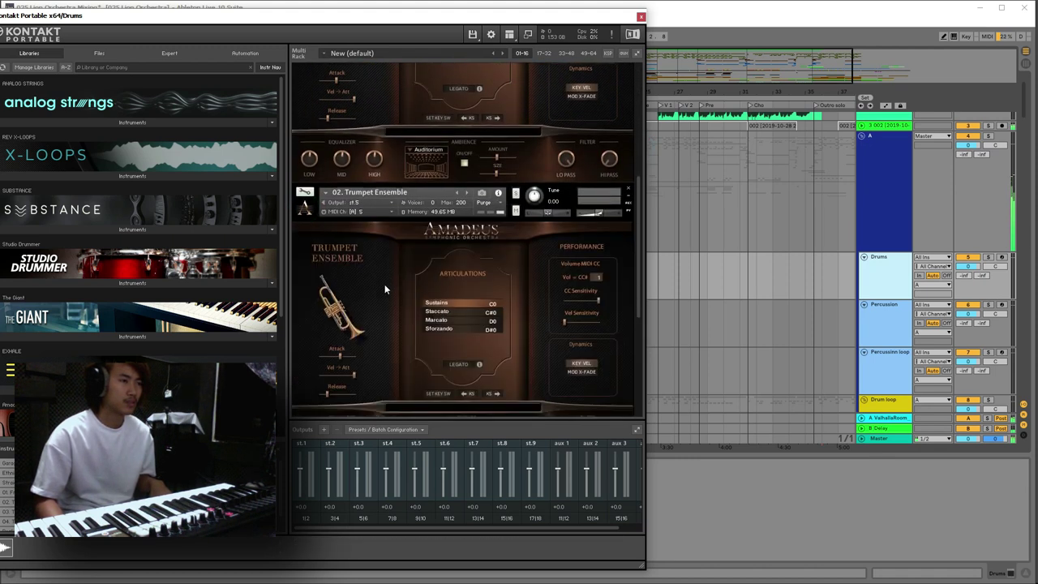
{"action": "scroll", "coordinate": [383, 284], "scroll_direction": "down", "scroll_amount": 5}
{"action": "left_click", "coordinate": [304, 333]}
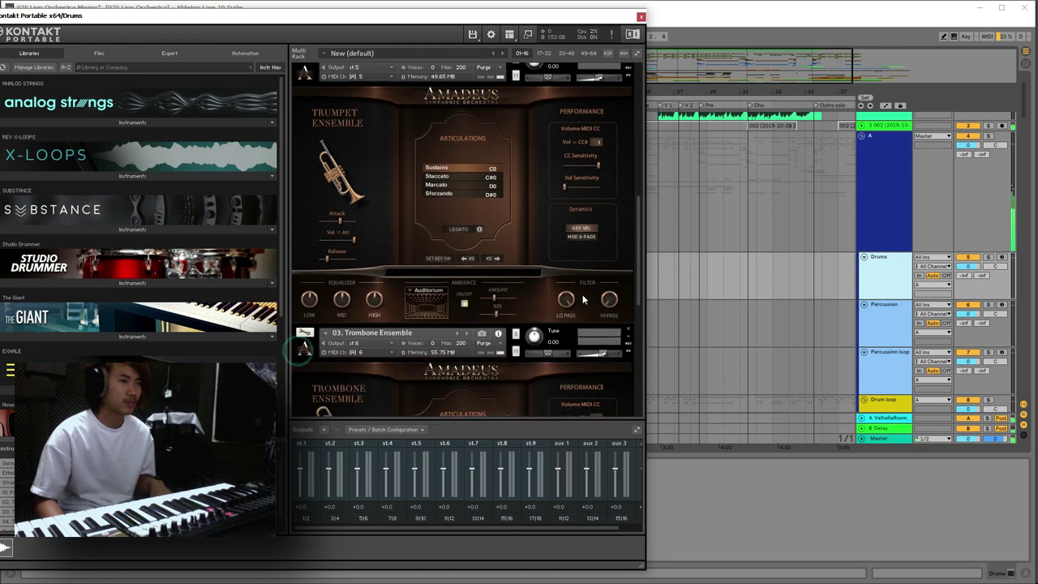
{"action": "left_click_drag", "start_coordinate": [637, 253], "coordinate": [638, 377]}
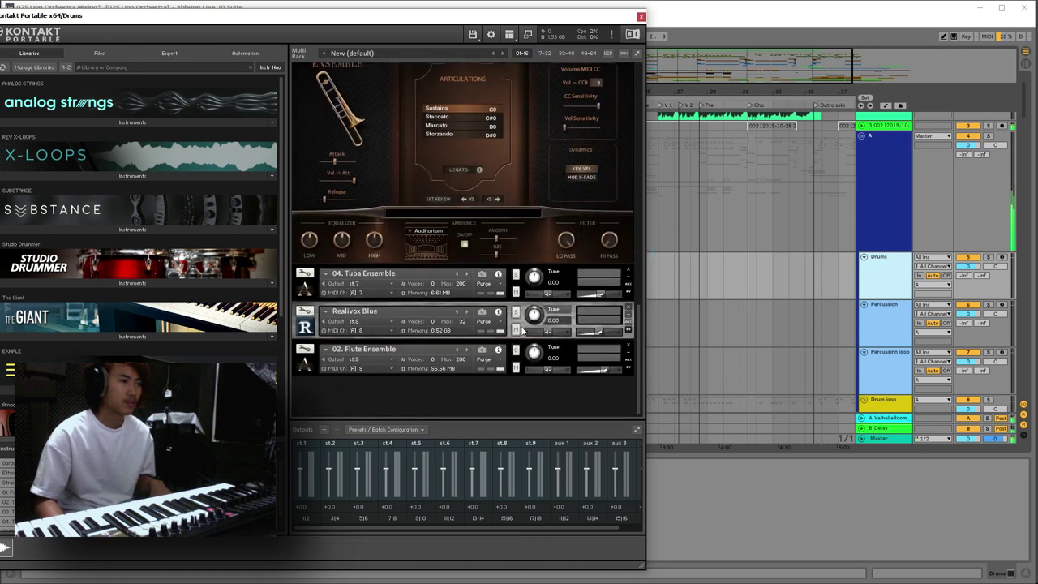
{"action": "left_click", "coordinate": [305, 289]}
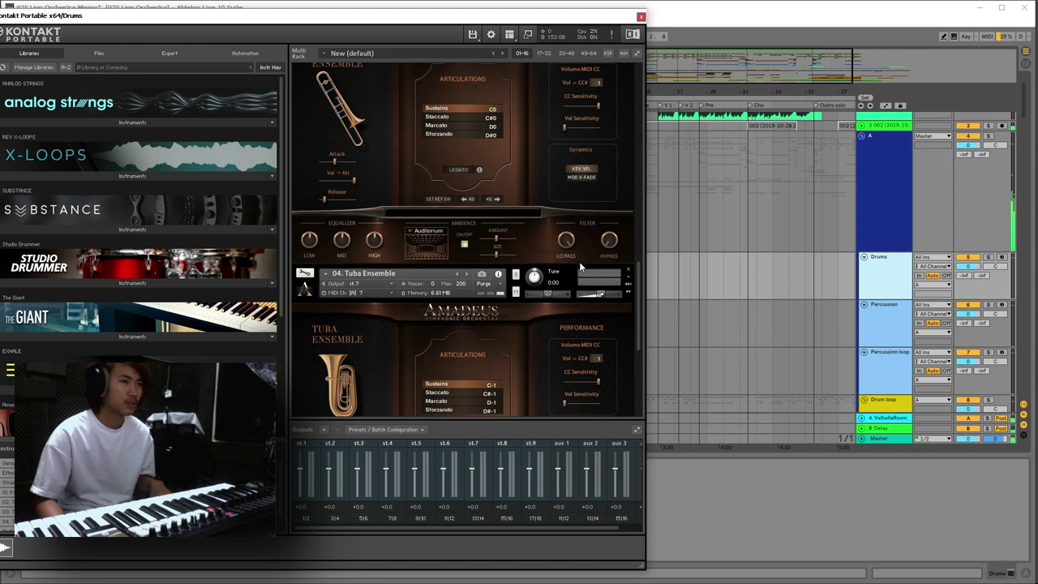
{"action": "left_click_drag", "start_coordinate": [636, 273], "coordinate": [644, 343]}
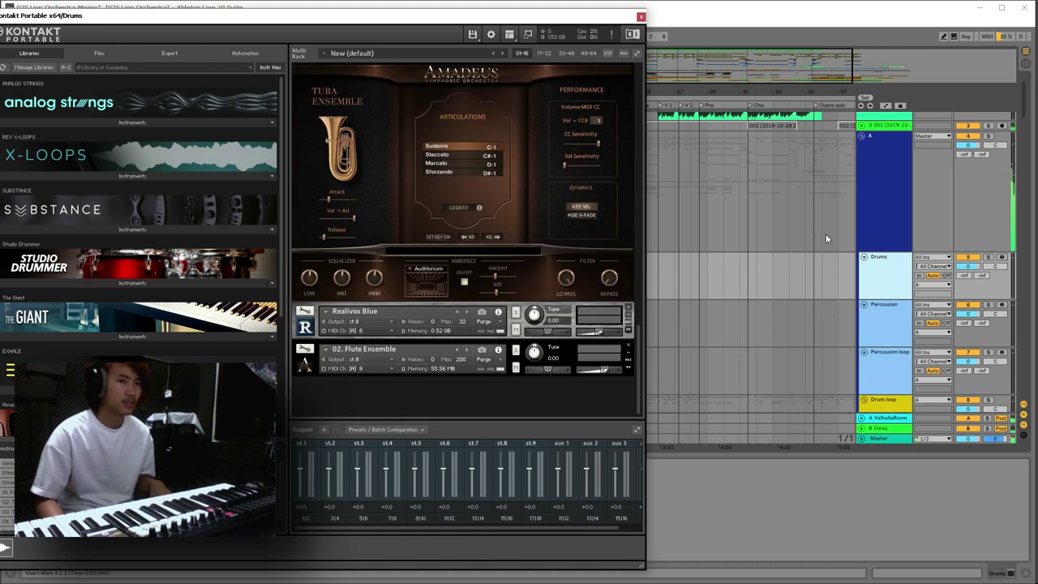
Return to track 52's Kontakt rack and expand the Solo Violin, Full String Ensemble and Violins I instruments
{"action": "left_click_drag", "start_coordinate": [1026, 116], "coordinate": [1025, 353]}
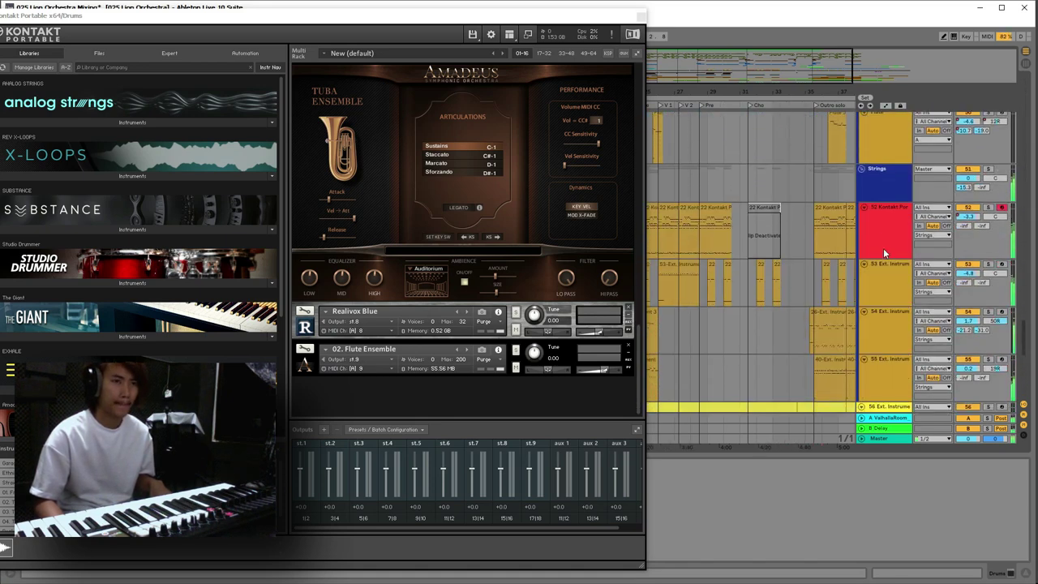
{"action": "left_click", "coordinate": [883, 253]}
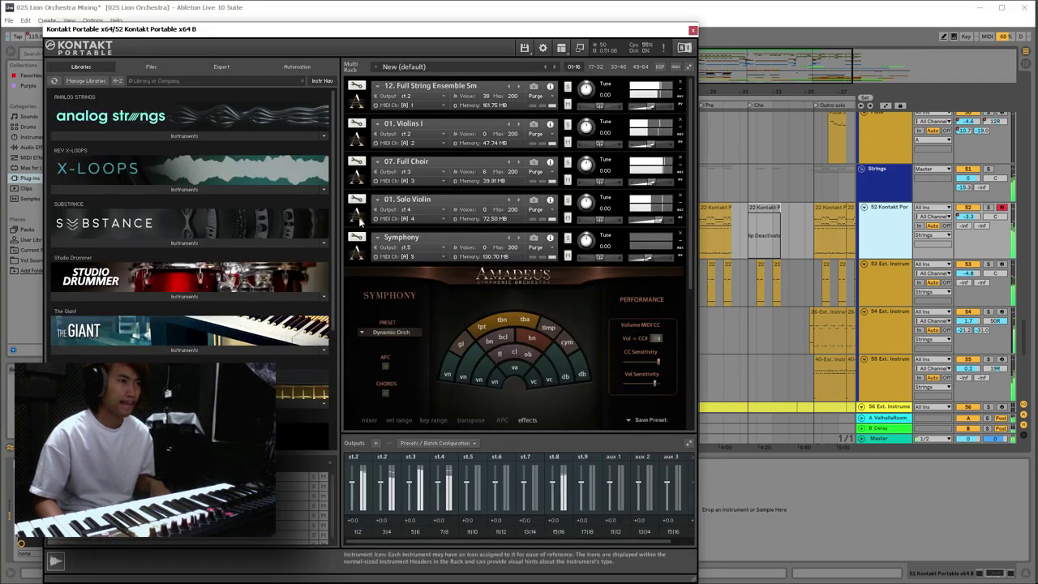
{"action": "left_click", "coordinate": [357, 218]}
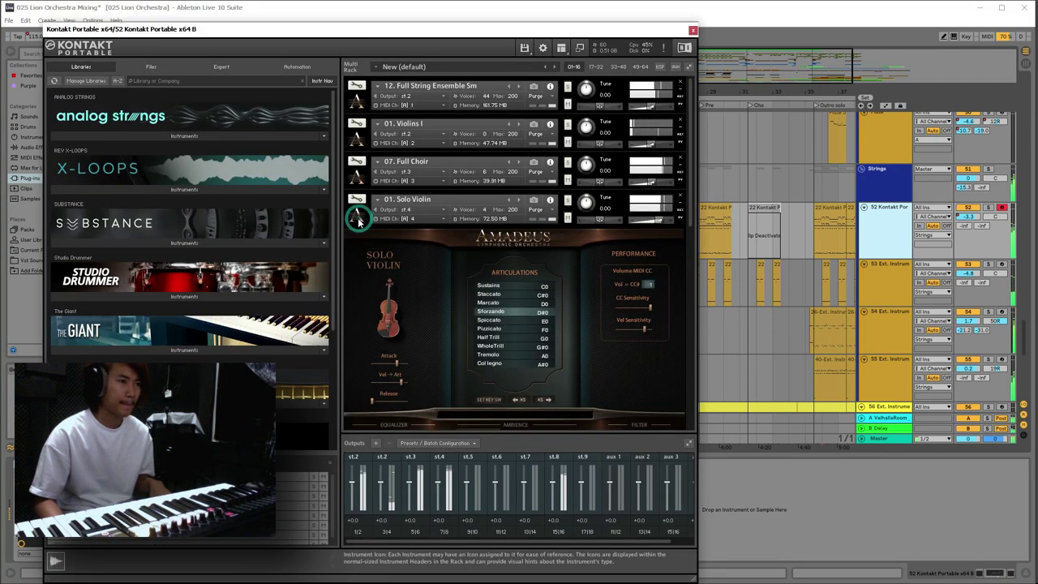
{"action": "left_click", "coordinate": [356, 98]}
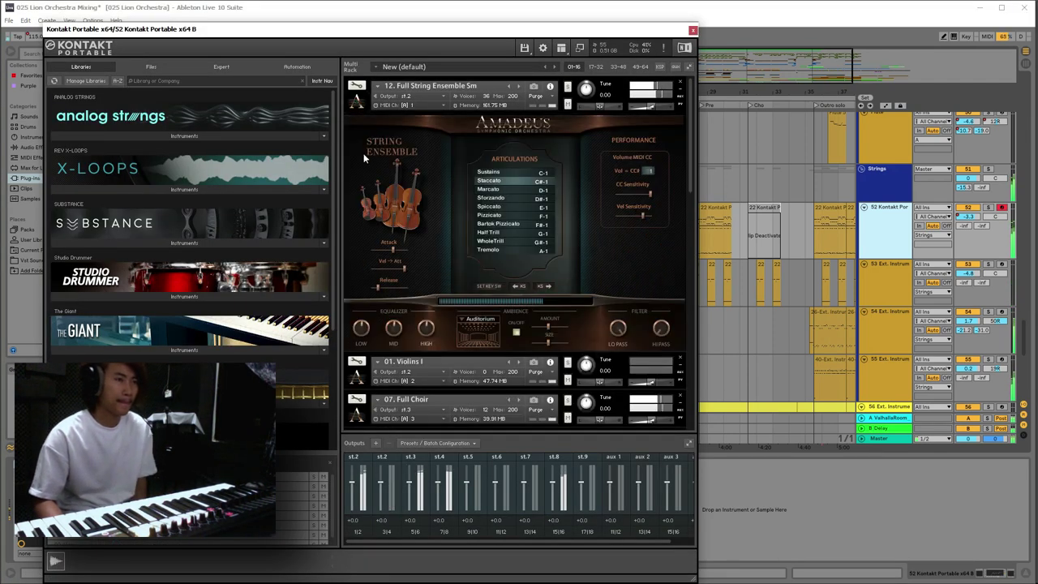
{"action": "left_click", "coordinate": [356, 378]}
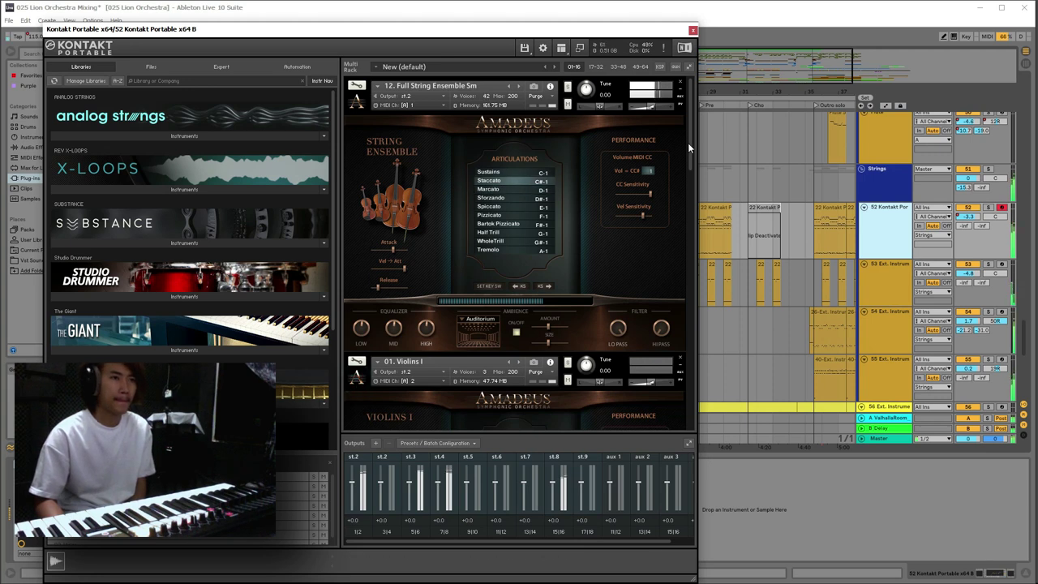
{"action": "left_click_drag", "start_coordinate": [688, 142], "coordinate": [692, 231]}
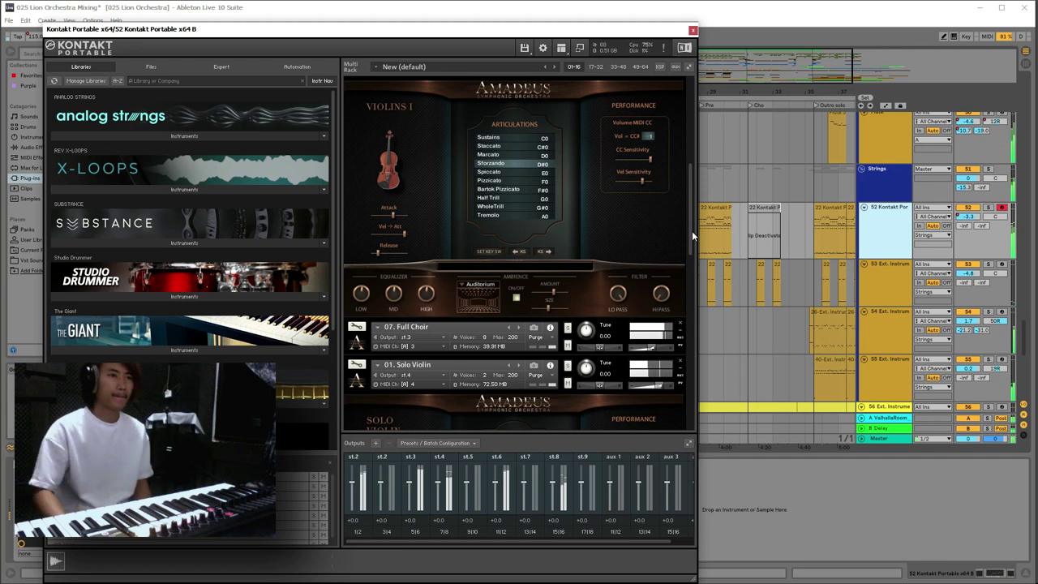
Close the Kontakt window, solo track 52 and play its clips from the Intro at bar 9
{"action": "left_click", "coordinate": [692, 30]}
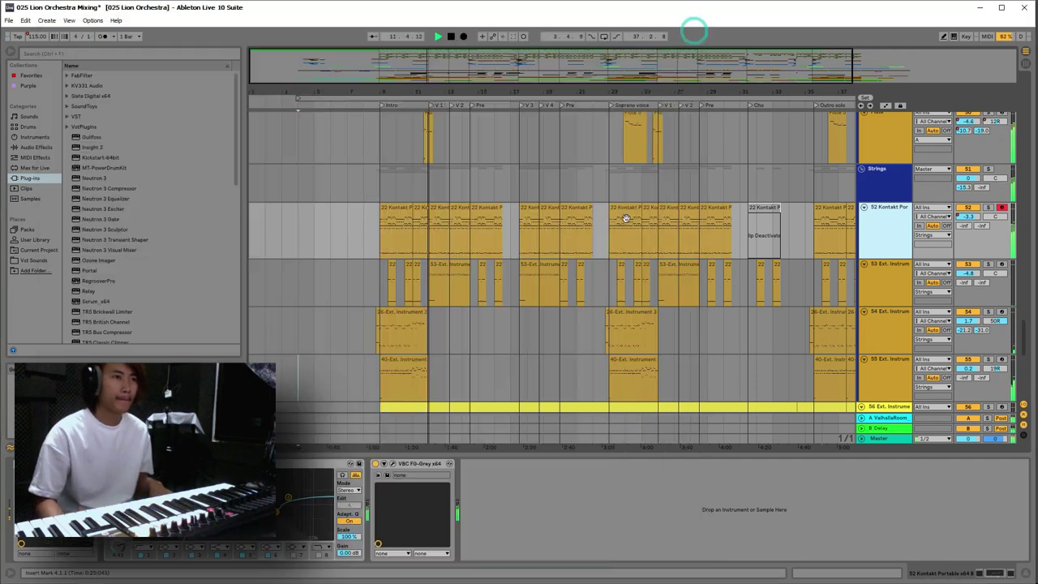
{"action": "scroll", "coordinate": [625, 219], "scroll_direction": "up", "scroll_amount": 15}
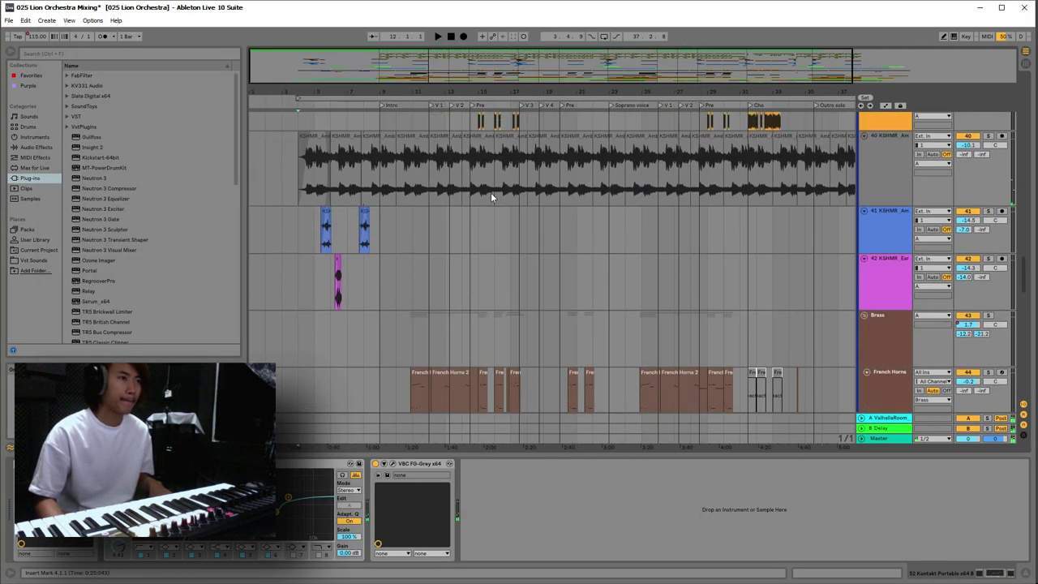
{"action": "scroll", "coordinate": [491, 196], "scroll_direction": "up", "scroll_amount": 6}
{"action": "left_click_drag", "start_coordinate": [1021, 264], "coordinate": [1019, 348]}
{"action": "left_click_drag", "start_coordinate": [381, 234], "coordinate": [462, 236]}
{"action": "left_click_drag", "start_coordinate": [386, 91], "coordinate": [319, 127]}
{"action": "left_click", "coordinate": [884, 221]}
{"action": "left_click", "coordinate": [987, 192]}
{"action": "key", "text": "space"}
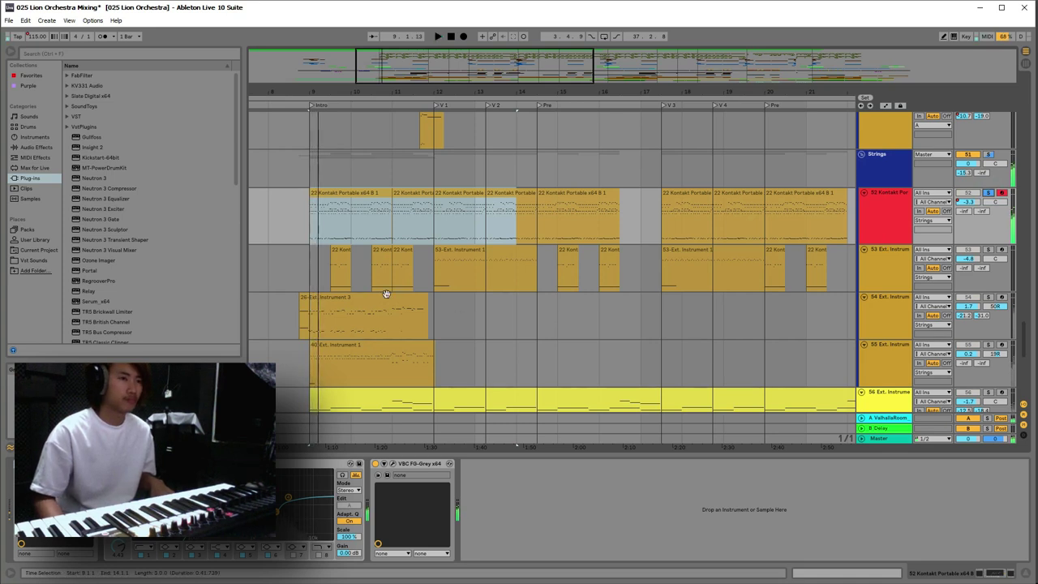
Zoom in on the Intro and replay track 52 in solo from the start of its first clip
{"action": "left_click", "coordinate": [297, 219]}
{"action": "left_click_drag", "start_coordinate": [307, 88], "coordinate": [314, 121]}
{"action": "left_click", "coordinate": [277, 216]}
{"action": "key", "text": "space"}
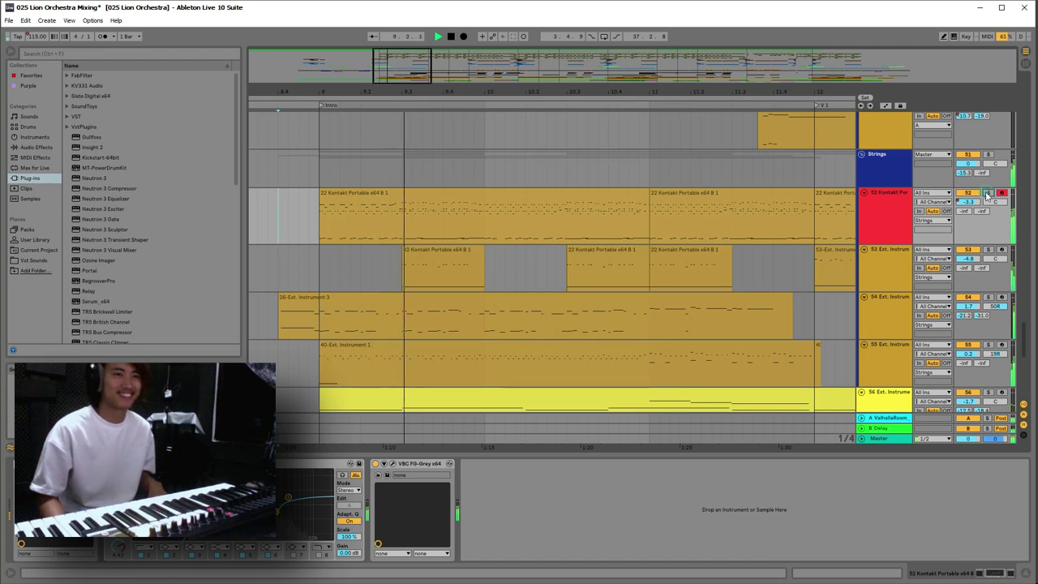
{"action": "left_click", "coordinate": [395, 209]}
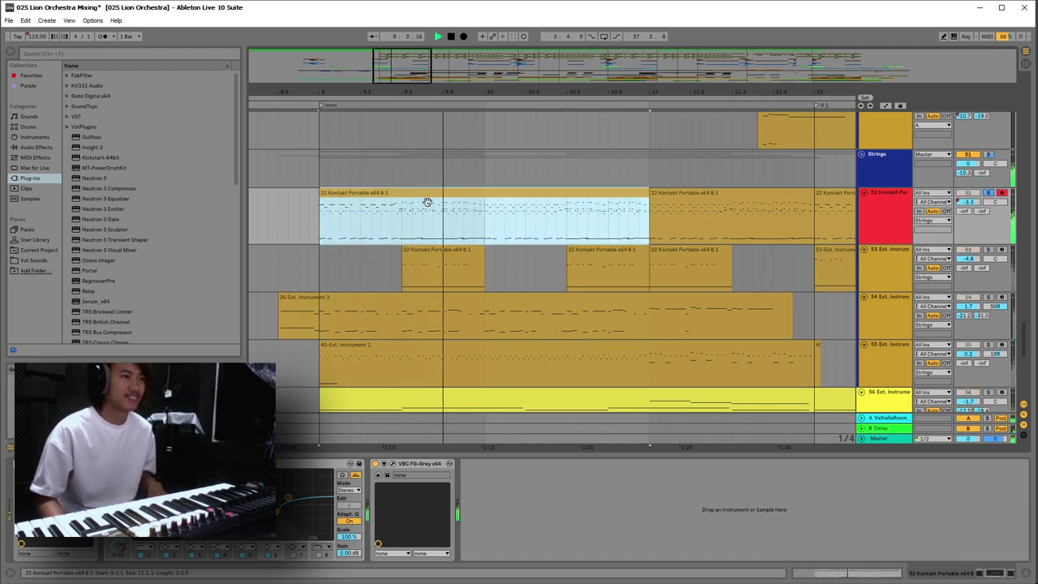
{"action": "key", "text": "space"}
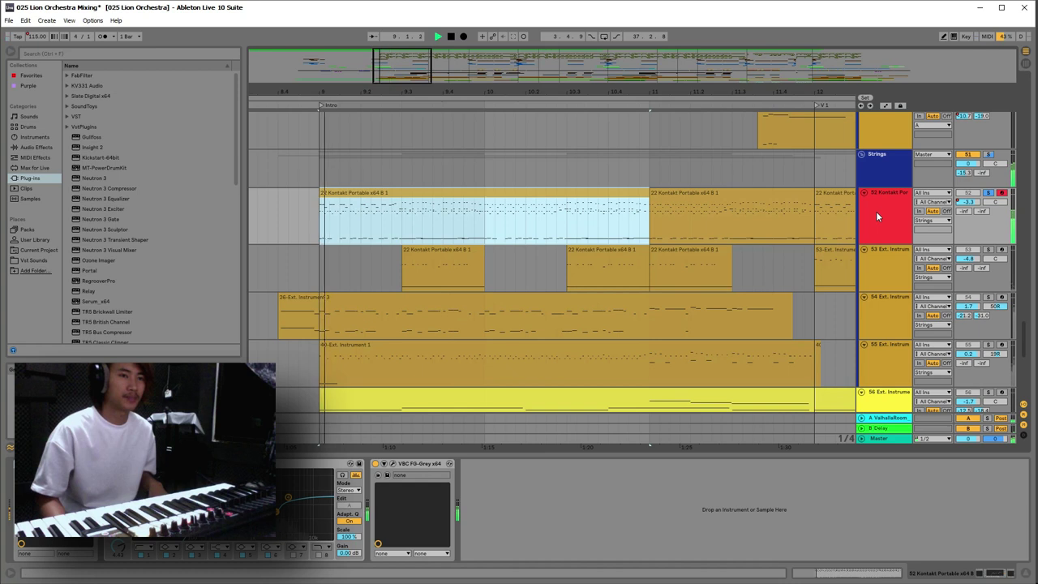
Centre the panning of track 54, play its soloed Intro clip and view the notes in an enlarged note editor
{"action": "left_click", "coordinate": [879, 214]}
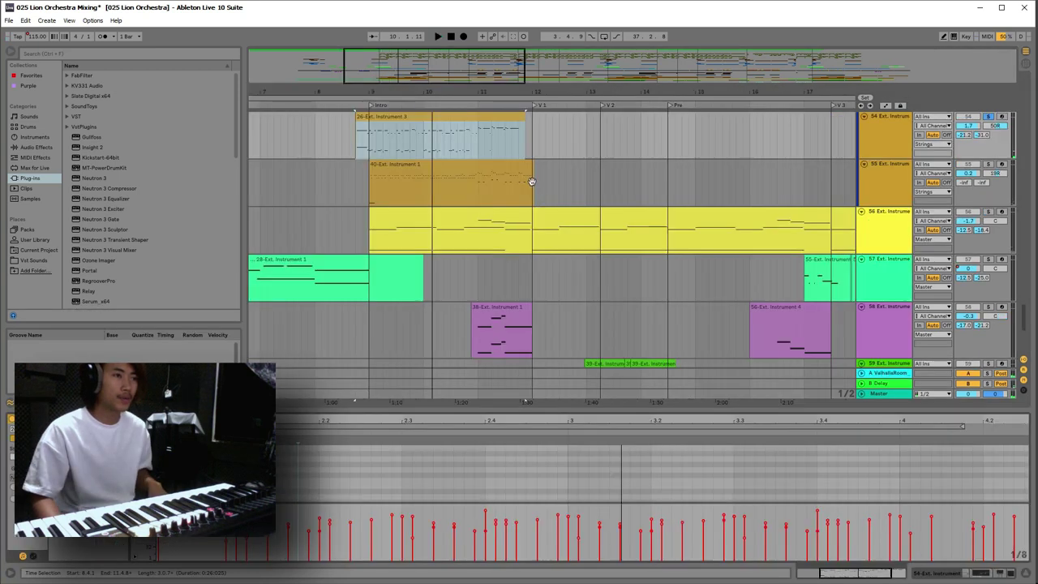
{"action": "scroll", "coordinate": [865, 231], "scroll_direction": "up", "scroll_amount": 2}
{"action": "left_click", "coordinate": [875, 192]}
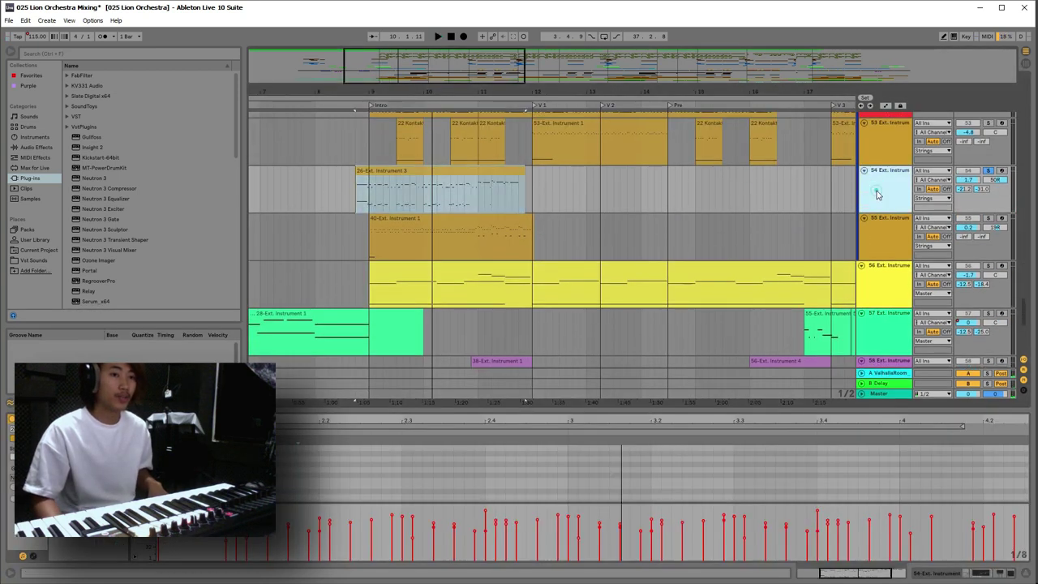
{"action": "left_click", "coordinate": [985, 181]}
{"action": "key", "text": "space"}
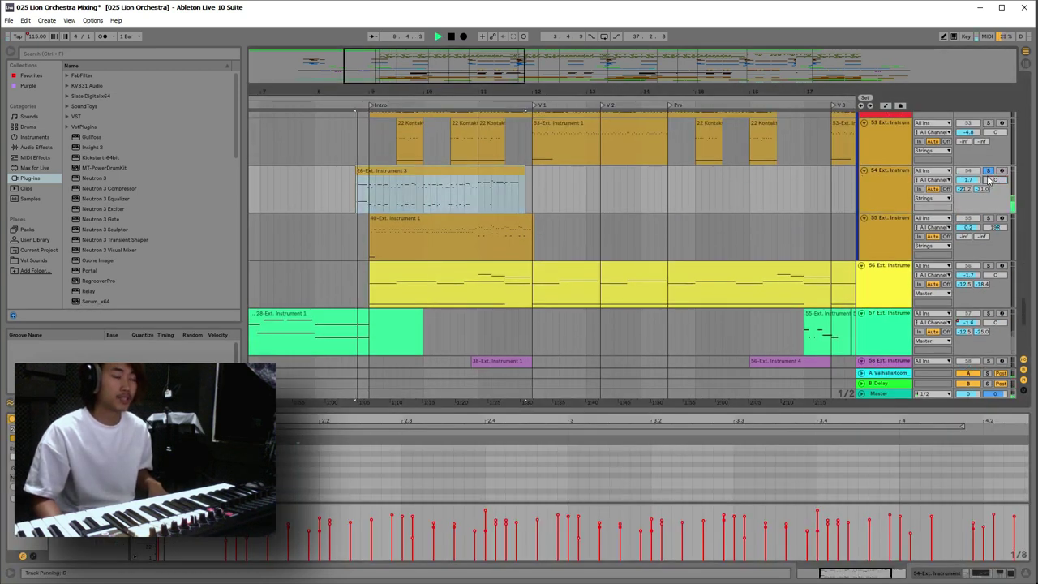
{"action": "left_click_drag", "start_coordinate": [606, 416], "coordinate": [627, 77]}
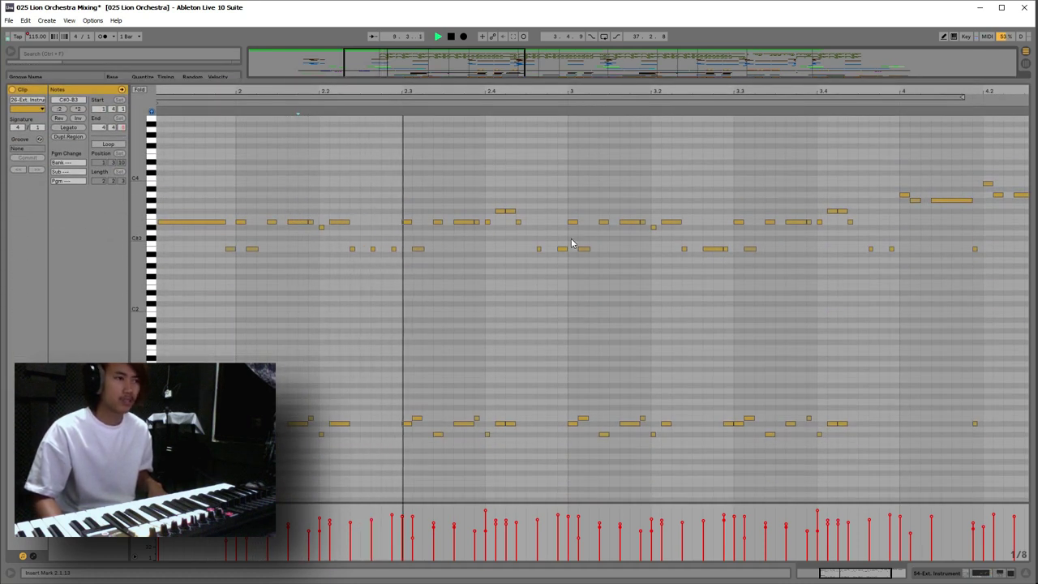
{"action": "left_click_drag", "start_coordinate": [513, 83], "coordinate": [518, 359]}
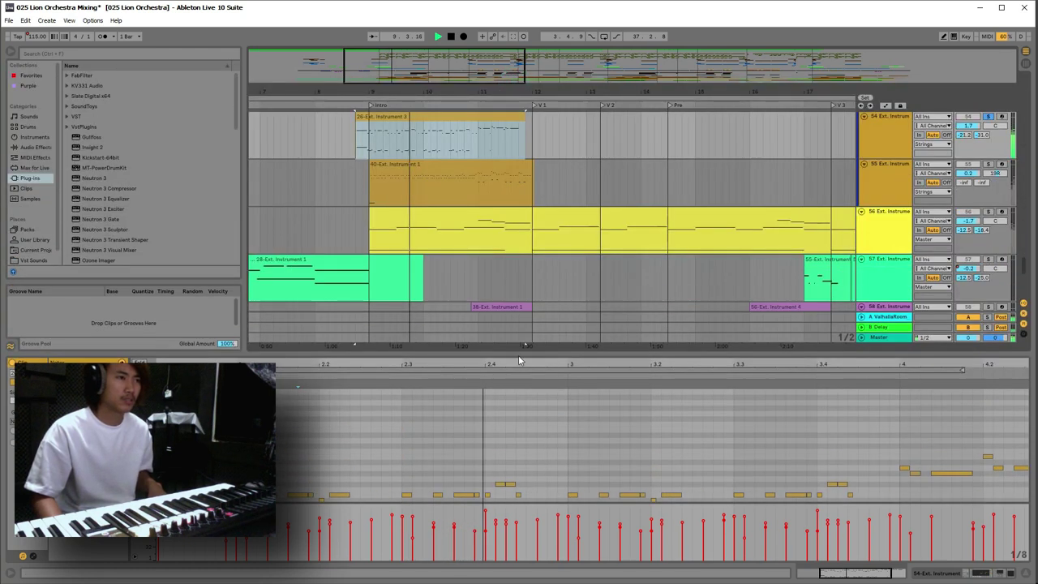
Reopen the Kontakt rack of track 52 and look through its Violins I, Full Choir and Solo Violin instruments
{"action": "scroll", "coordinate": [848, 207], "scroll_direction": "up", "scroll_amount": 3}
{"action": "left_click", "coordinate": [893, 145]}
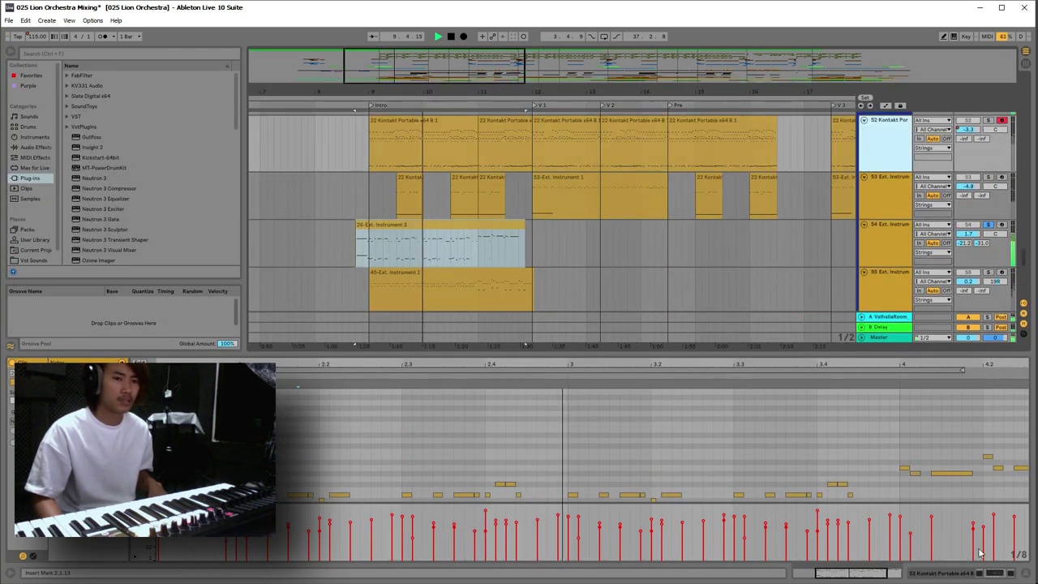
{"action": "left_click", "coordinate": [992, 570]}
{"action": "left_click", "coordinate": [35, 463]}
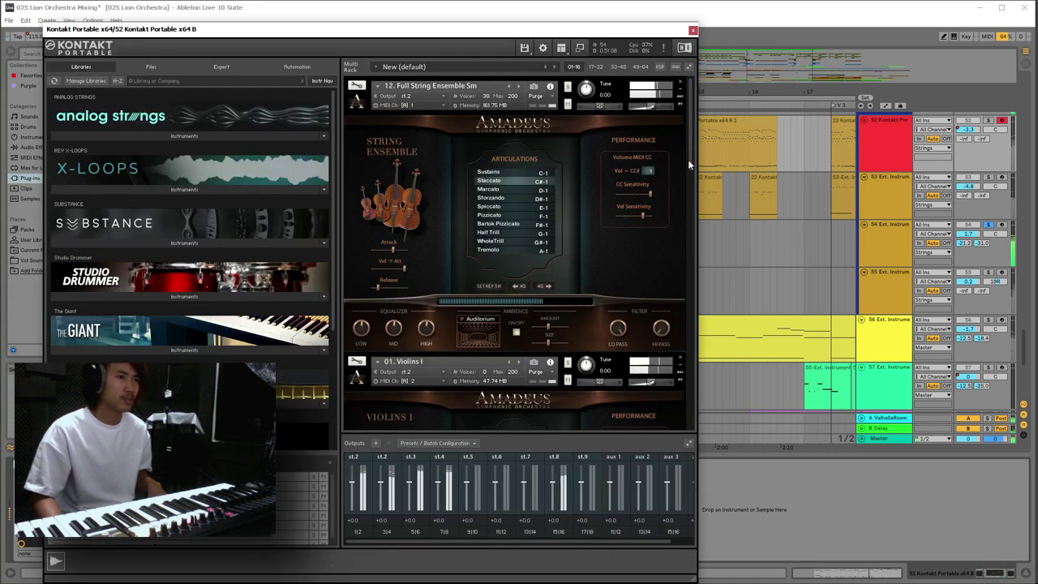
{"action": "left_click_drag", "start_coordinate": [691, 158], "coordinate": [437, 276]}
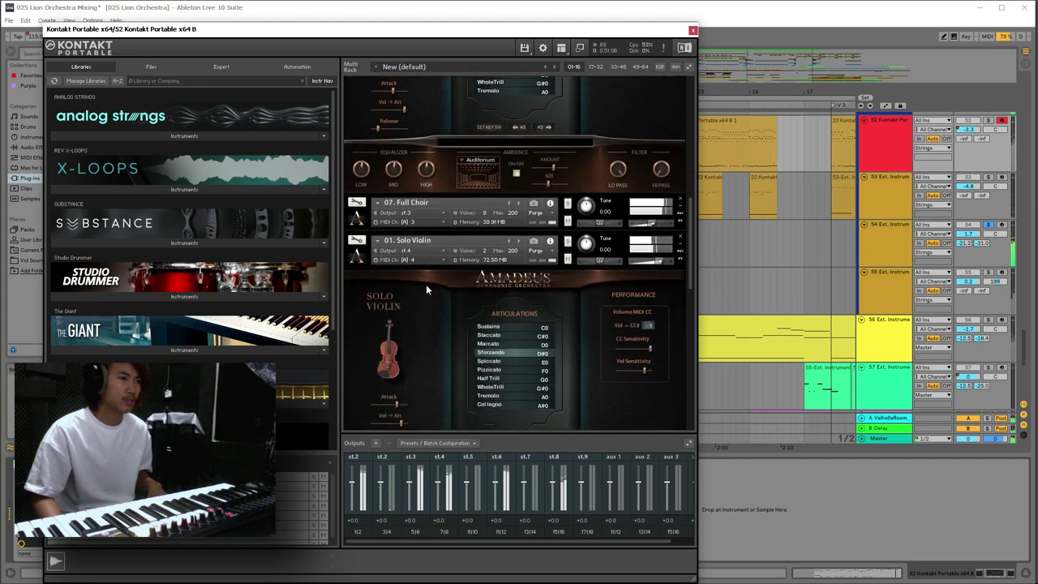
Examine the Solo Violin's articulations in track 52's Kontakt rack, glancing at the Symphony instrument below it
{"action": "left_click", "coordinate": [361, 259]}
{"action": "left_click", "coordinate": [355, 260]}
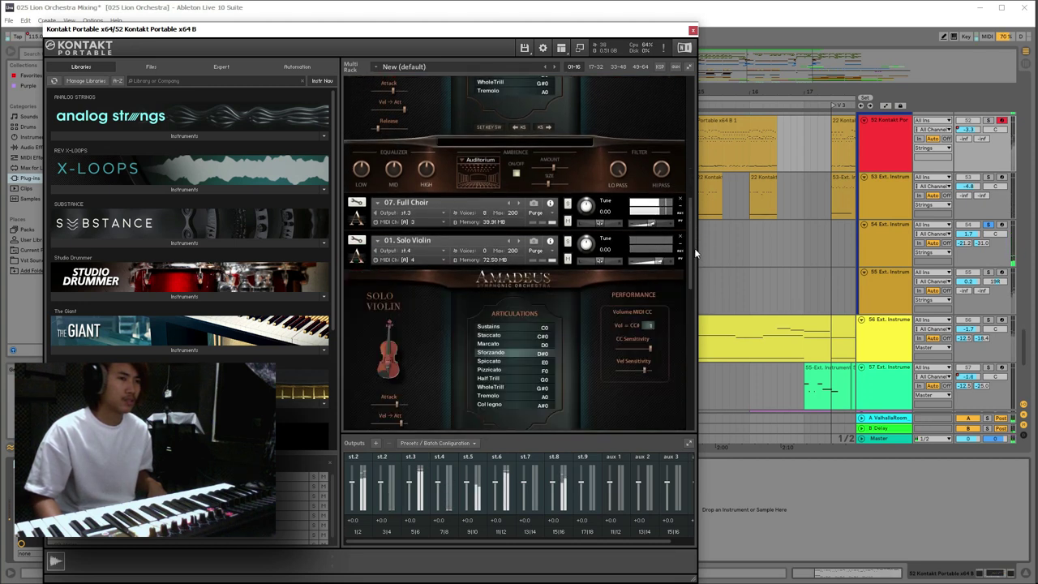
{"action": "scroll", "coordinate": [611, 268], "scroll_direction": "down", "scroll_amount": 5}
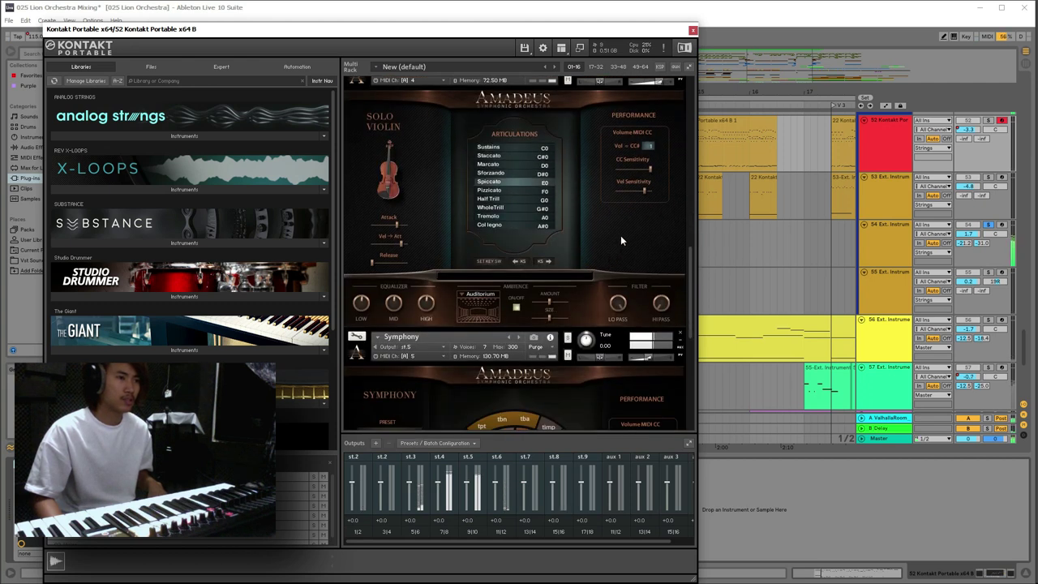
{"action": "scroll", "coordinate": [620, 237], "scroll_direction": "up", "scroll_amount": 1}
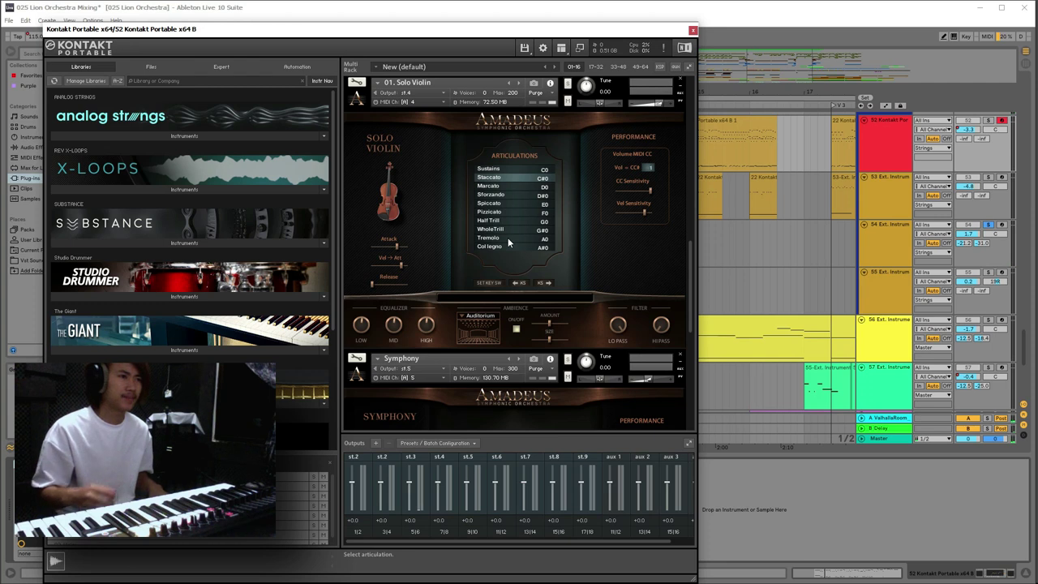
{"action": "scroll", "coordinate": [633, 272], "scroll_direction": "up", "scroll_amount": 1}
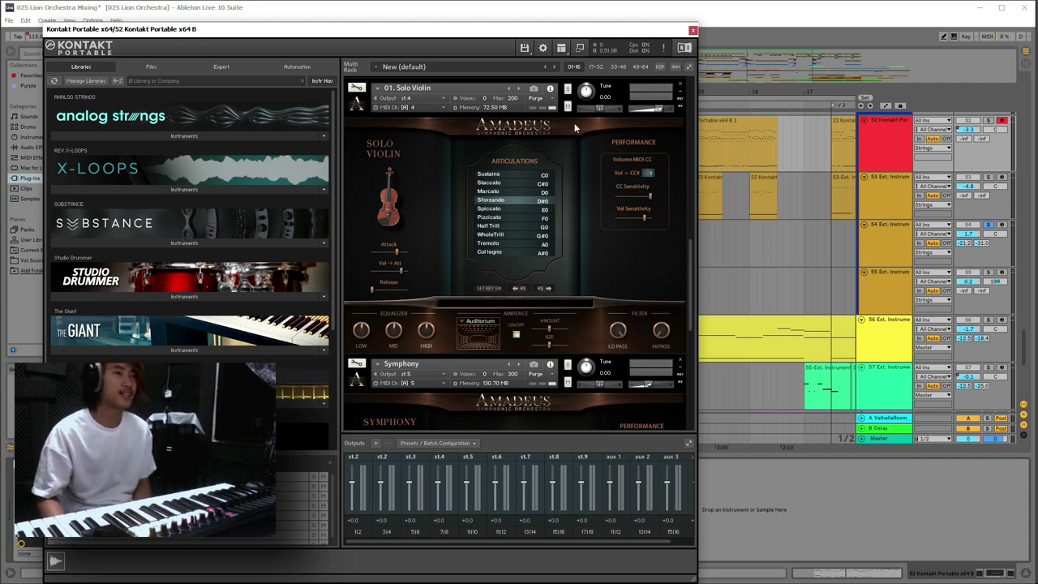
Select the Intro clip of soloed track 54 and play it
{"action": "left_click", "coordinate": [883, 252]}
{"action": "left_click", "coordinate": [400, 224]}
{"action": "key", "text": "space"}
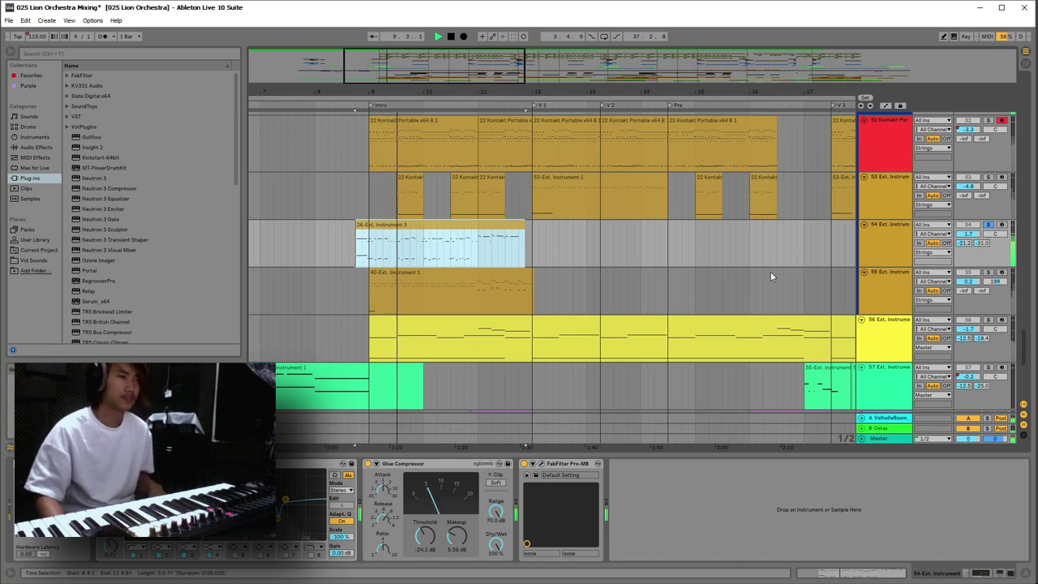
{"action": "left_click", "coordinate": [900, 241]}
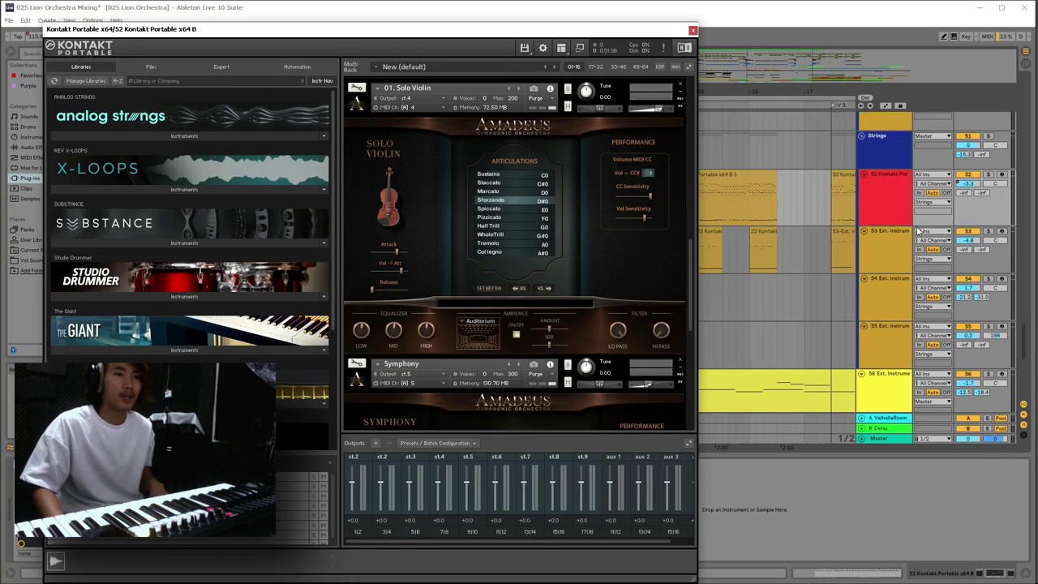
Close track 52's Kontakt window and open the track's first Intro clip in the note editor
{"action": "left_click", "coordinate": [880, 201]}
{"action": "left_click", "coordinate": [690, 29]}
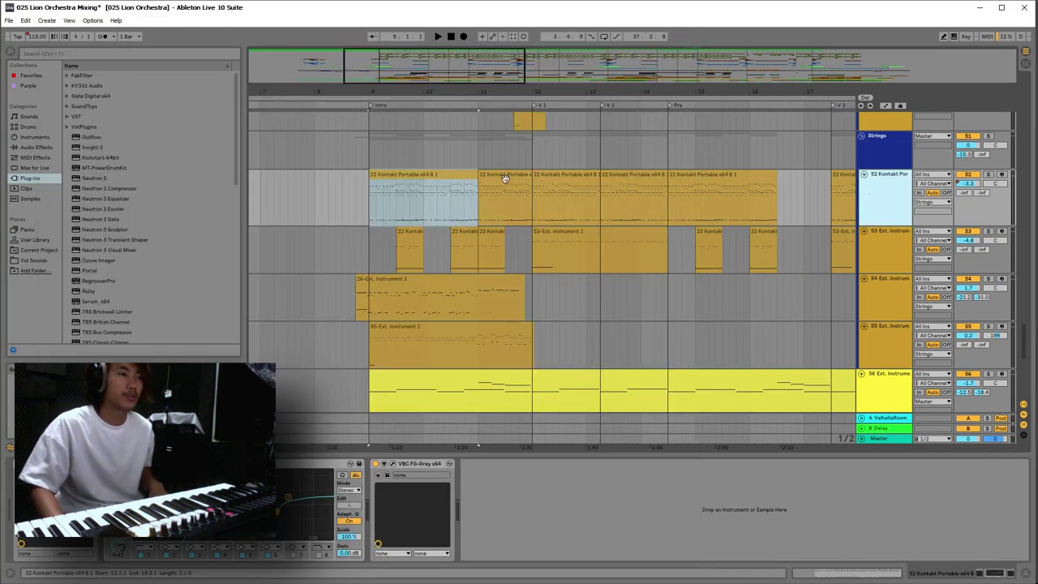
{"action": "double_click", "coordinate": [448, 185]}
{"action": "left_click_drag", "start_coordinate": [564, 354], "coordinate": [568, 103]}
{"action": "left_click_drag", "start_coordinate": [703, 103], "coordinate": [704, 240]}
Solo track 52 and play its first Intro clip in an enlarged note editor
{"action": "key", "text": "space"}
{"action": "scroll", "coordinate": [978, 156], "scroll_direction": "up", "scroll_amount": 1}
{"action": "left_click", "coordinate": [976, 150]}
{"action": "left_click", "coordinate": [988, 149]}
{"action": "left_click_drag", "start_coordinate": [681, 240], "coordinate": [679, 90]}
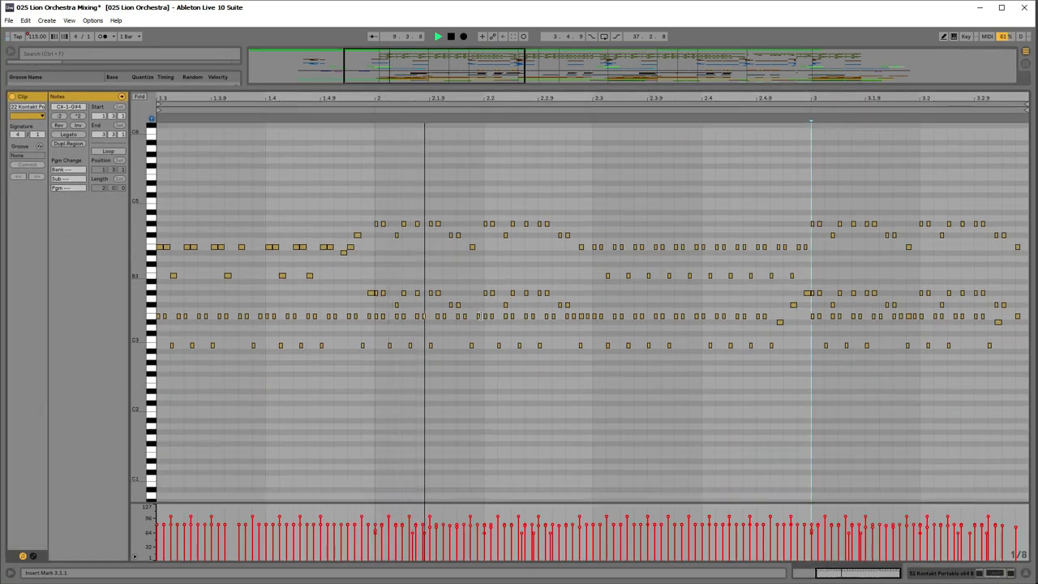
Stop playback and examine the clip's notes from the upper melody down to the low notes near C-1
{"action": "scroll", "coordinate": [482, 314], "scroll_direction": "down", "scroll_amount": 5}
{"action": "scroll", "coordinate": [484, 314], "scroll_direction": "up", "scroll_amount": 3}
{"action": "key", "text": "space"}
{"action": "scroll", "coordinate": [485, 315], "scroll_direction": "up", "scroll_amount": 1}
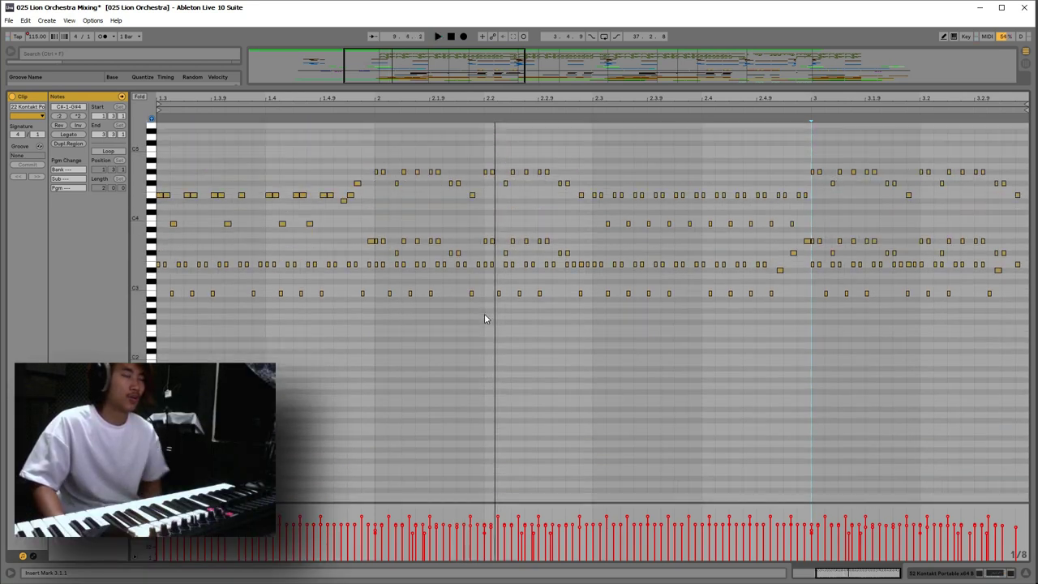
{"action": "scroll", "coordinate": [484, 314], "scroll_direction": "down", "scroll_amount": 1}
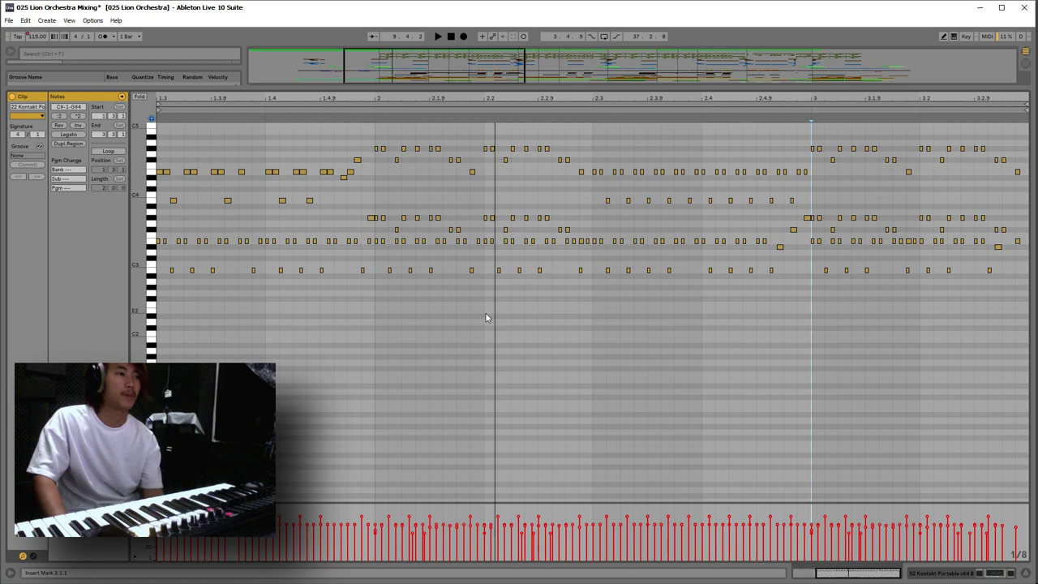
{"action": "scroll", "coordinate": [484, 313], "scroll_direction": "down", "scroll_amount": 3}
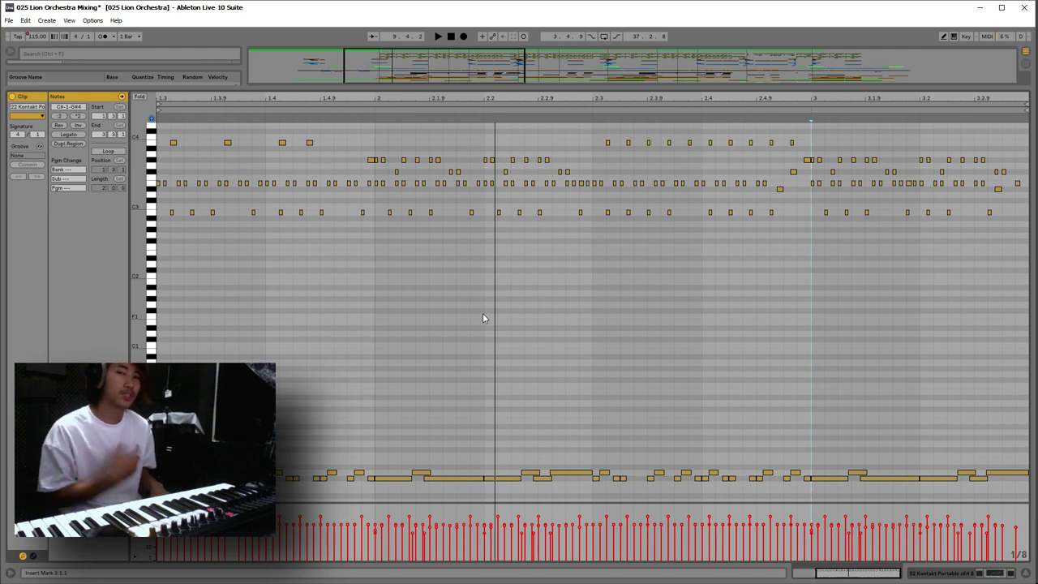
{"action": "scroll", "coordinate": [482, 317], "scroll_direction": "down", "scroll_amount": 3}
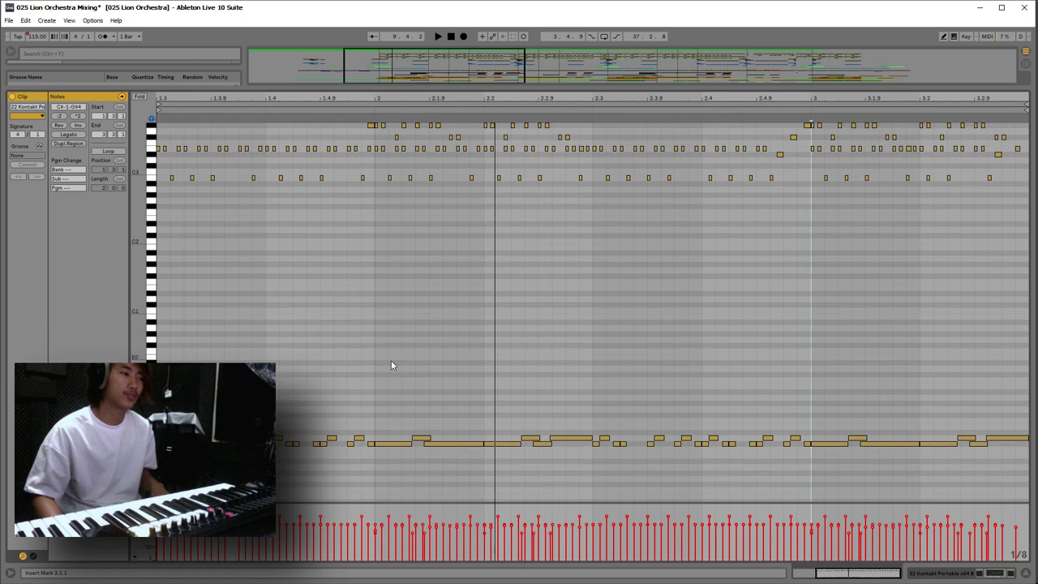
Highlight groups of the low C#-1 and D-1 notes, clear the selection and play the clip
{"action": "left_click_drag", "start_coordinate": [674, 349], "coordinate": [645, 391]}
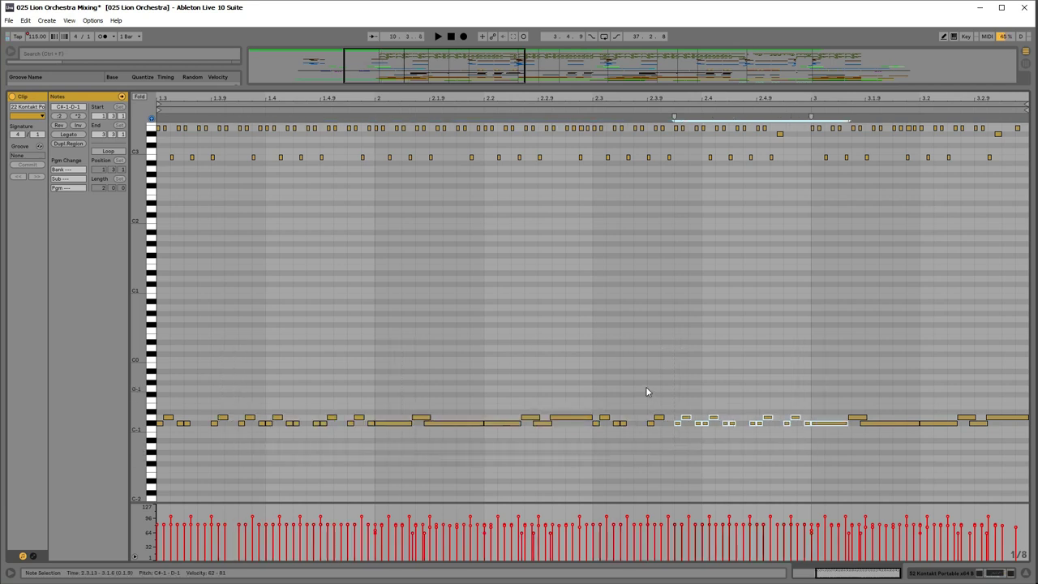
{"action": "left_click_drag", "start_coordinate": [705, 336], "coordinate": [390, 451]}
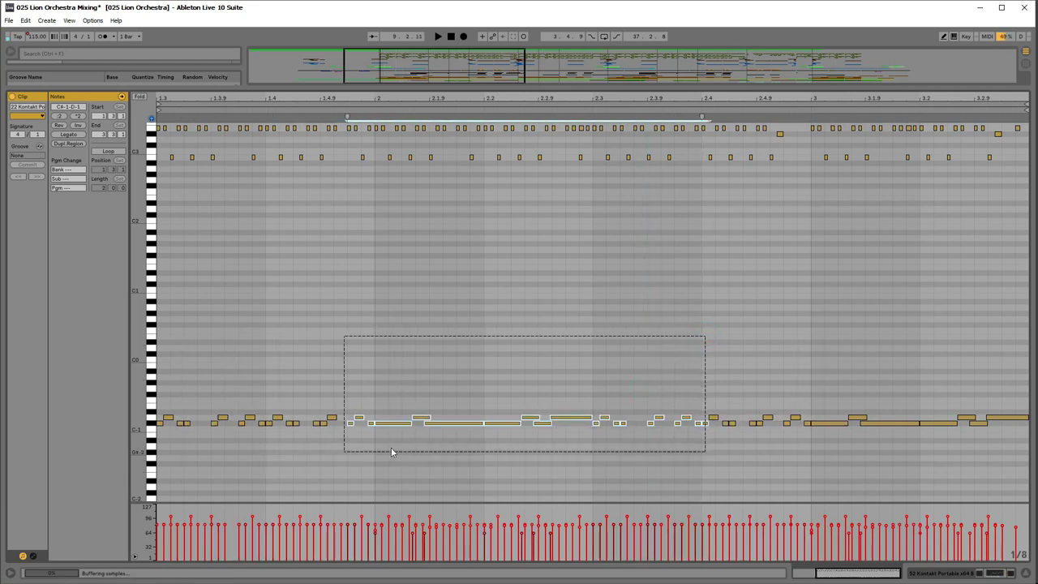
{"action": "left_click", "coordinate": [360, 359]}
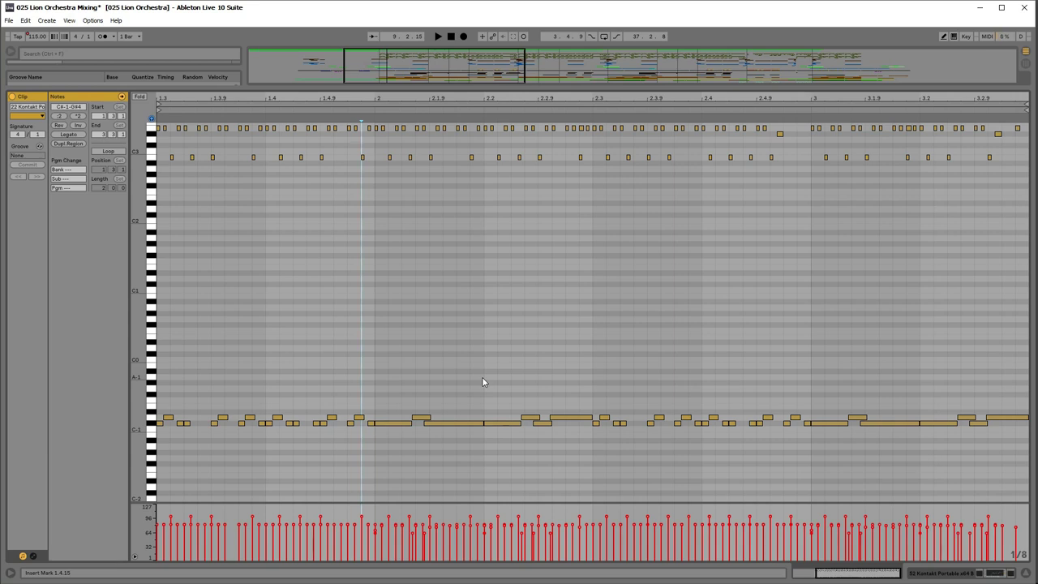
{"action": "key", "text": "space"}
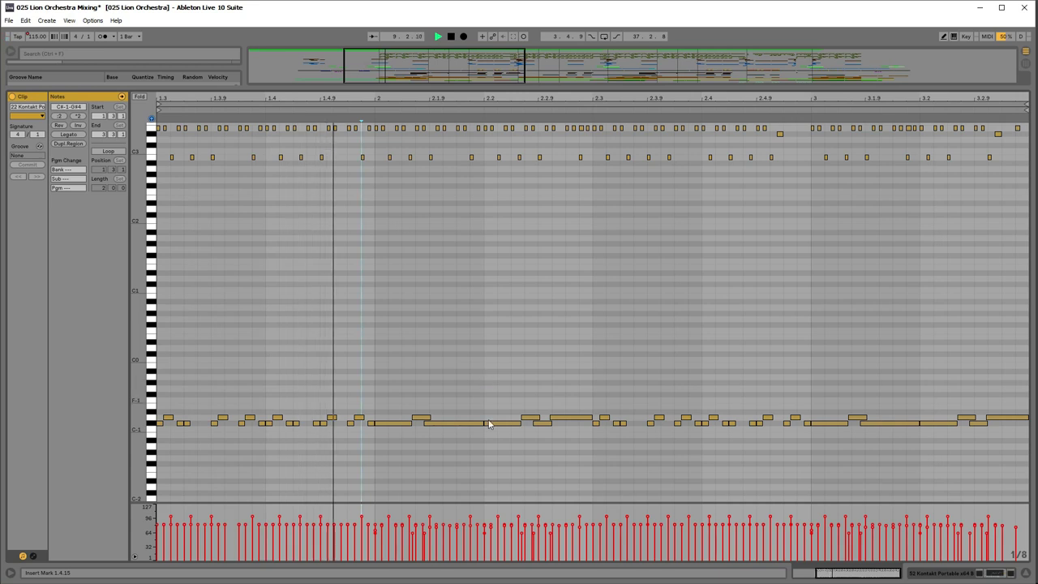
{"action": "key", "text": "space"}
Try playing the clip with the low C#-1 and D-1 notes from 1.3.1 into 2.2 deleted, and restore them
{"action": "left_click_drag", "start_coordinate": [491, 371], "coordinate": [161, 467]}
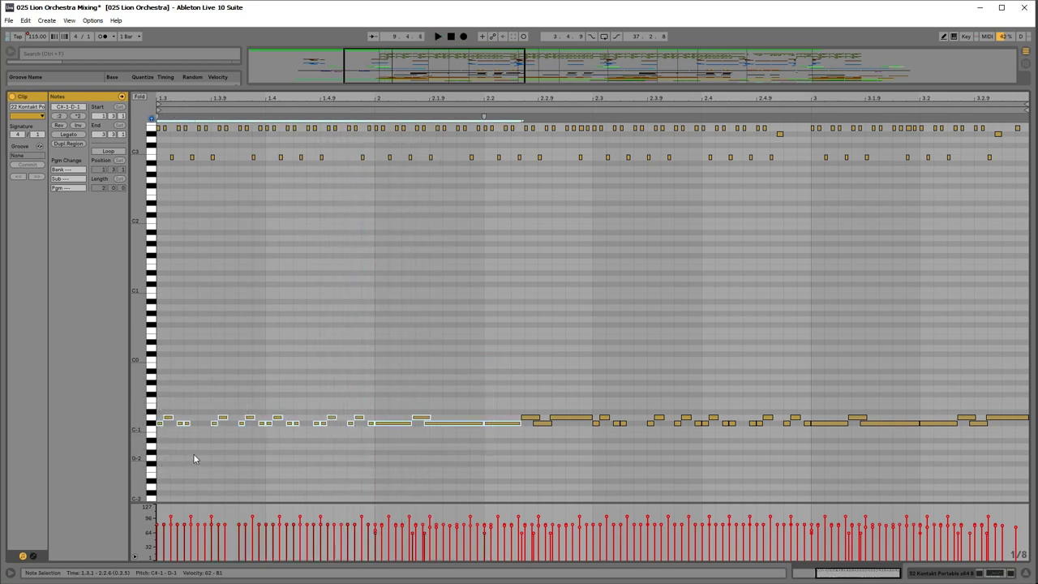
{"action": "key", "text": "Delete"}
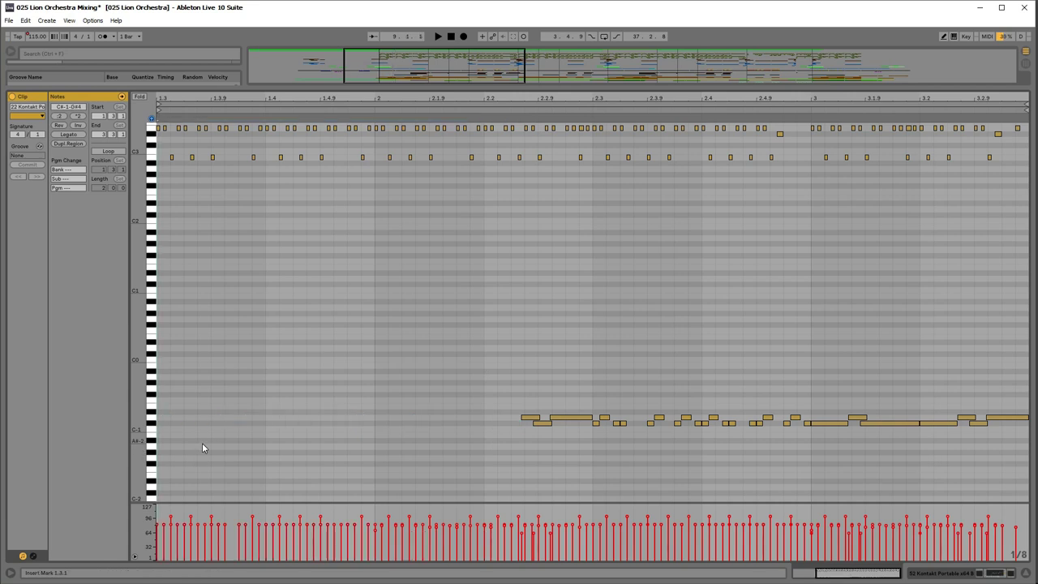
{"action": "key", "text": "space"}
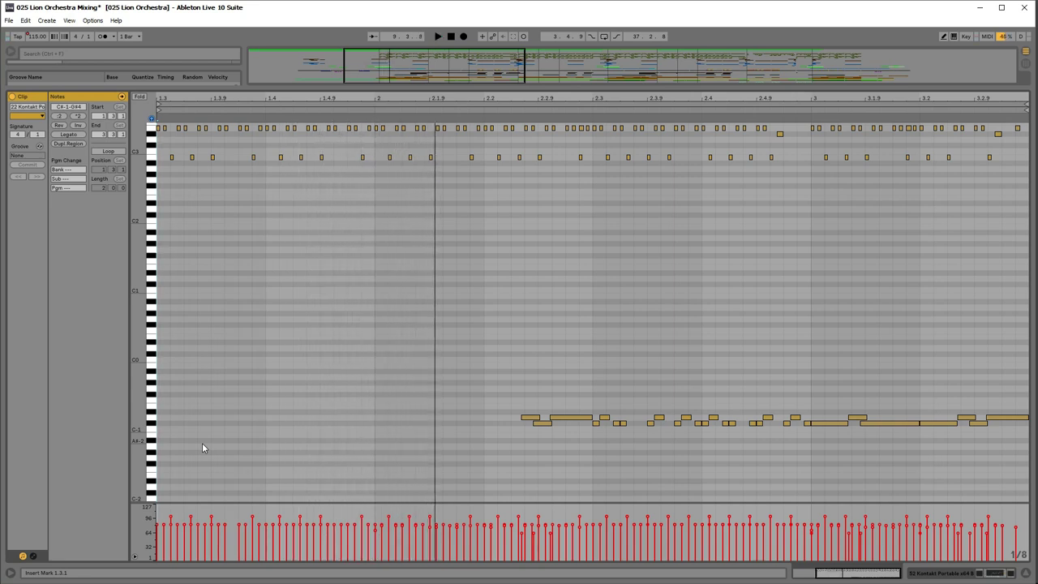
{"action": "key", "text": "ctrl+v"}
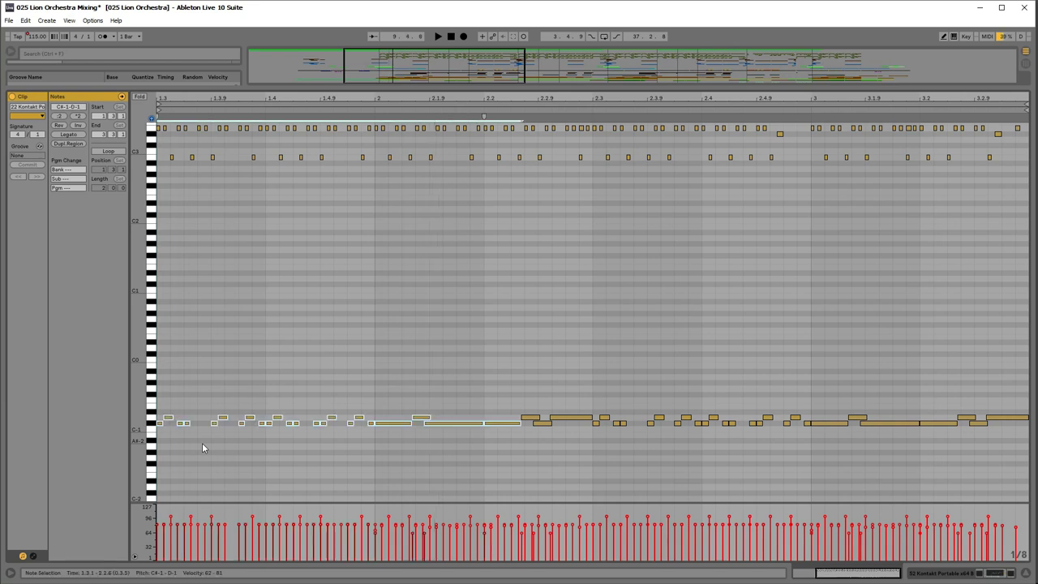
Replay the soloed clip with its low notes restored and shrink the note editor to show the arrangement again
{"action": "left_click", "coordinate": [389, 304]}
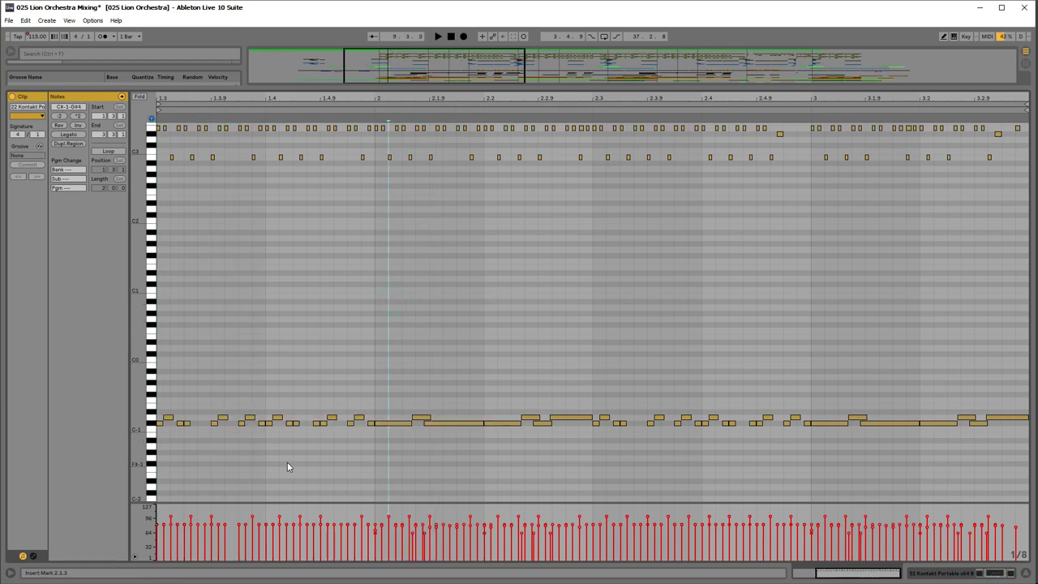
{"action": "key", "text": "space"}
{"action": "key", "text": "space"}
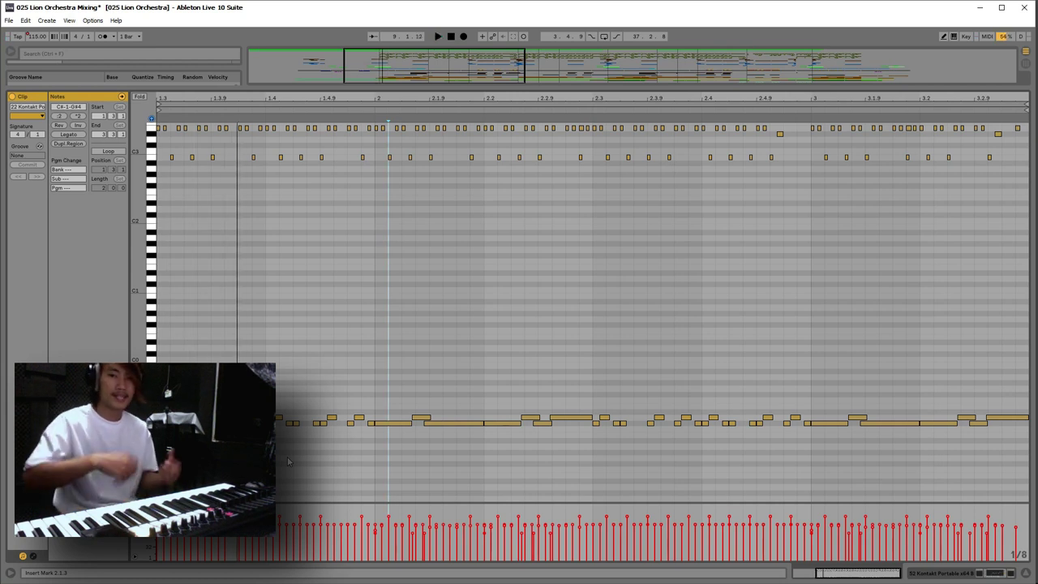
{"action": "key", "text": "space"}
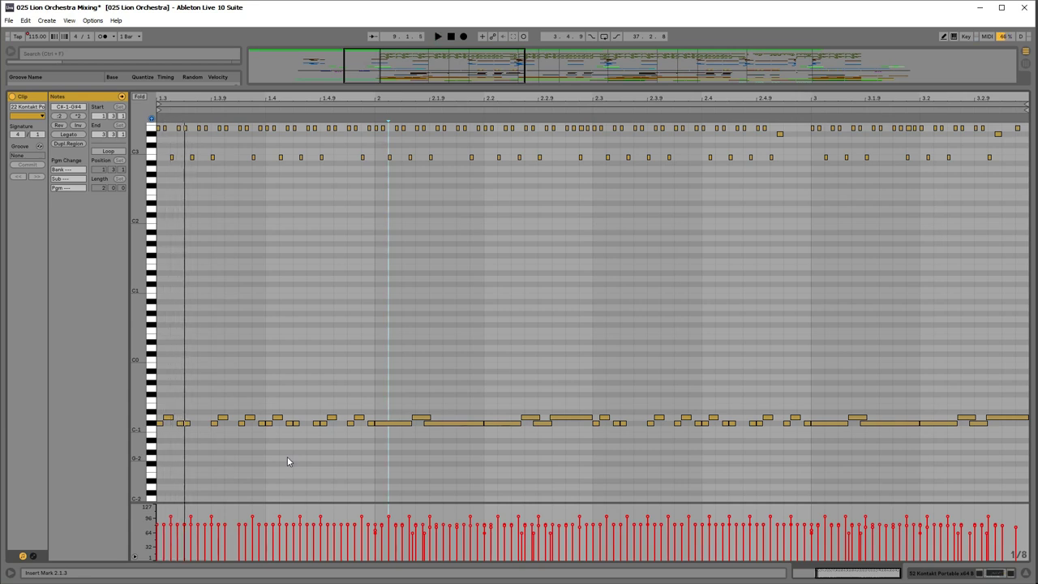
{"action": "key", "text": "space"}
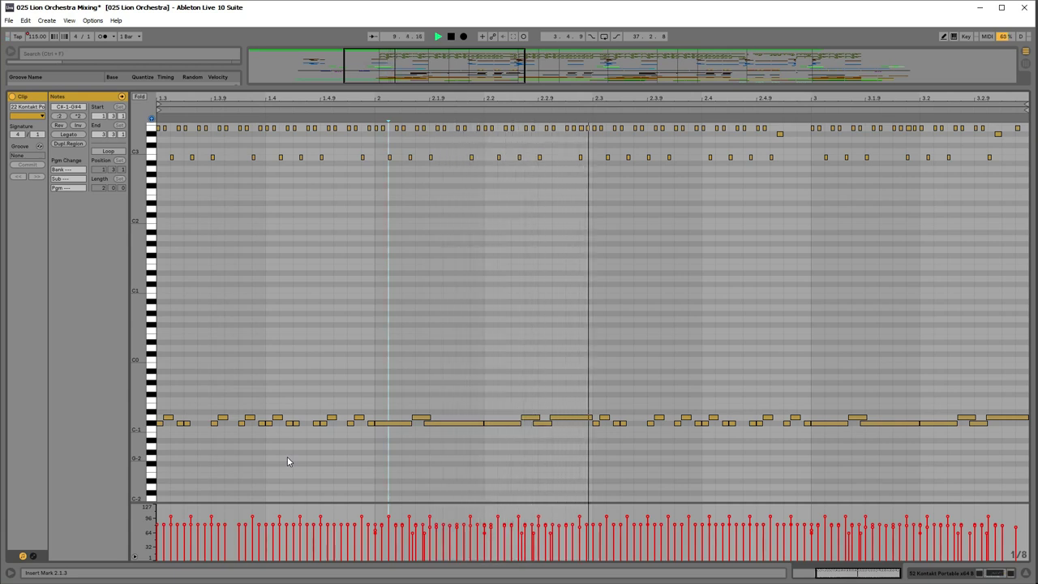
{"action": "left_click_drag", "start_coordinate": [403, 103], "coordinate": [527, 88]}
{"action": "key", "text": "space"}
Solo track 53 and play its first Intro clip with the note editor slightly enlarged
{"action": "scroll", "coordinate": [640, 96], "scroll_direction": "up", "scroll_amount": 5}
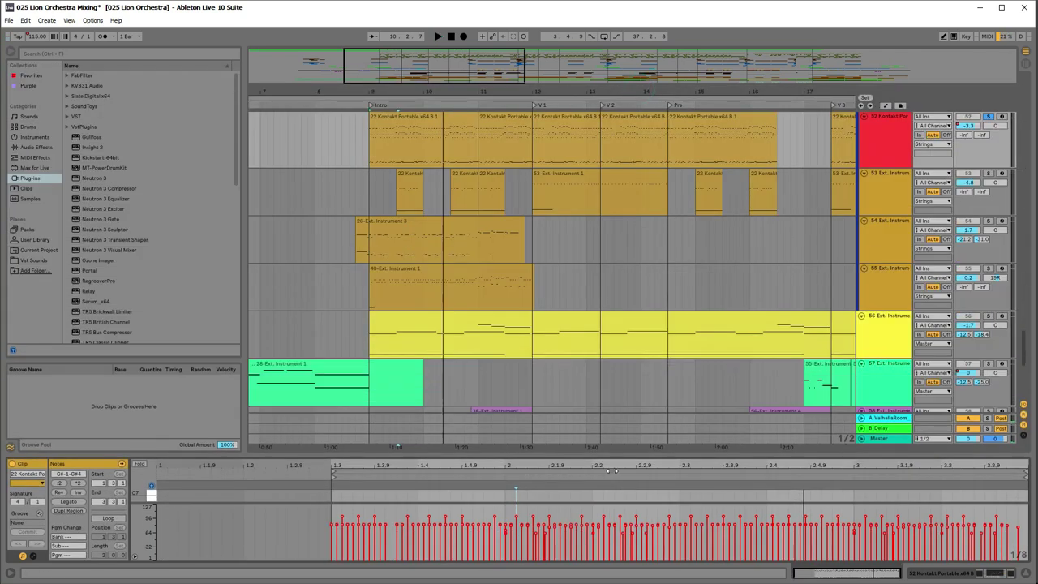
{"action": "scroll", "coordinate": [505, 267], "scroll_direction": "up", "scroll_amount": 3}
{"action": "left_click", "coordinate": [409, 241]}
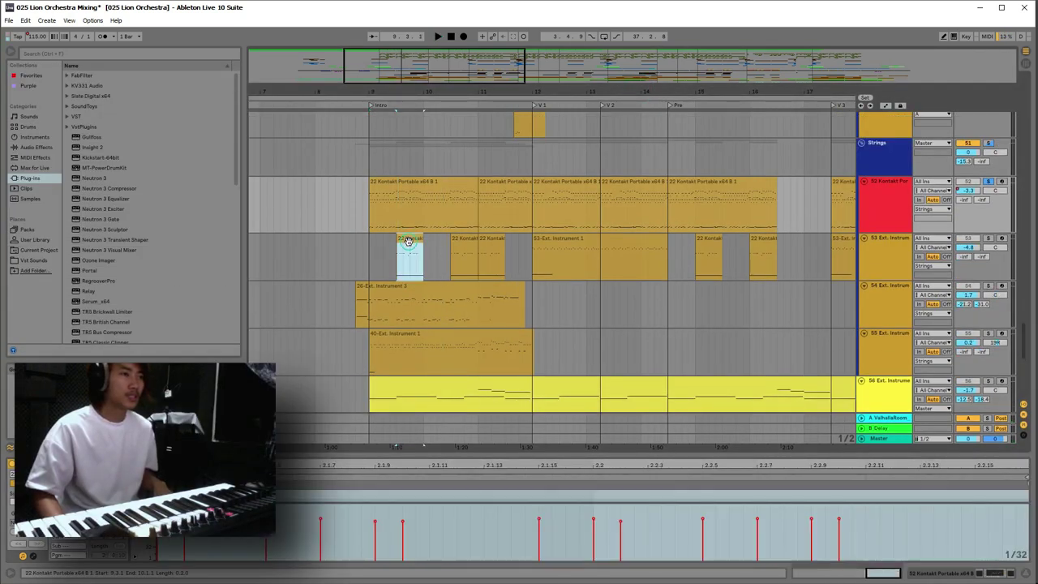
{"action": "left_click", "coordinate": [865, 255]}
{"action": "left_click", "coordinate": [986, 237]}
{"action": "key", "text": "space"}
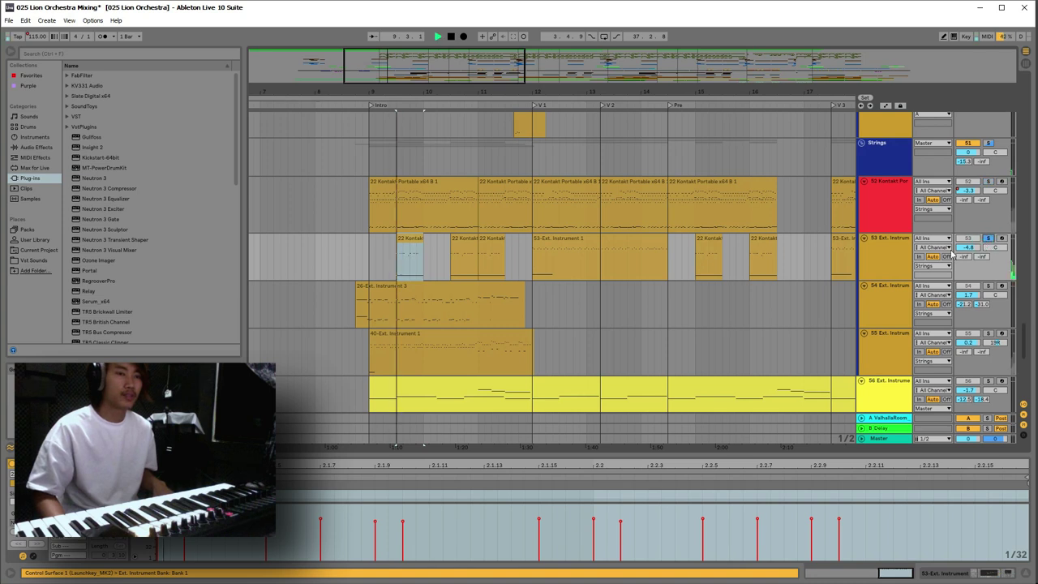
{"action": "left_click_drag", "start_coordinate": [535, 454], "coordinate": [549, 401]}
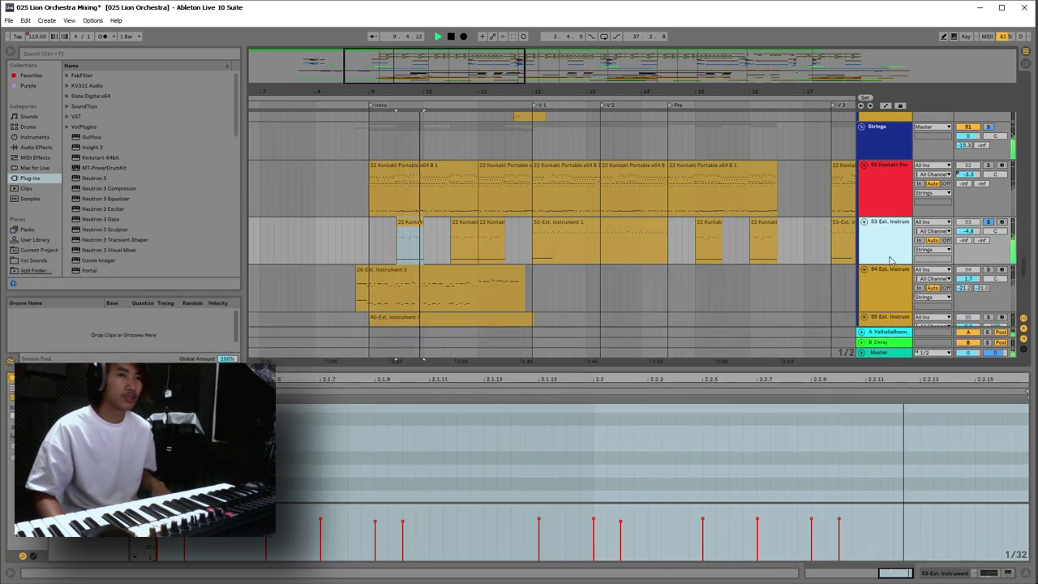
{"action": "key", "text": "space"}
Switch the solo from track 53 to track 54 and play track 54's Intro clip
{"action": "left_click", "coordinate": [988, 220]}
{"action": "left_click", "coordinate": [988, 270]}
{"action": "key", "text": "space"}
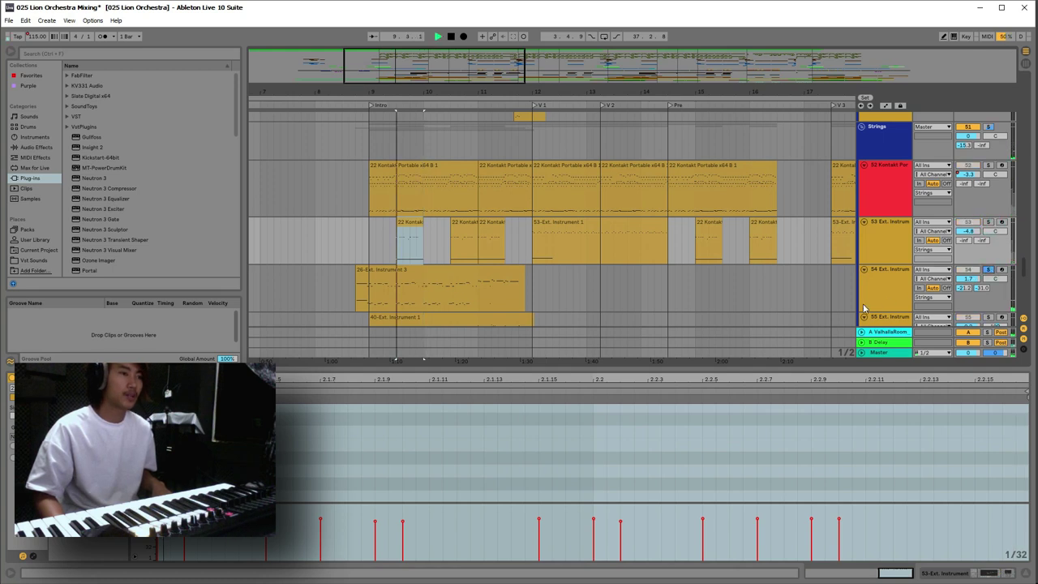
{"action": "left_click", "coordinate": [438, 273]}
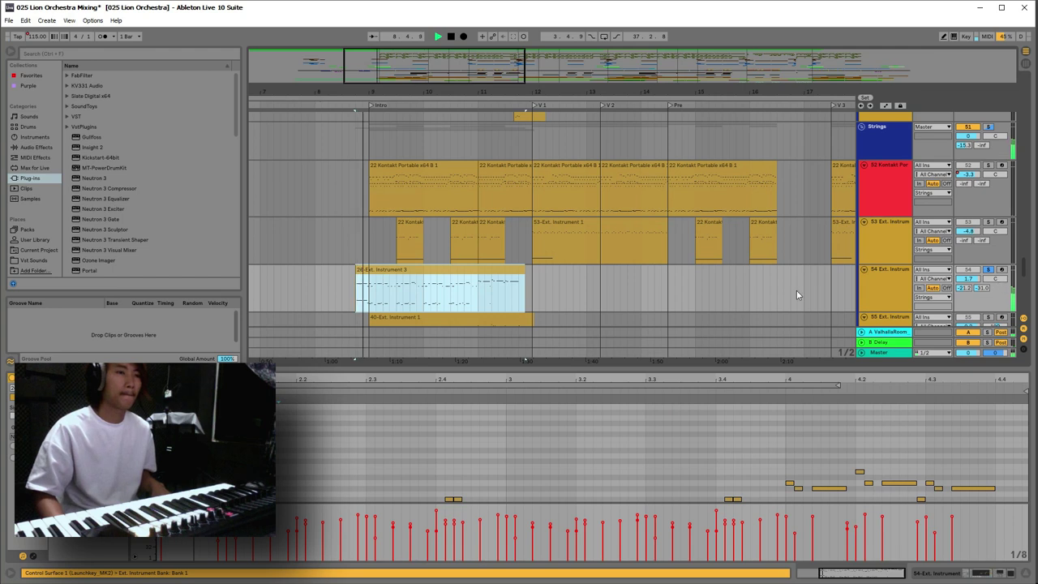
Enlarge the note editor for track 54's clip, highlight its opening A0 and E3 notes and play the clip
{"action": "scroll", "coordinate": [796, 291], "scroll_direction": "down", "scroll_amount": 2}
{"action": "left_click_drag", "start_coordinate": [542, 369], "coordinate": [590, 170]}
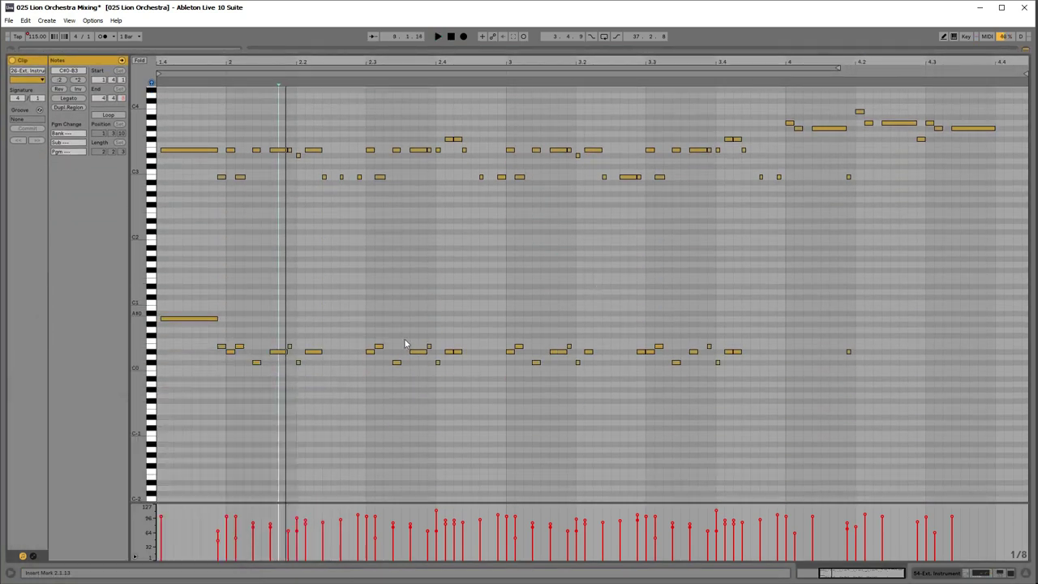
{"action": "left_click_drag", "start_coordinate": [204, 284], "coordinate": [183, 342]}
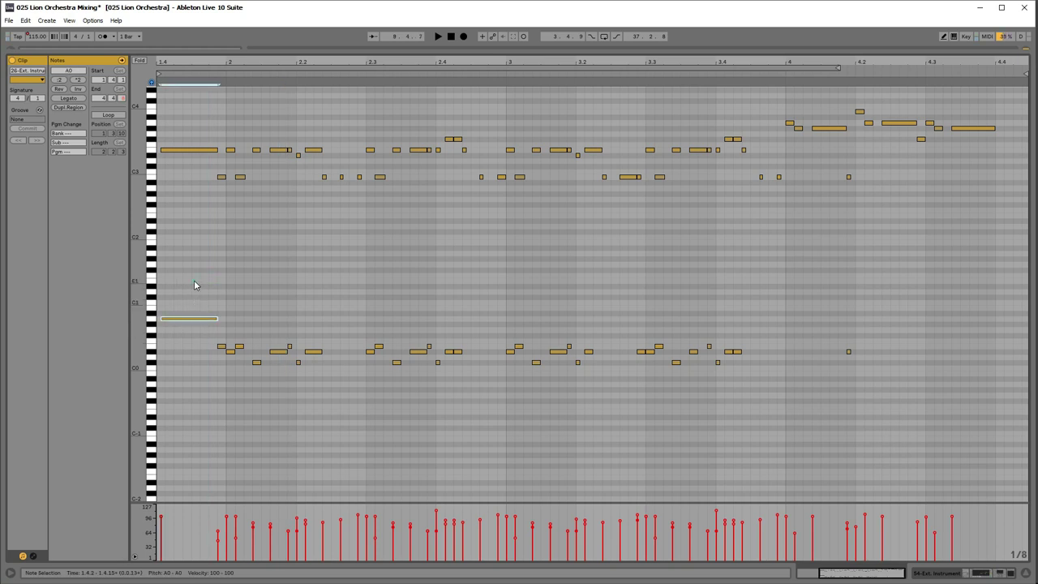
{"action": "scroll", "coordinate": [220, 305], "scroll_direction": "up", "scroll_amount": 3}
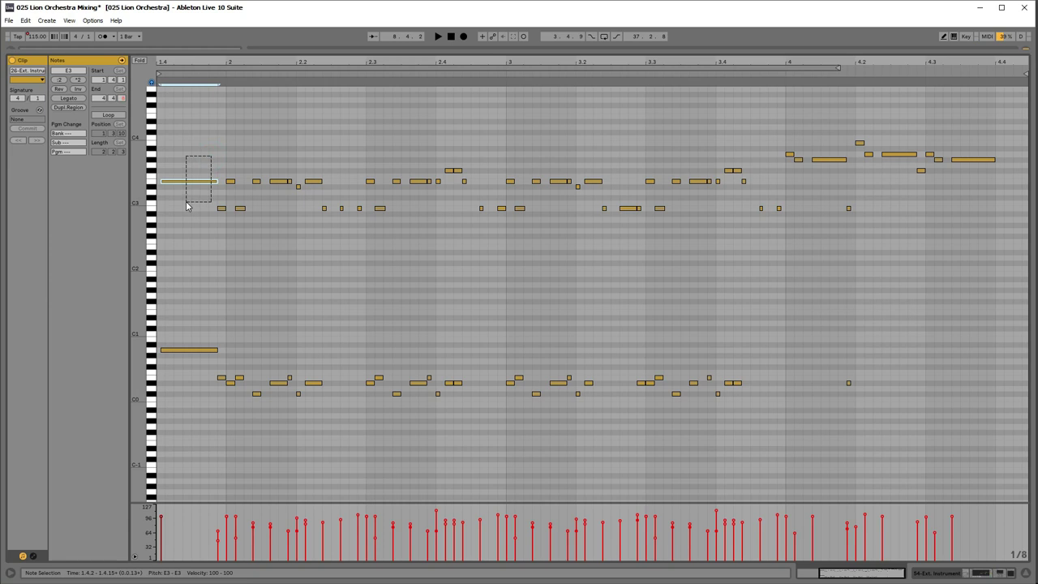
{"action": "left_click", "coordinate": [332, 277]}
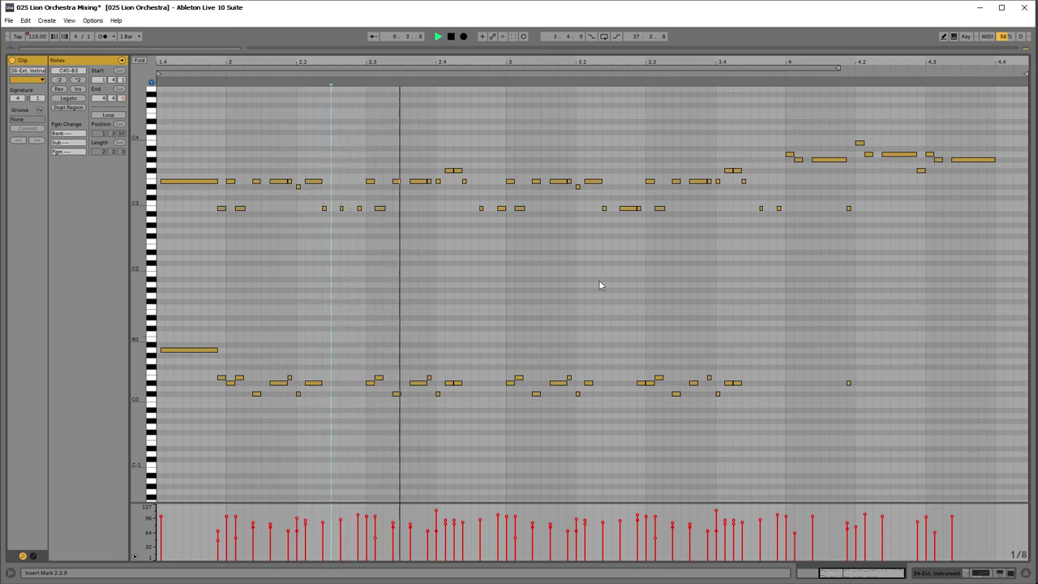
Stop playback, shrink the note editor and set track 54's panning to 36R
{"action": "left_click_drag", "start_coordinate": [685, 51], "coordinate": [682, 424]}
{"action": "key", "text": "space"}
{"action": "scroll", "coordinate": [669, 219], "scroll_direction": "up", "scroll_amount": 2}
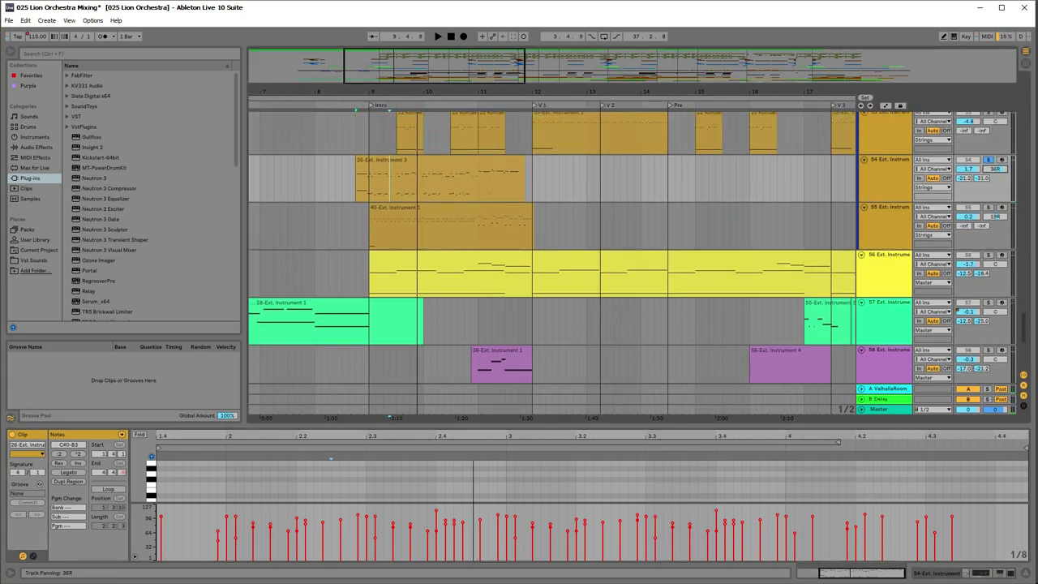
Solo track 55, play its Intro clip and select the track
{"action": "key", "text": "space"}
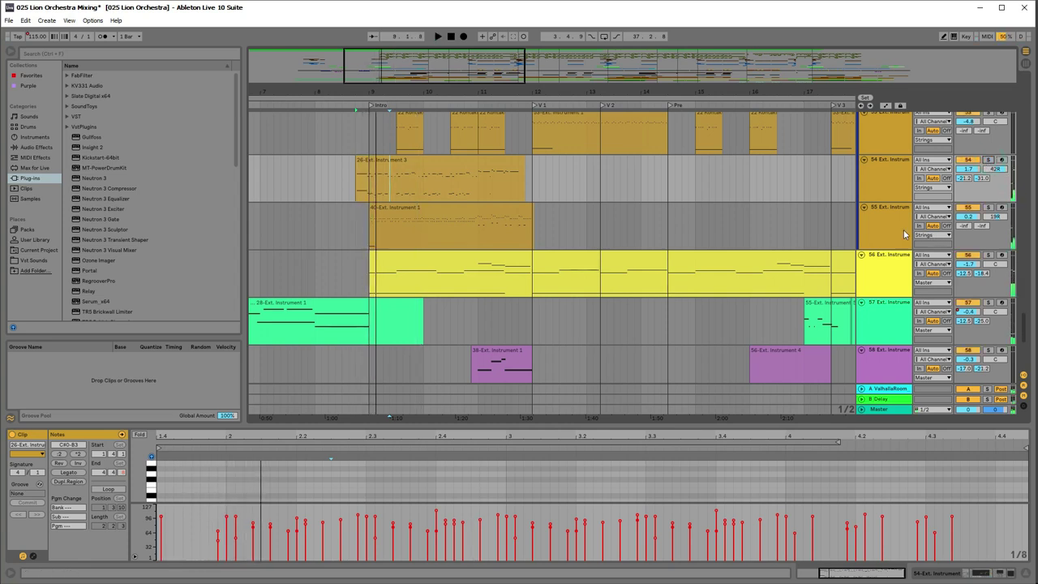
{"action": "left_click", "coordinate": [988, 208]}
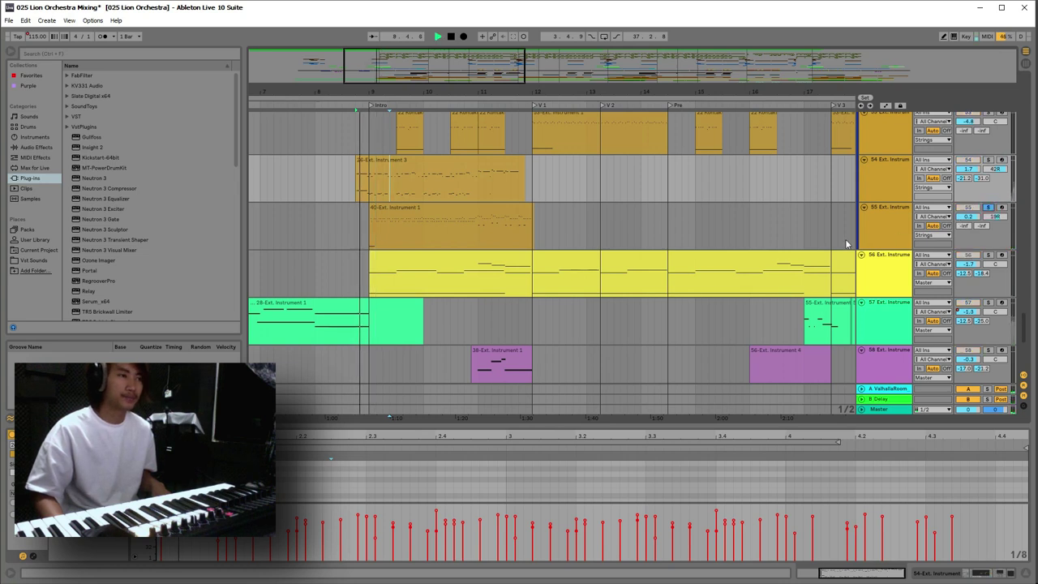
{"action": "left_click", "coordinate": [416, 216]}
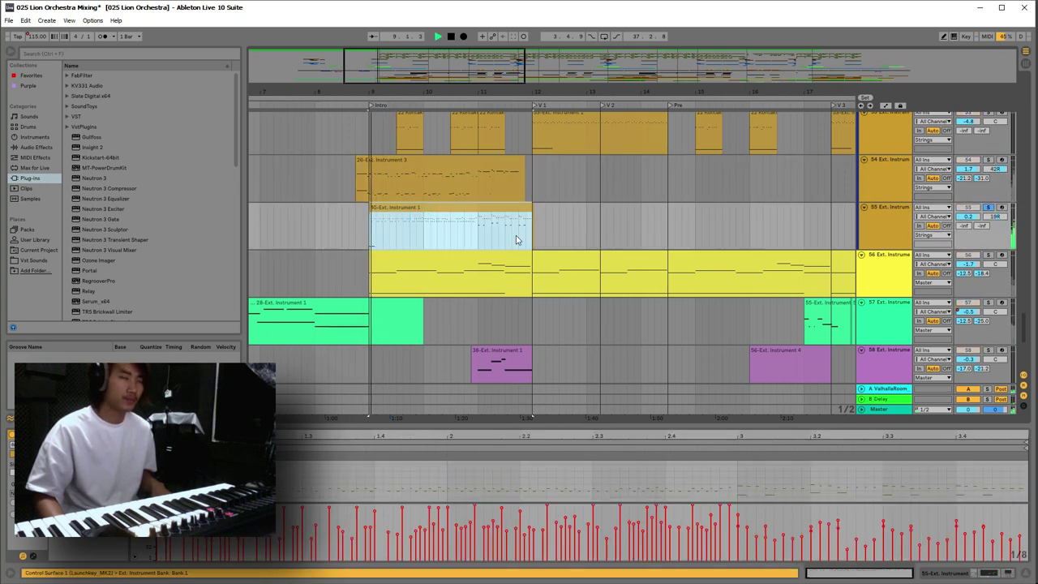
{"action": "left_click", "coordinate": [894, 224]}
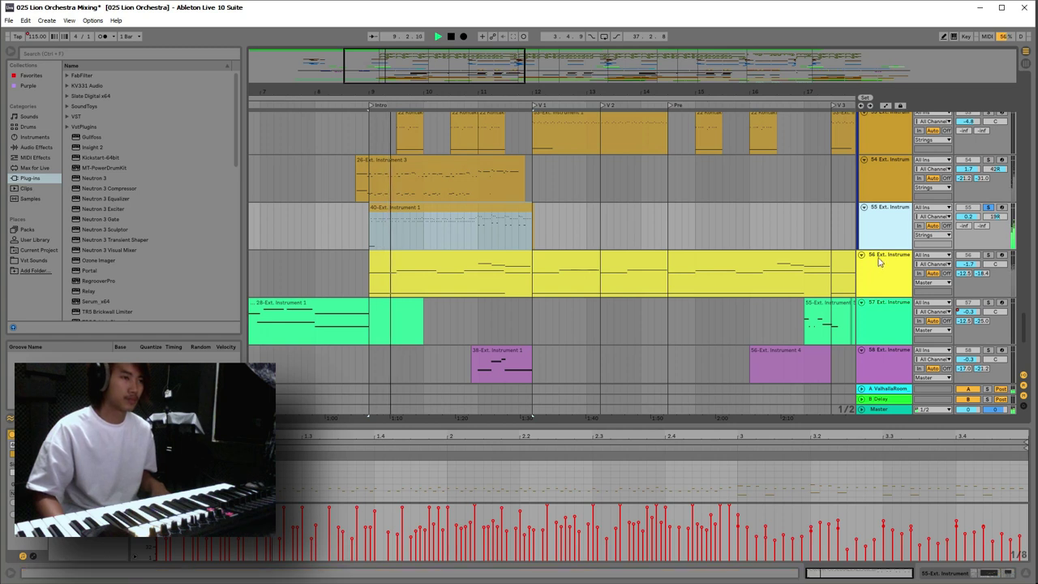
Add tracks 54 and 53 to the solo alongside track 55 and play the strings from the start of track 54's clip
{"action": "scroll", "coordinate": [993, 195], "scroll_direction": "up", "scroll_amount": 2}
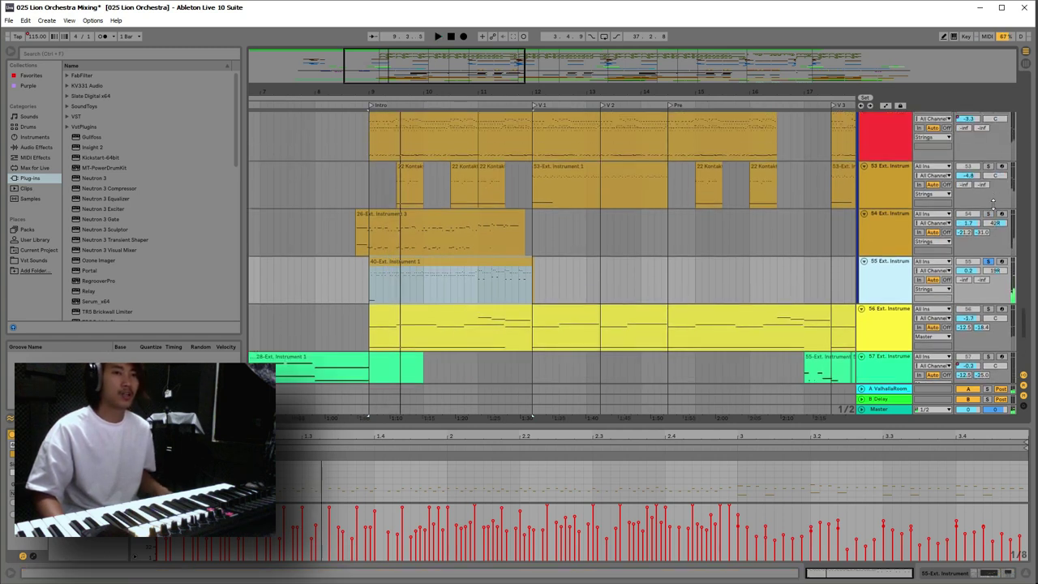
{"action": "left_click", "coordinate": [988, 214]}
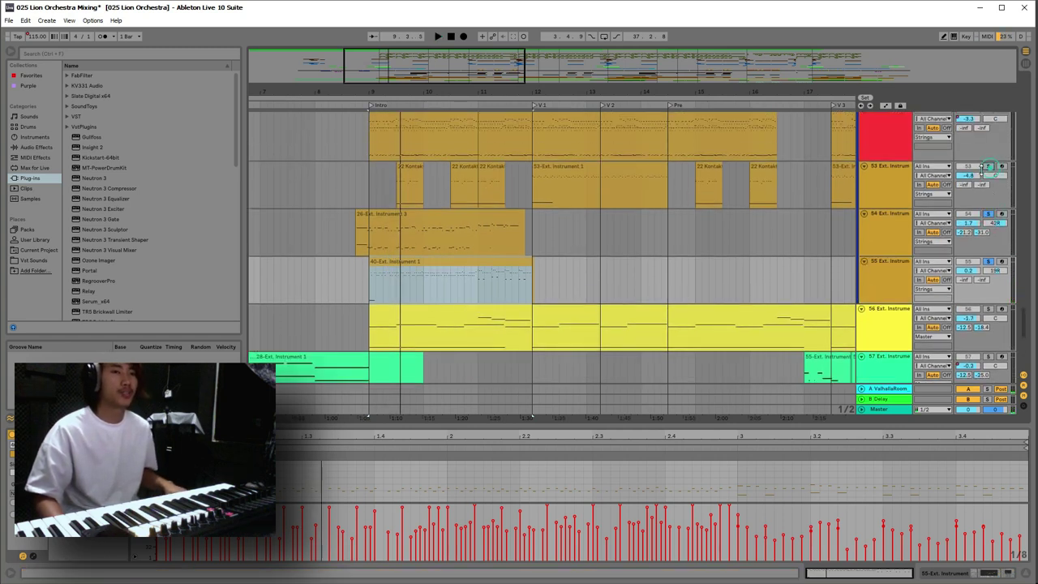
{"action": "left_click", "coordinate": [988, 166]}
{"action": "scroll", "coordinate": [897, 220], "scroll_direction": "up", "scroll_amount": 2}
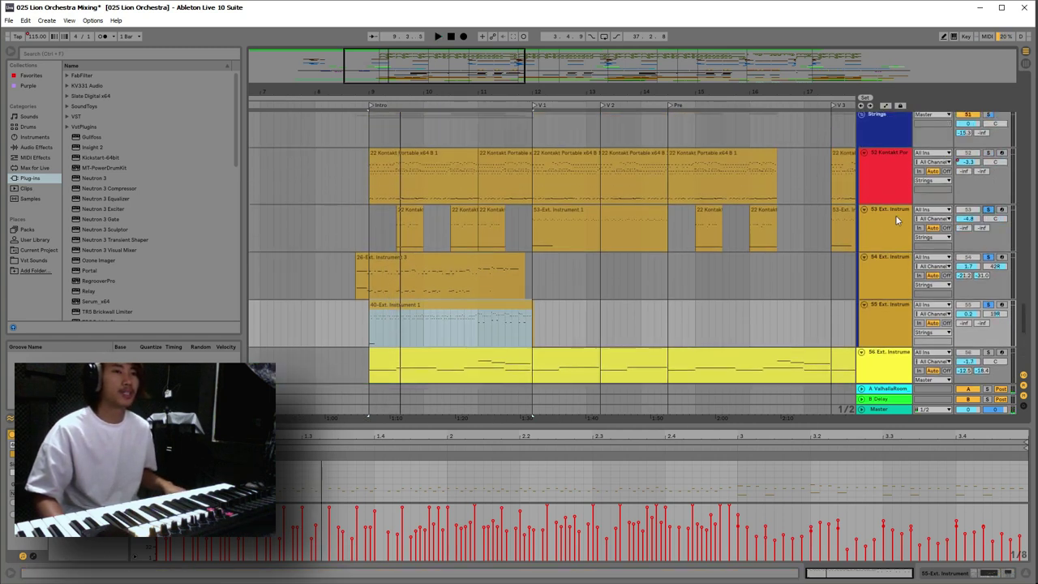
{"action": "left_click", "coordinate": [380, 266]}
{"action": "key", "text": "space"}
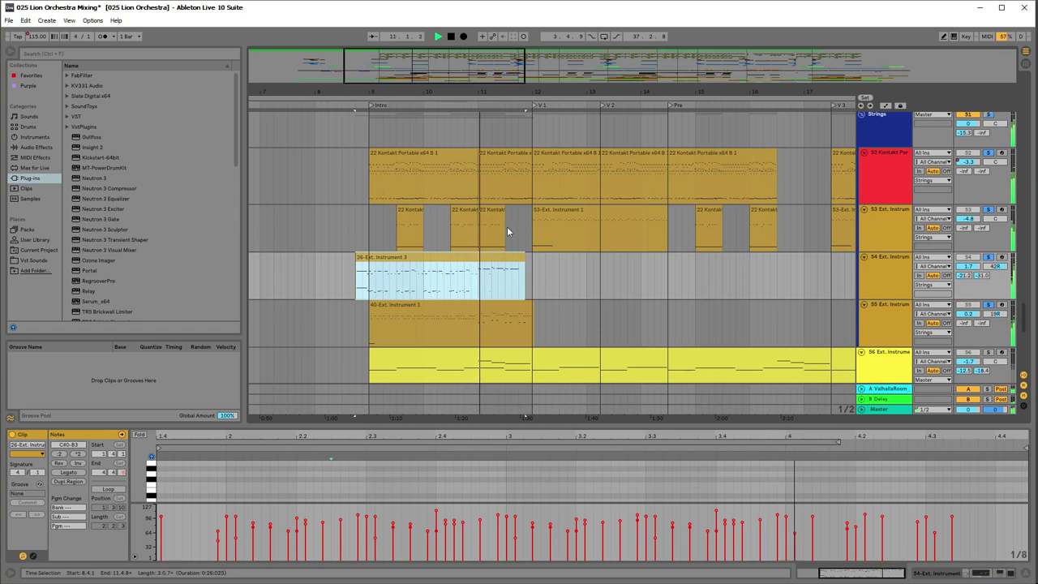
Clear the solos on the string tracks and stop playback
{"action": "left_click_drag", "start_coordinate": [454, 89], "coordinate": [386, 86]}
{"action": "scroll", "coordinate": [455, 208], "scroll_direction": "up", "scroll_amount": 2}
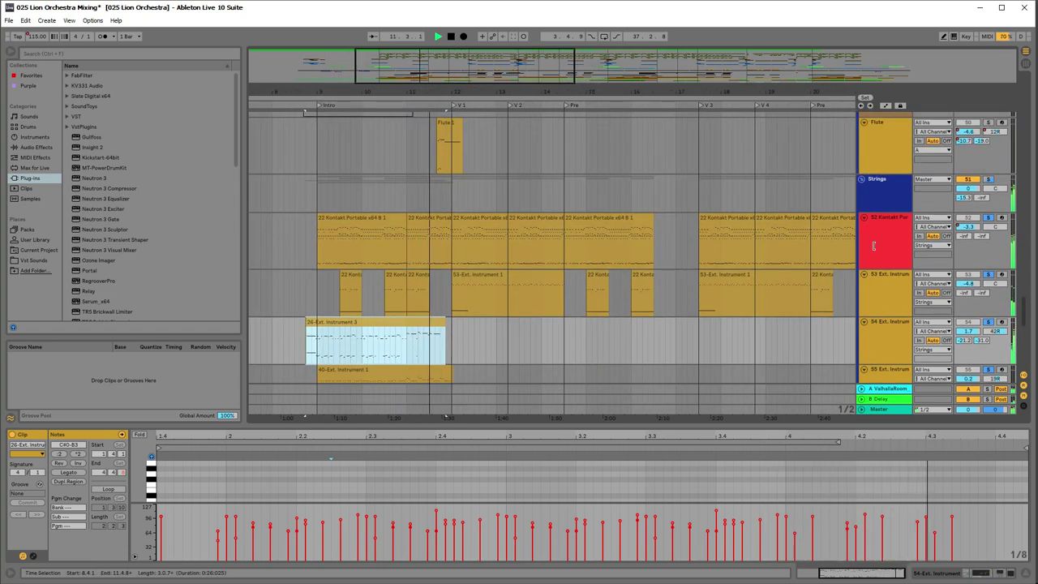
{"action": "left_click", "coordinate": [988, 276]}
{"action": "scroll", "coordinate": [513, 261], "scroll_direction": "up", "scroll_amount": 3}
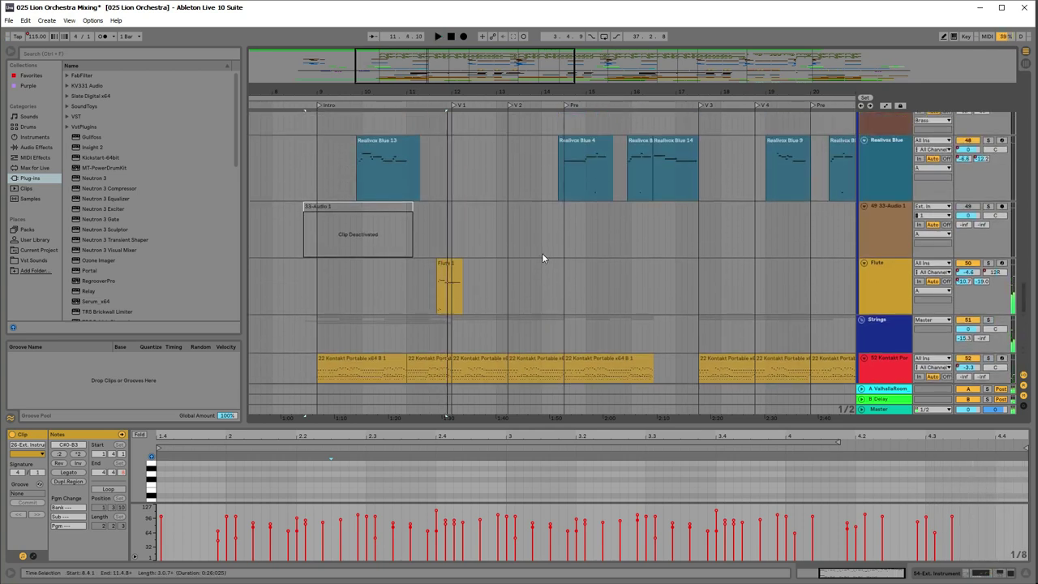
Examine the Kontakt rack of the Drums track and the Brass folder of its Amadeus Symphonic Orchestra library, and return to the arrangement
{"action": "left_click", "coordinate": [867, 288]}
{"action": "left_click_drag", "start_coordinate": [1027, 305], "coordinate": [1024, 100]}
{"action": "left_click", "coordinate": [876, 310]}
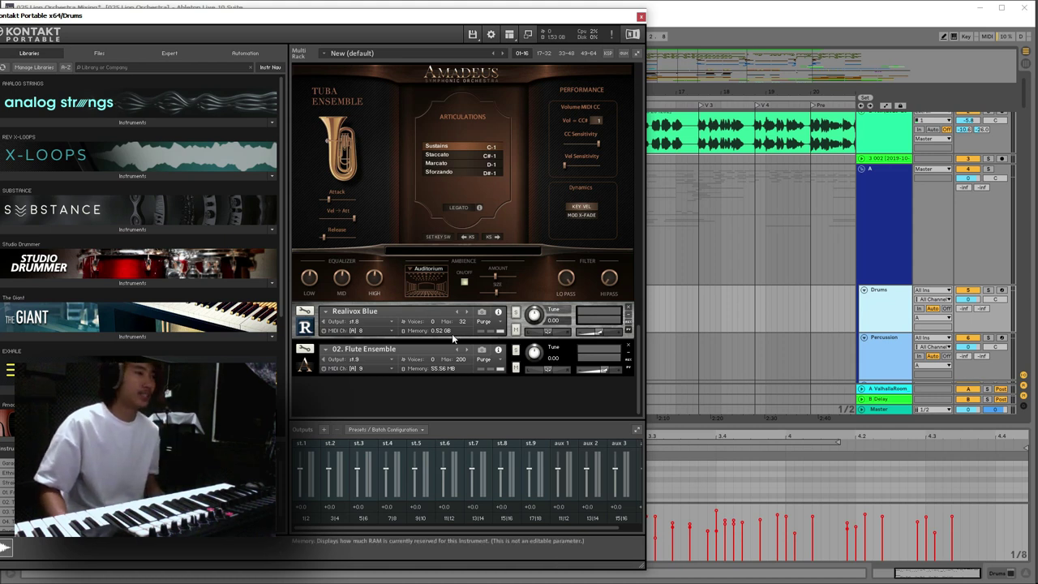
{"action": "scroll", "coordinate": [111, 346], "scroll_direction": "down", "scroll_amount": 1}
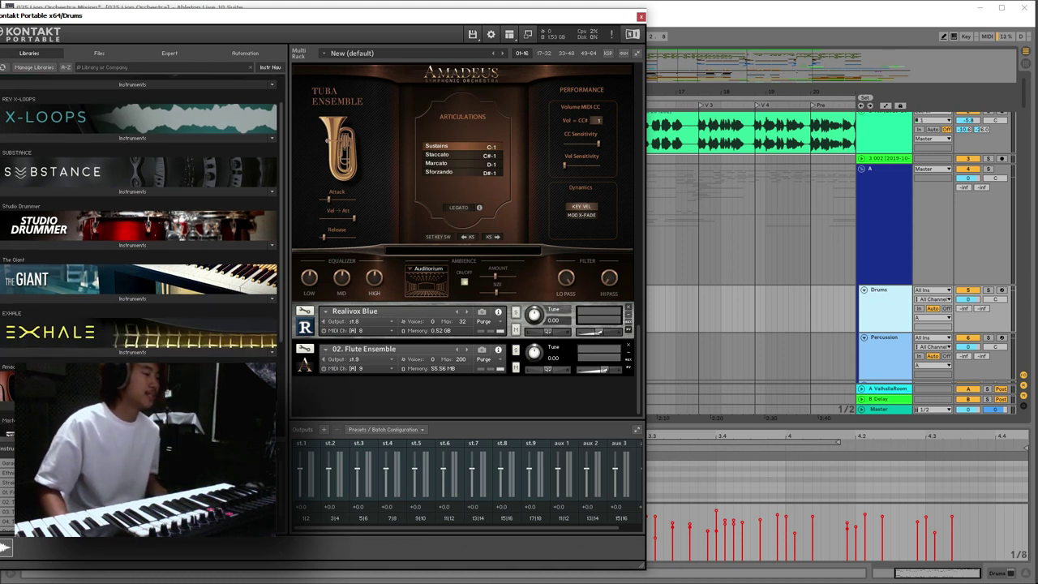
{"action": "scroll", "coordinate": [154, 359], "scroll_direction": "down", "scroll_amount": 3}
{"action": "left_click", "coordinate": [154, 359]}
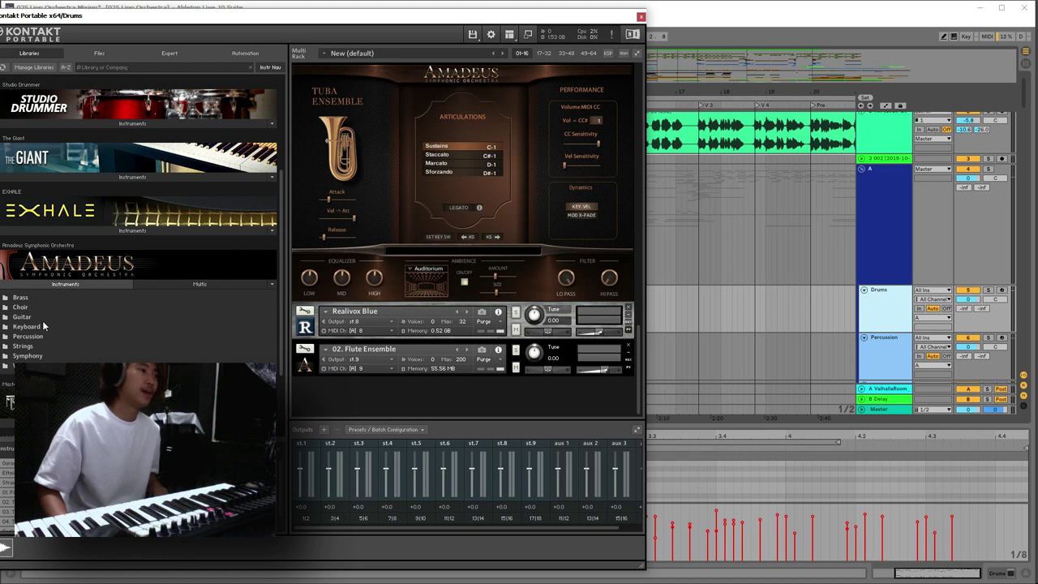
{"action": "double_click", "coordinate": [28, 297]}
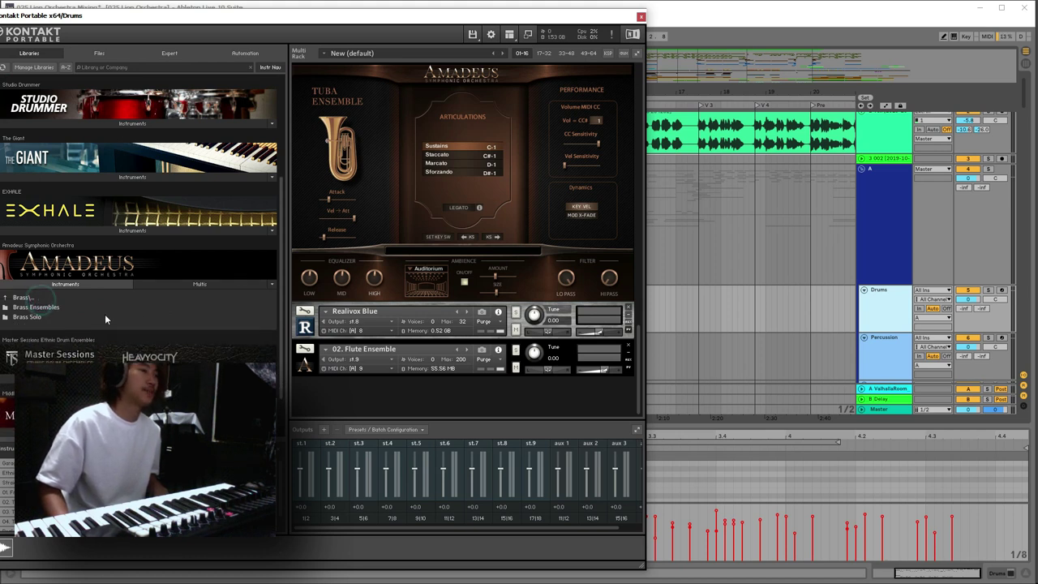
{"action": "left_click", "coordinate": [878, 226]}
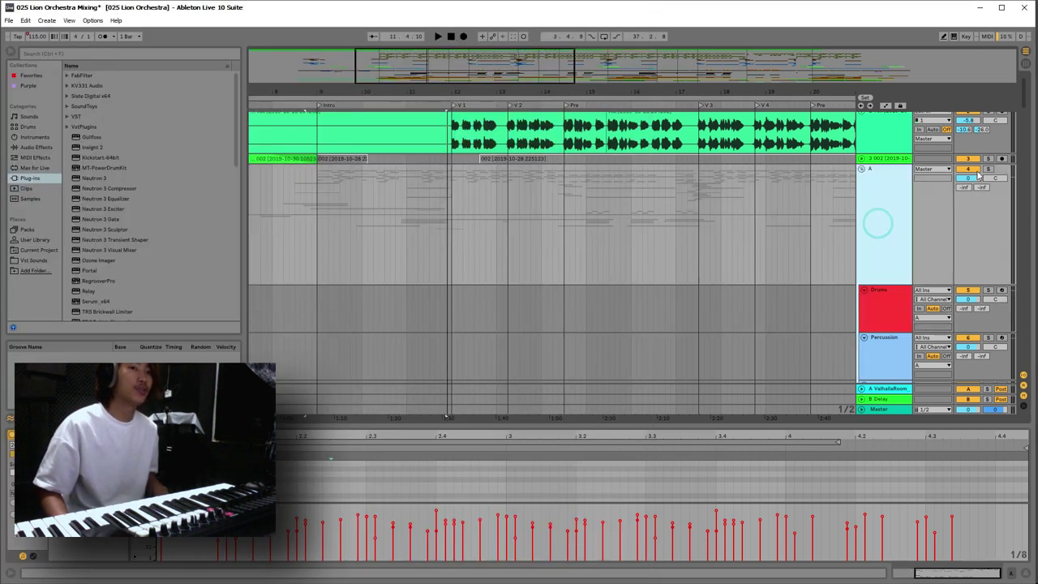
Solo the French Horns track in the Brass group and play its French Horns 5 clip
{"action": "left_click_drag", "start_coordinate": [1024, 103], "coordinate": [1015, 281]}
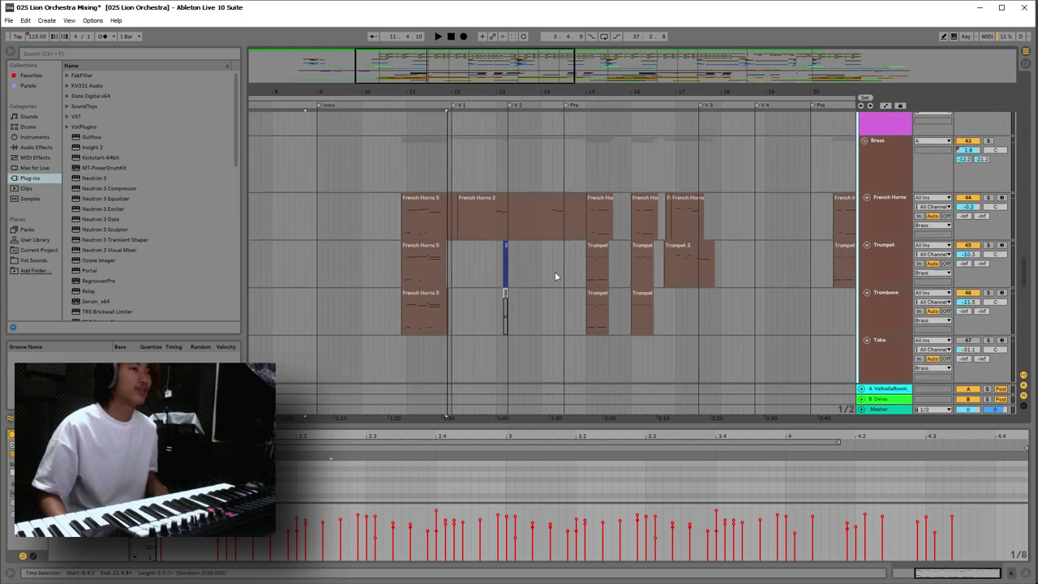
{"action": "left_click", "coordinate": [423, 206]}
{"action": "left_click", "coordinate": [988, 198]}
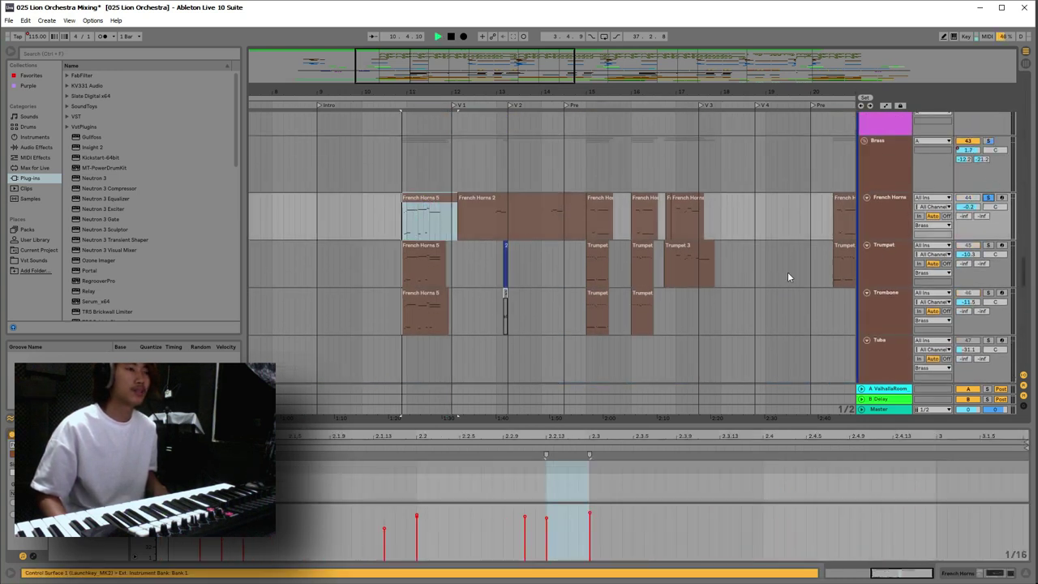
{"action": "left_click_drag", "start_coordinate": [446, 91], "coordinate": [456, 116]}
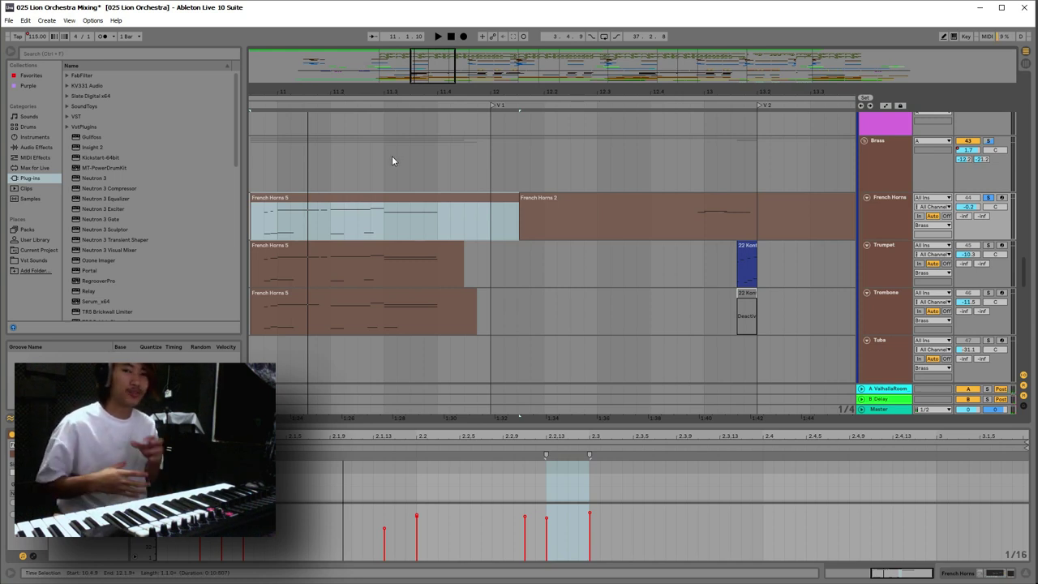
Enlarge the note editor for the French Horns 5 clip and show its melody together with the low articulation notes
{"action": "left_click_drag", "start_coordinate": [321, 100], "coordinate": [351, 87]}
{"action": "left_click", "coordinate": [364, 200]}
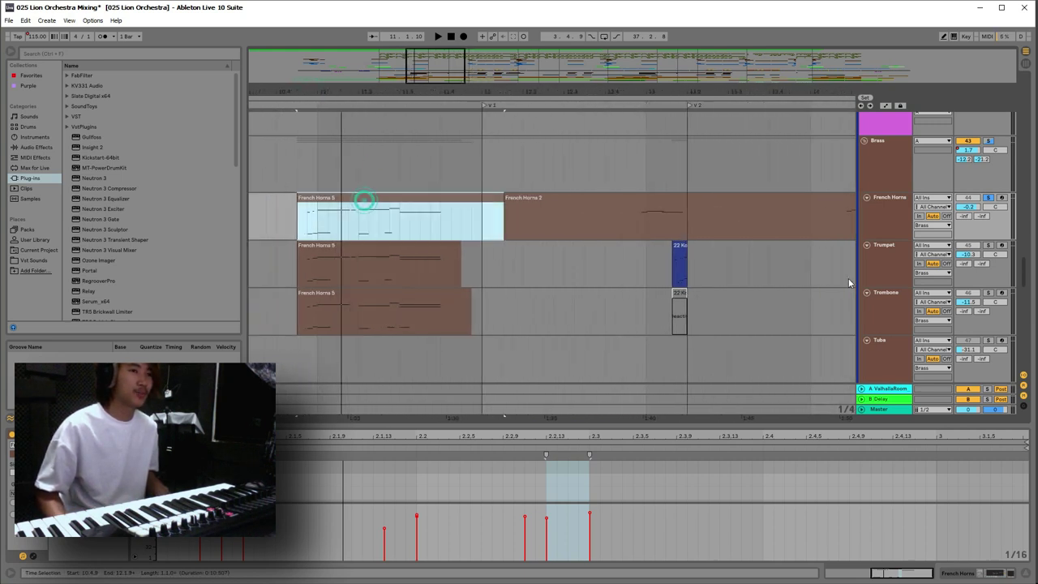
{"action": "left_click", "coordinate": [889, 218]}
{"action": "left_click_drag", "start_coordinate": [430, 425], "coordinate": [421, 128]}
{"action": "scroll", "coordinate": [358, 401], "scroll_direction": "up", "scroll_amount": 3}
{"action": "scroll", "coordinate": [343, 393], "scroll_direction": "down", "scroll_amount": 10}
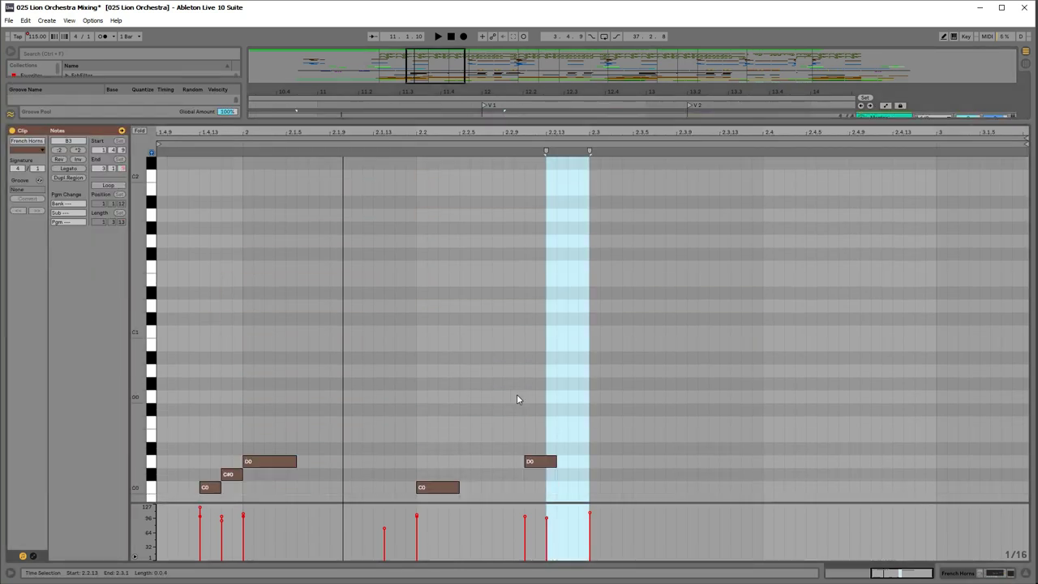
{"action": "scroll", "coordinate": [517, 398], "scroll_direction": "up", "scroll_amount": 3}
{"action": "left_click", "coordinate": [138, 302]}
{"action": "left_click_drag", "start_coordinate": [138, 302], "coordinate": [98, 382]}
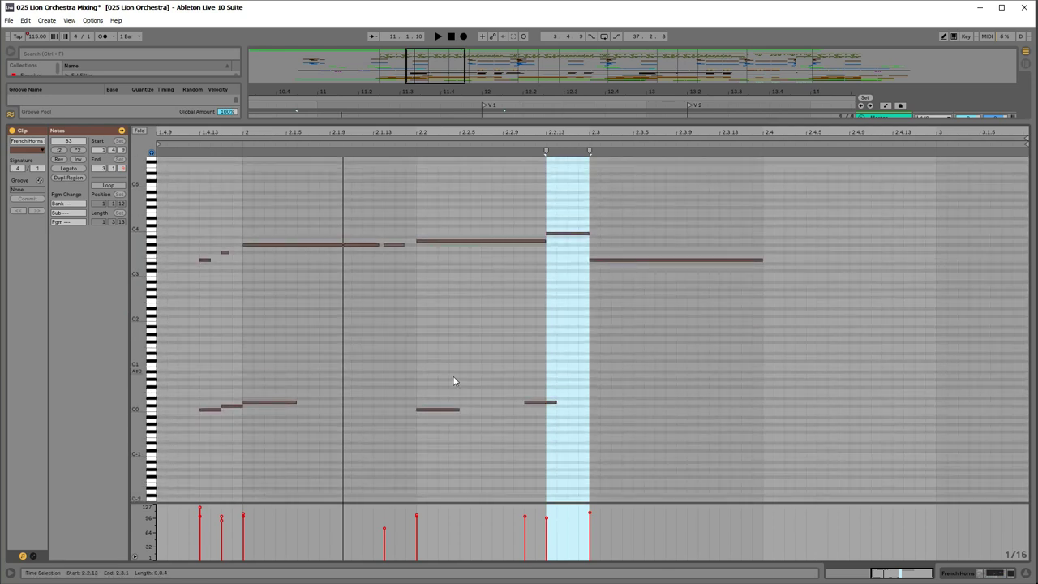
Play the French Horns clip from just before its first note, with the insert mark at 1.4.13, and stop
{"action": "left_click", "coordinate": [339, 349]}
{"action": "left_click", "coordinate": [189, 207]}
{"action": "key", "text": "space"}
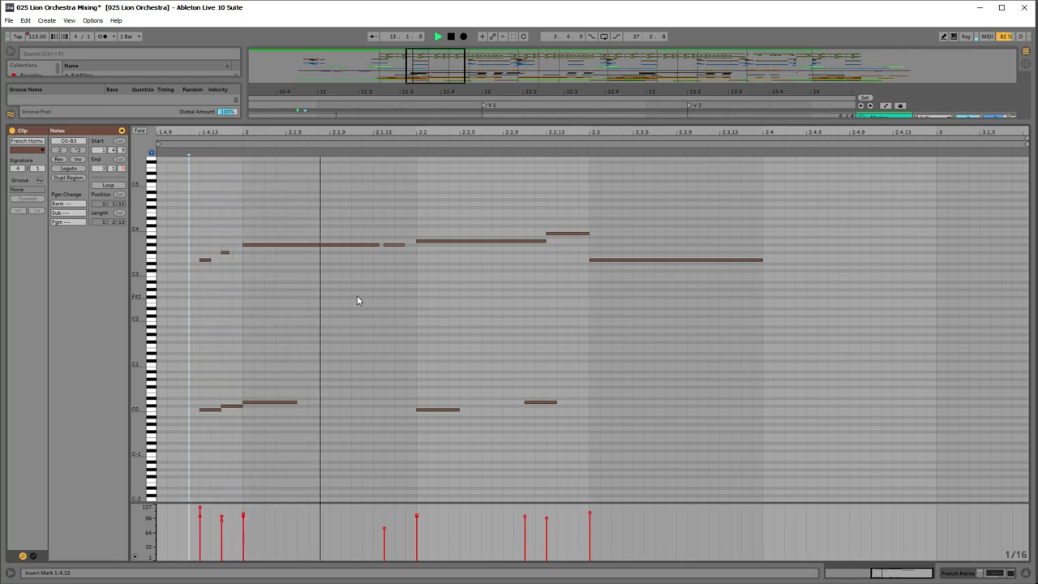
{"action": "key", "text": "space"}
Lower the D0 articulation note at 2.1.1 in the French Horns clip to C0 and play the result
{"action": "left_click_drag", "start_coordinate": [324, 364], "coordinate": [261, 423]}
{"action": "key", "text": "Down"}
{"action": "key", "text": "Down"}
{"action": "key", "text": "space"}
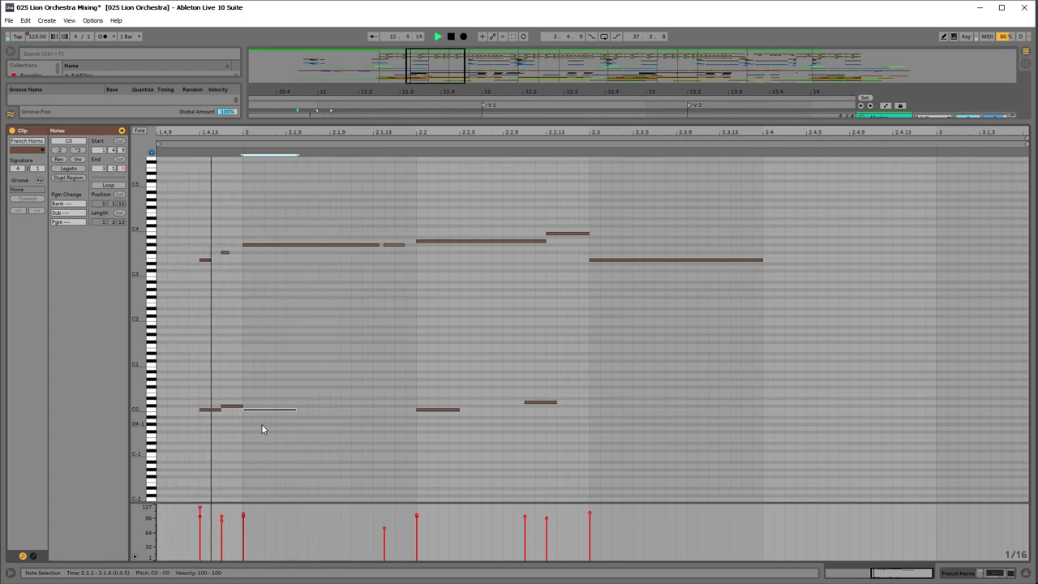
Return the articulation note at 2.1.1 to D0 and replay the French Horns clip
{"action": "key", "text": "Up"}
{"action": "key", "text": "Up"}
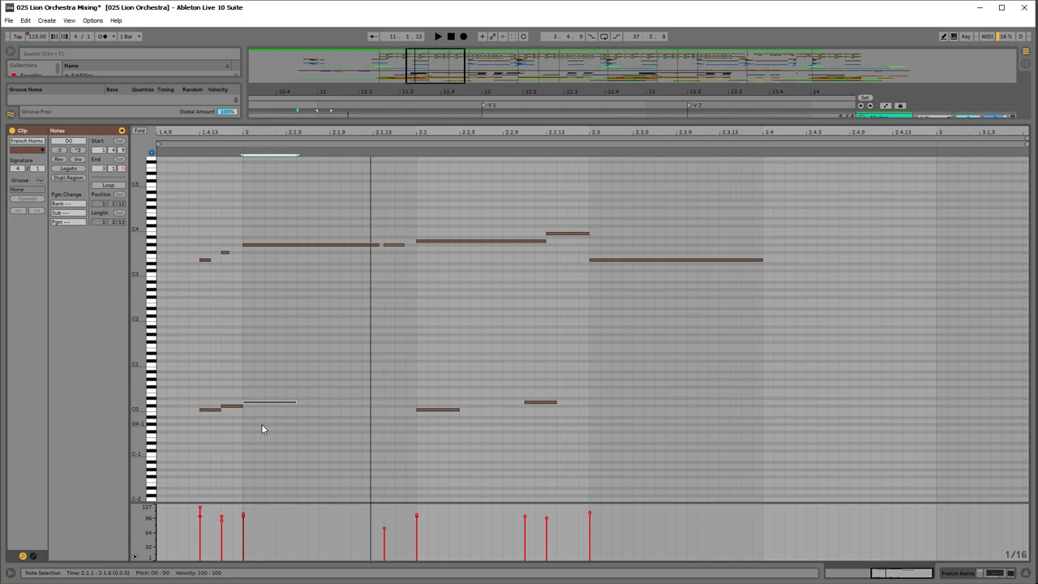
{"action": "key", "text": "space"}
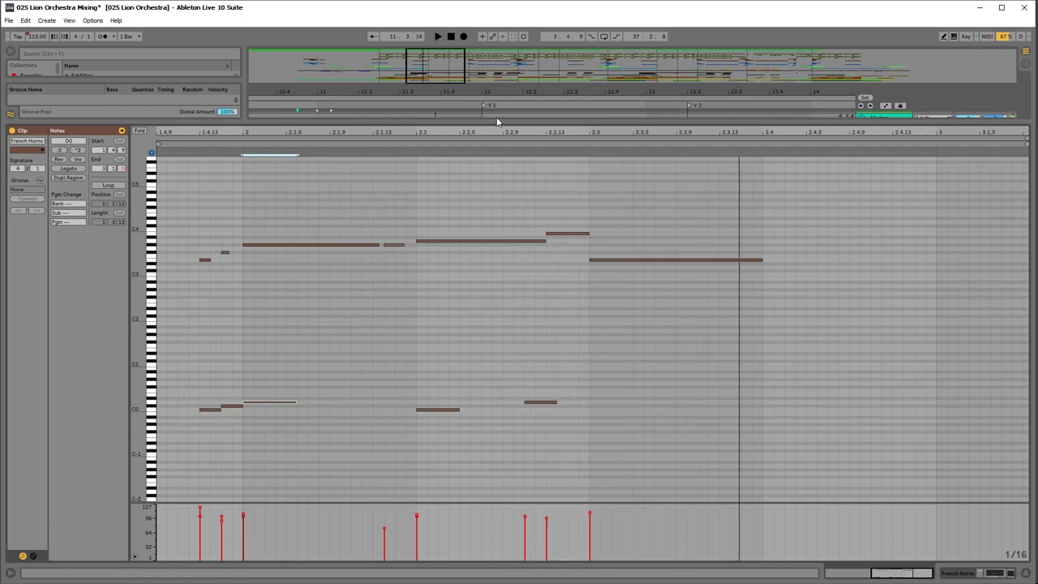
Shrink the note editor, and switch the solo to the Trumpet track to play its French Horns 5 clip
{"action": "left_click_drag", "start_coordinate": [496, 123], "coordinate": [511, 399]}
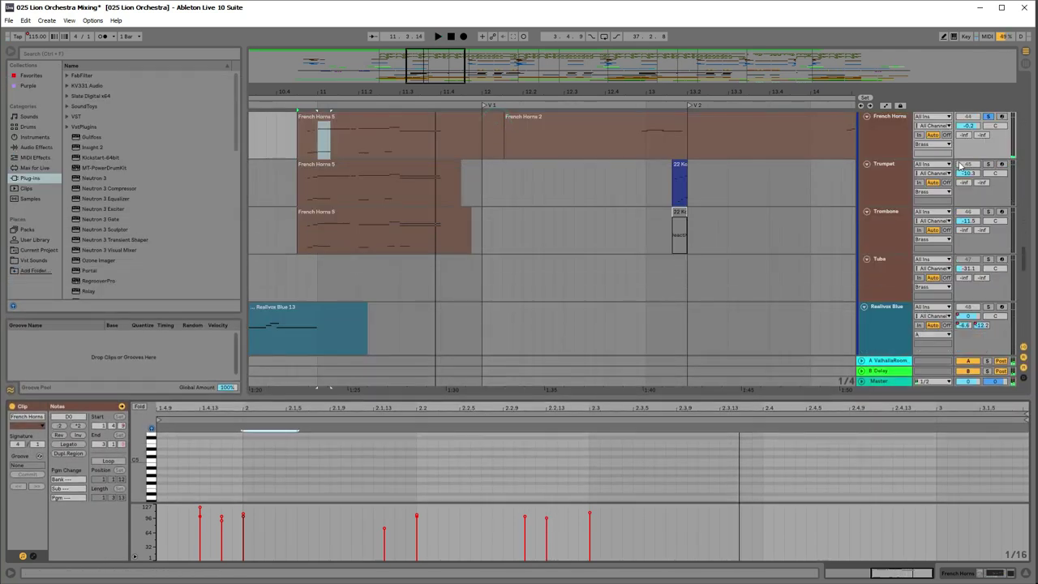
{"action": "left_click", "coordinate": [987, 166]}
{"action": "left_click", "coordinate": [883, 181]}
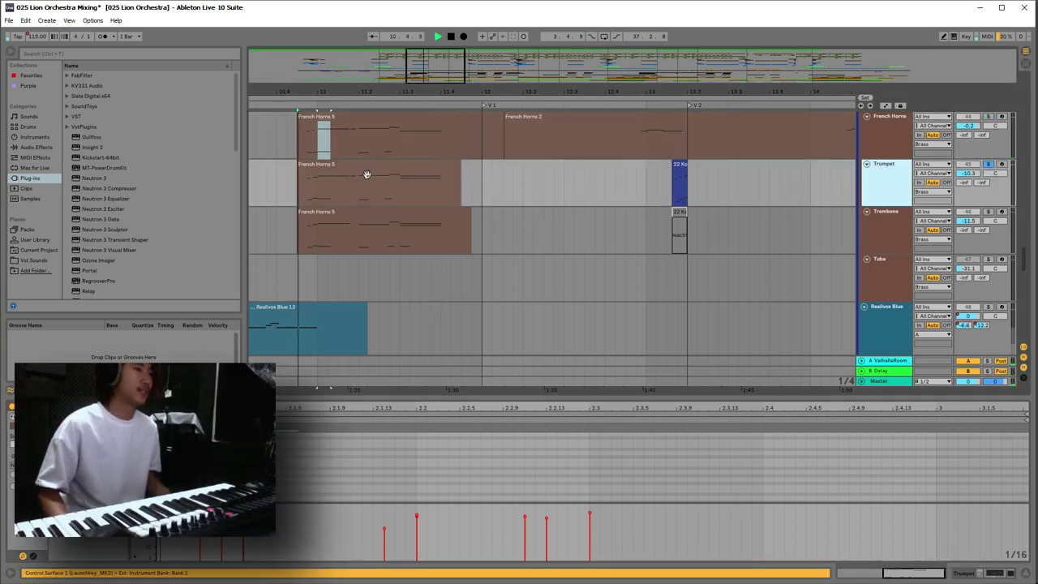
{"action": "left_click", "coordinate": [366, 174]}
{"action": "left_click_drag", "start_coordinate": [496, 398], "coordinate": [495, 368]}
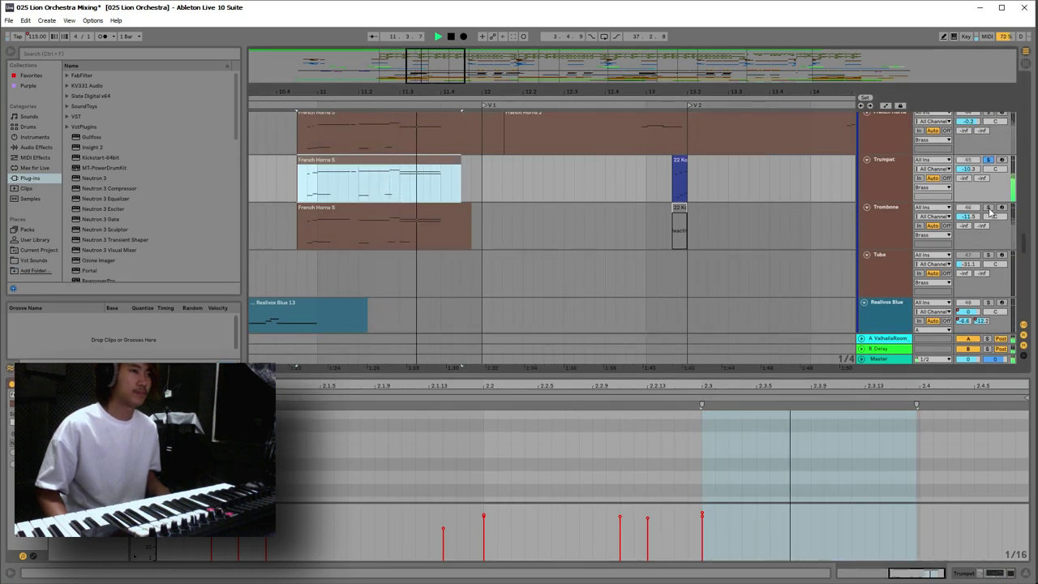
Switch the solo to the Trombone track and play its French Horns 5 clip
{"action": "left_click", "coordinate": [988, 207]}
{"action": "left_click", "coordinate": [480, 240]}
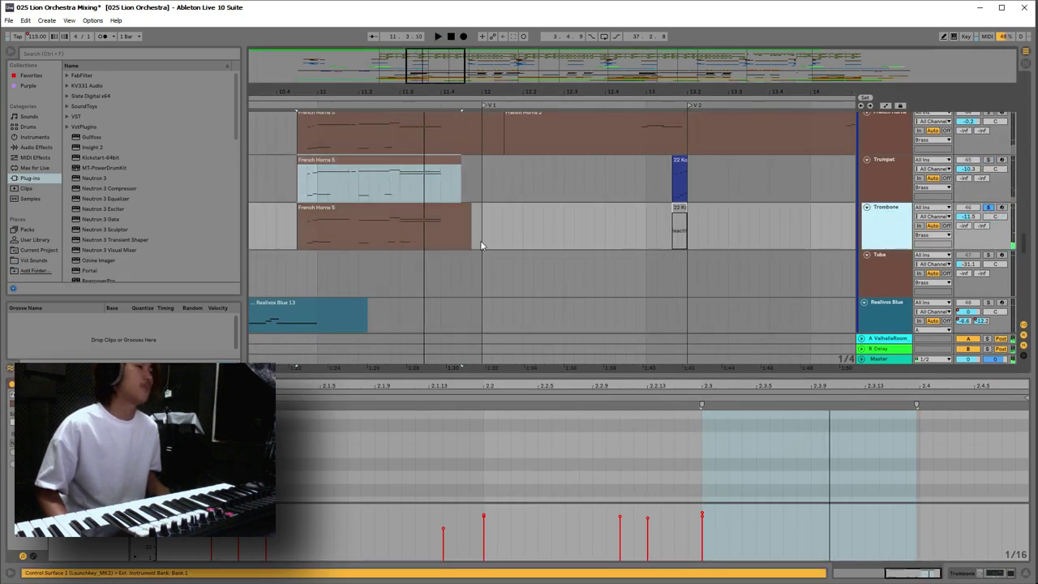
{"action": "left_click", "coordinate": [410, 233]}
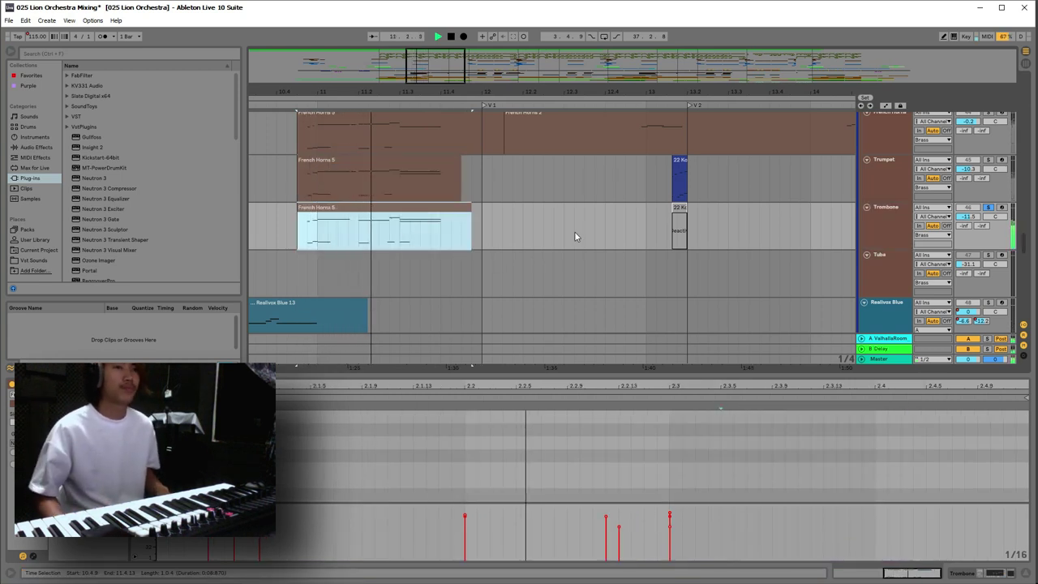
Add the Trumpet and French Horns tracks to the Trombone solo and replay the three brass parts together
{"action": "scroll", "coordinate": [738, 236], "scroll_direction": "up", "scroll_amount": 1}
{"action": "scroll", "coordinate": [737, 236], "scroll_direction": "up", "scroll_amount": 3}
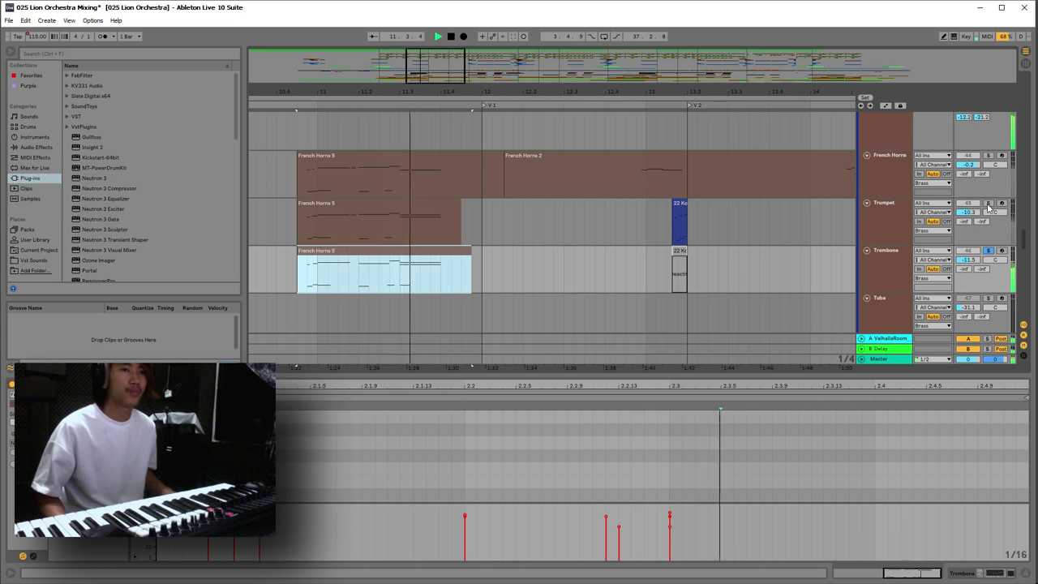
{"action": "left_click", "coordinate": [987, 203]}
{"action": "left_click", "coordinate": [987, 155]}
{"action": "key", "text": "space"}
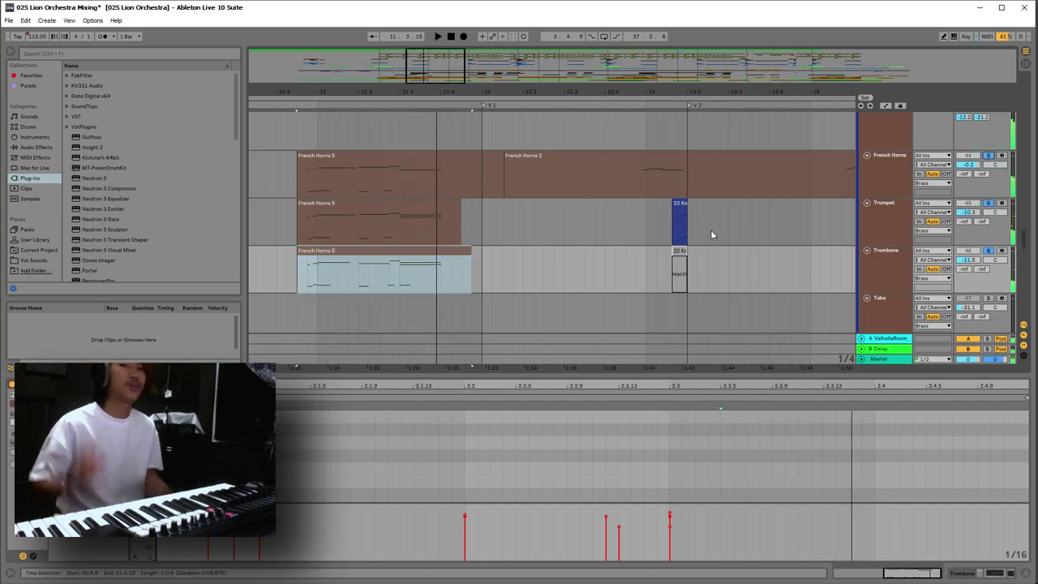
{"action": "key", "text": "space"}
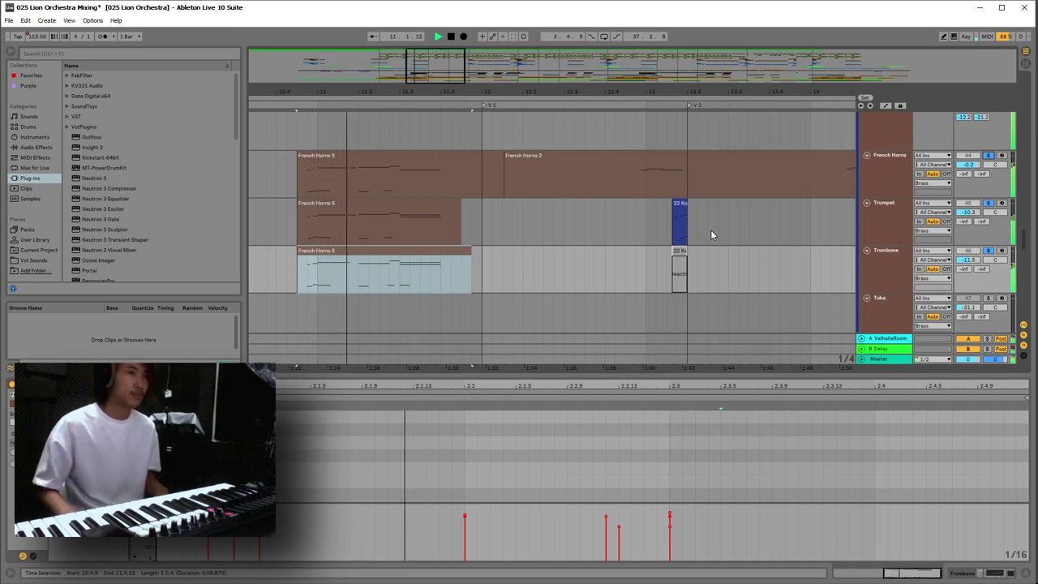
{"action": "scroll", "coordinate": [1023, 243], "scroll_direction": "down", "scroll_amount": 3}
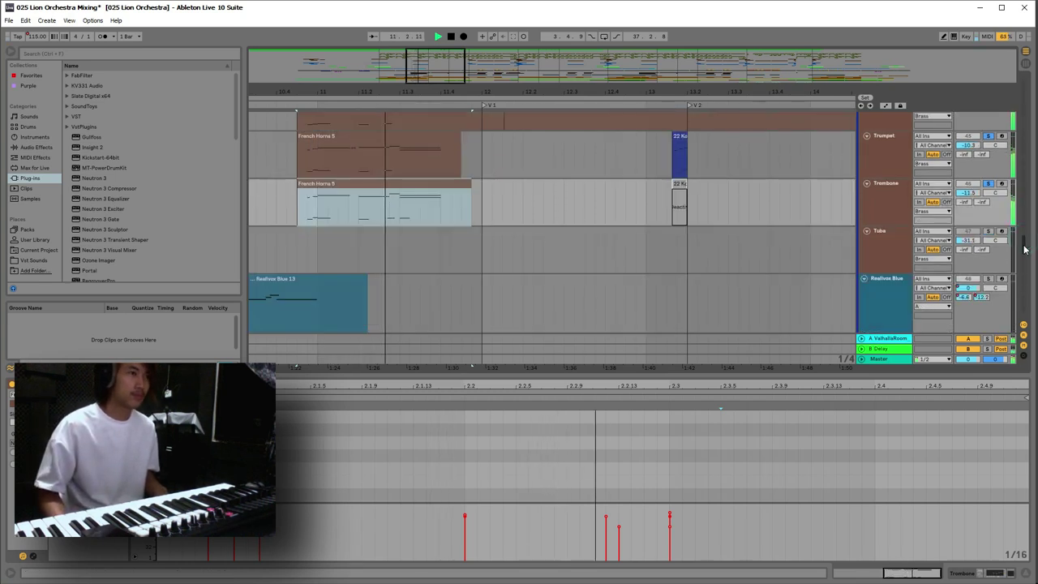
{"action": "scroll", "coordinate": [651, 217], "scroll_direction": "up", "scroll_amount": 3}
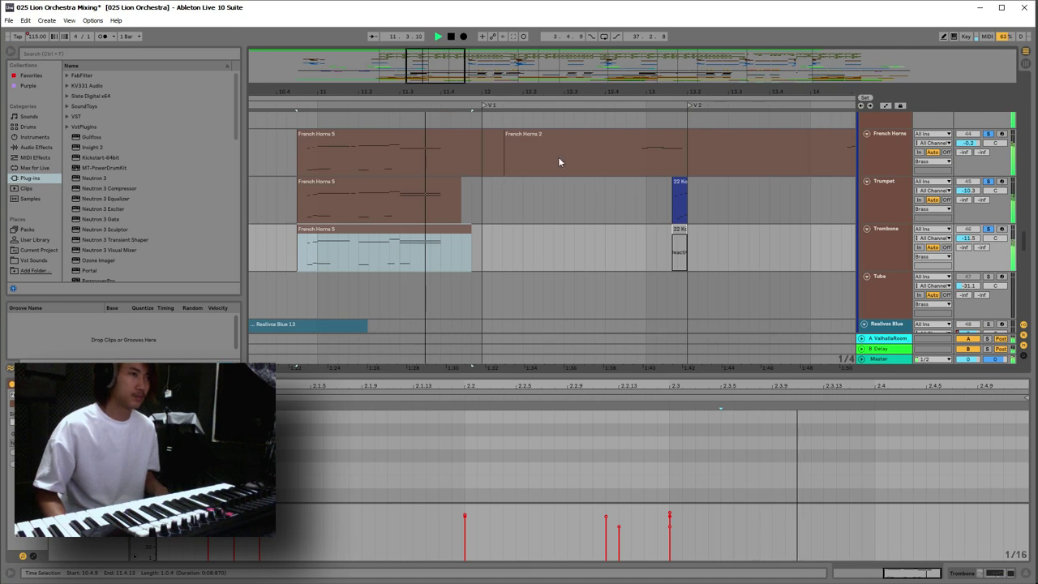
Stop the brass playback, then solo the Flute track and play its Flute 1 clip
{"action": "left_click_drag", "start_coordinate": [481, 90], "coordinate": [480, 83]}
{"action": "key", "text": "space"}
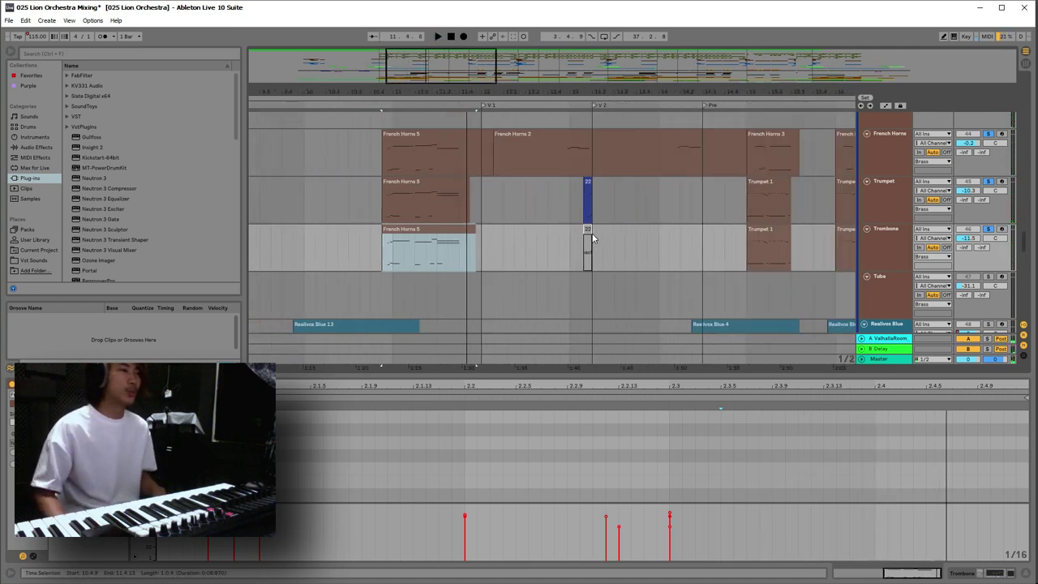
{"action": "scroll", "coordinate": [531, 277], "scroll_direction": "down", "scroll_amount": 5}
{"action": "left_click", "coordinate": [479, 204]}
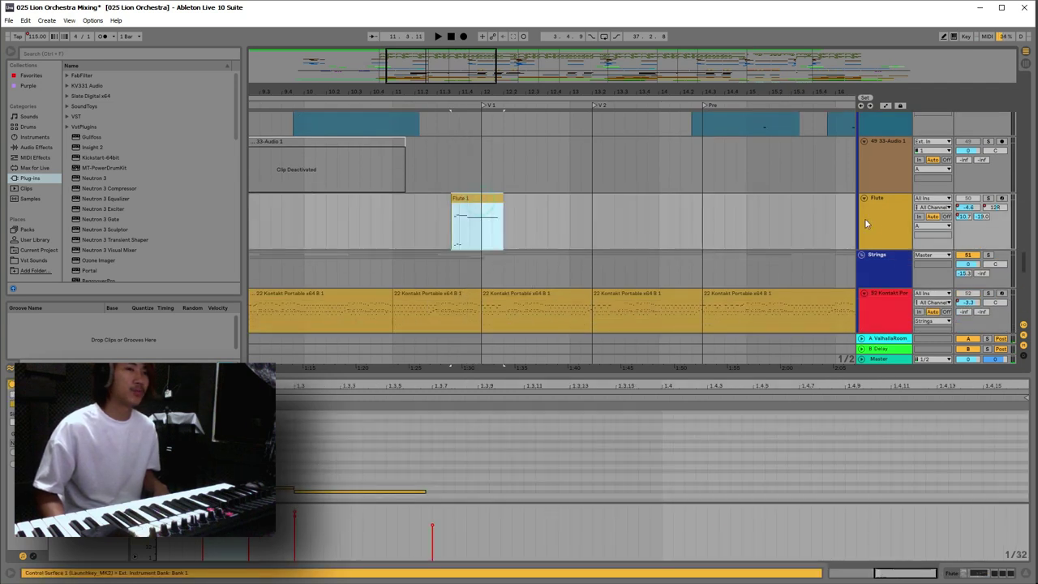
{"action": "left_click", "coordinate": [878, 216]}
{"action": "left_click", "coordinate": [989, 199]}
{"action": "left_click", "coordinate": [896, 226]}
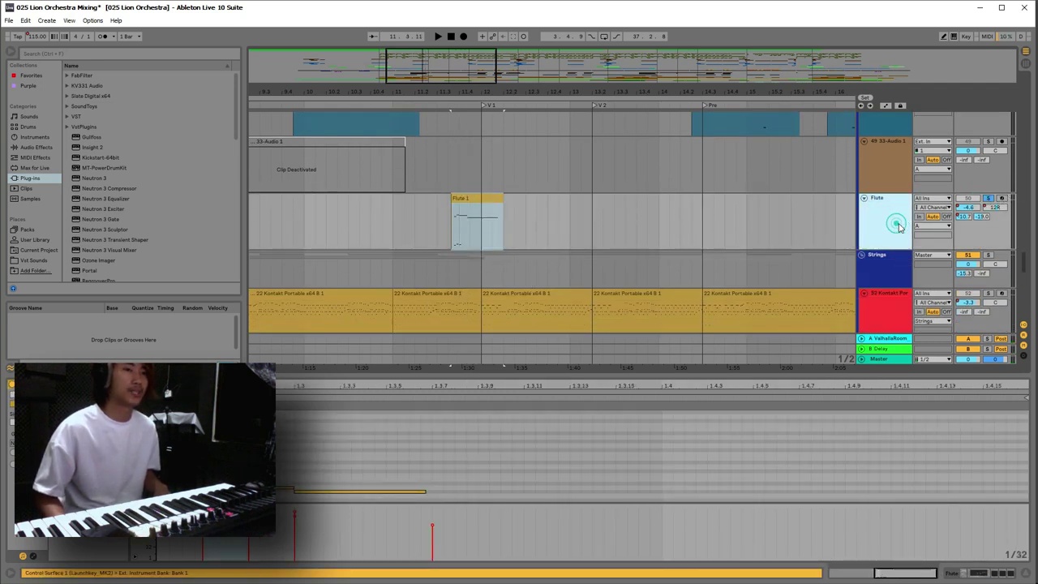
{"action": "key", "text": "space"}
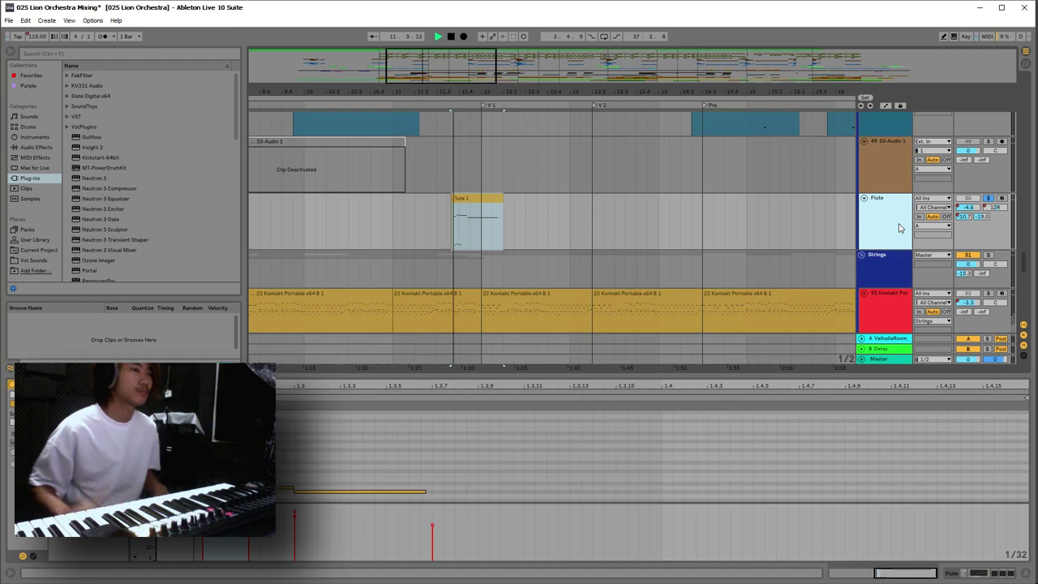
{"action": "key", "text": "space"}
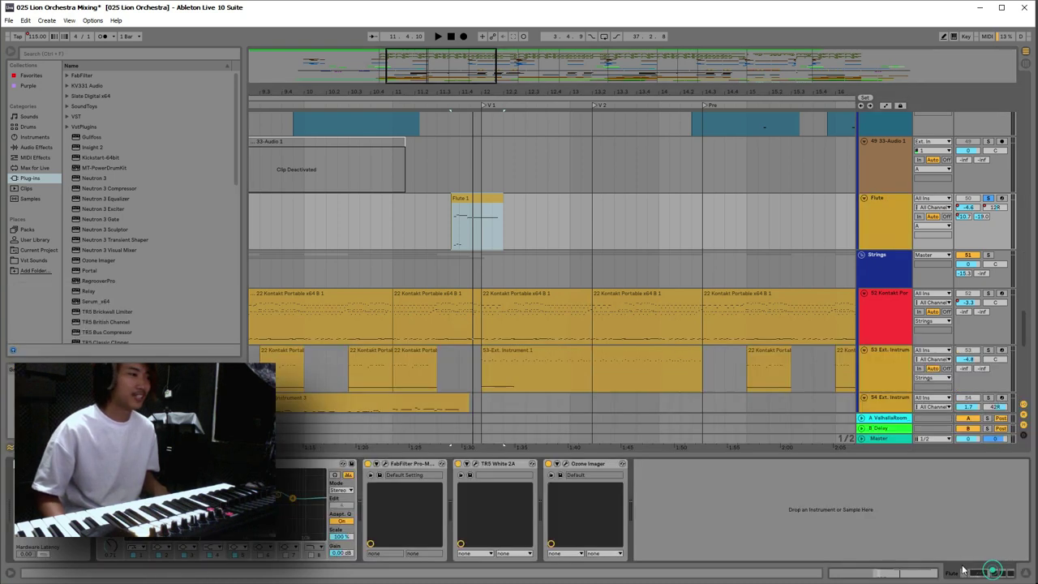
Show the Flute track's devices and automation lanes, and re-enable the overridden automation
{"action": "left_click", "coordinate": [991, 571]}
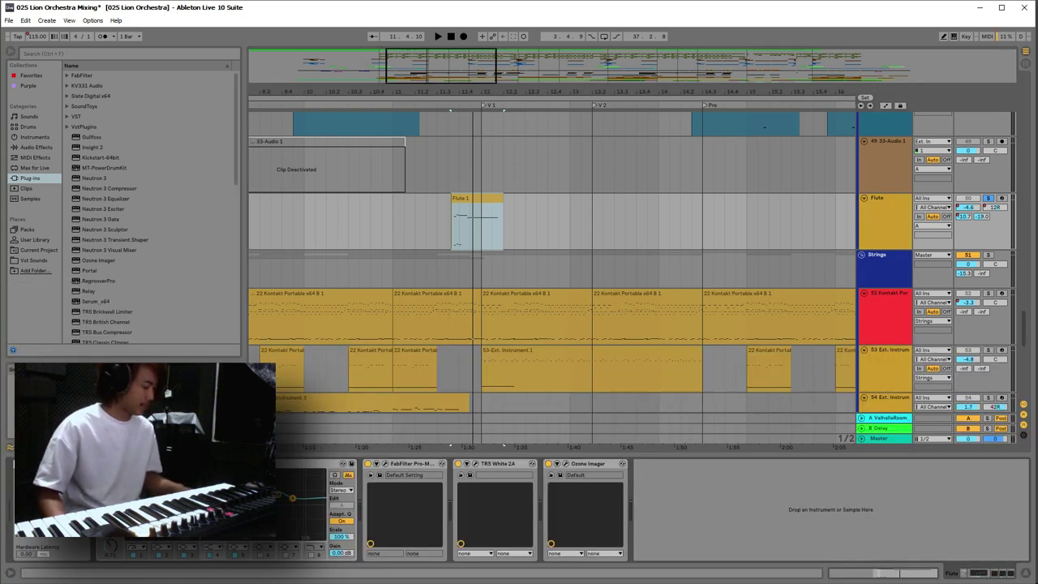
{"action": "key", "text": "a"}
{"action": "left_click", "coordinate": [36, 522]}
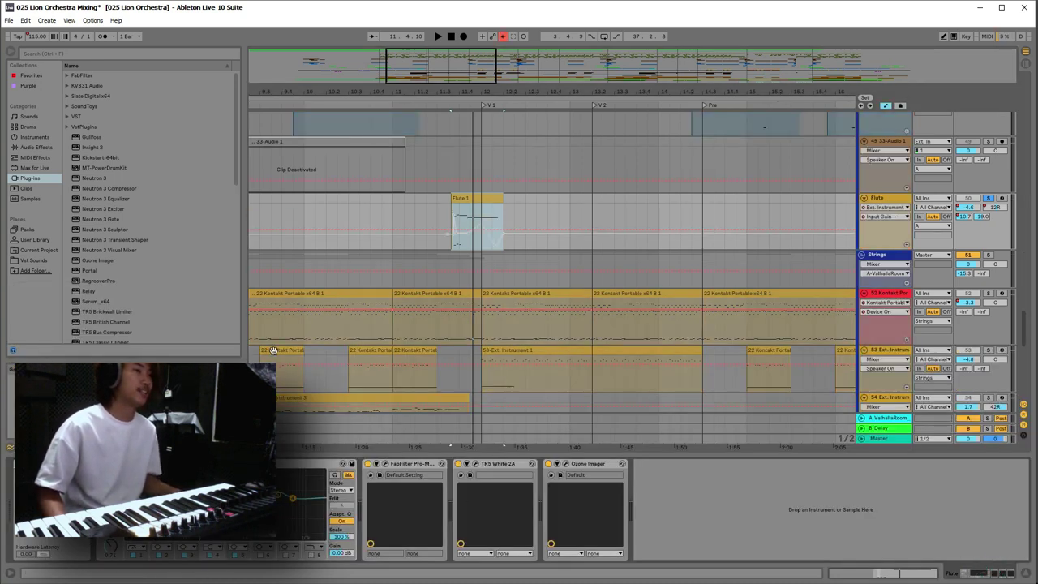
{"action": "left_click", "coordinate": [504, 38]}
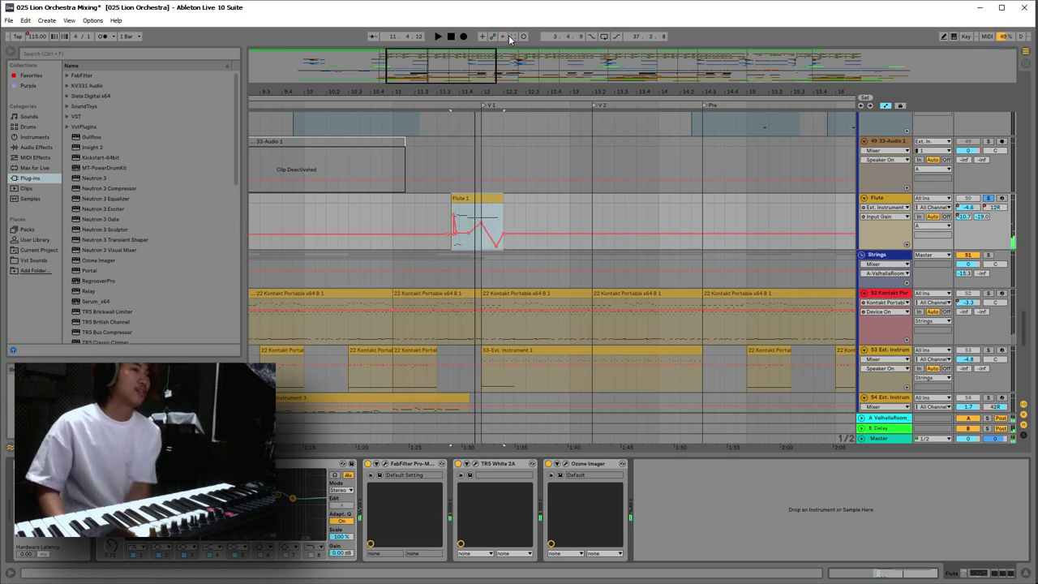
Replay the Flute 1 clip from its start at 11.3.11 with the automation active
{"action": "mouse_move", "coordinate": [483, 89]}
{"action": "left_mouse_down"}
{"action": "mouse_move", "coordinate": [485, 162]}
{"action": "mouse_move", "coordinate": [532, 126]}
{"action": "left_mouse_up"}
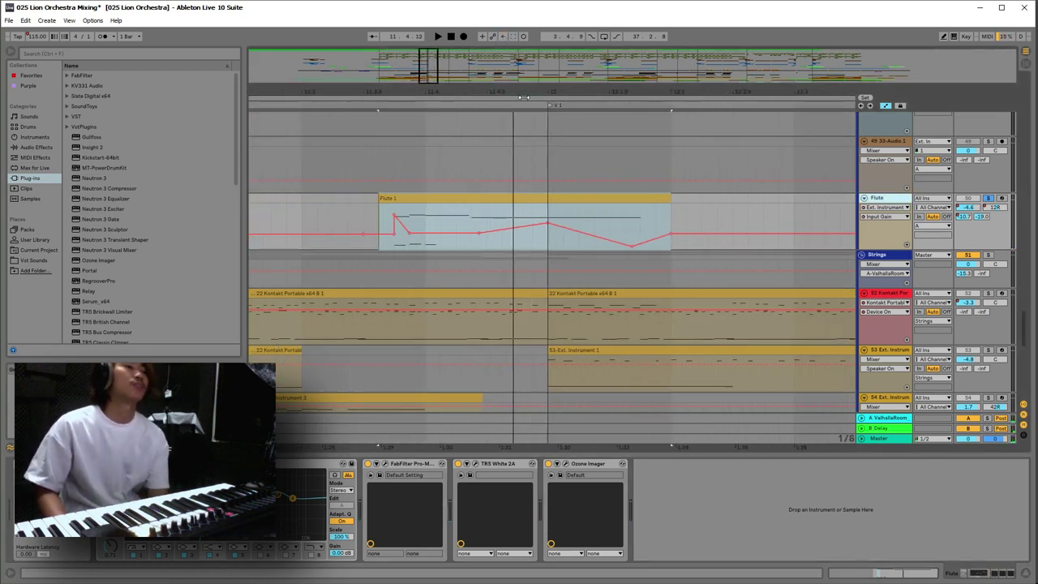
{"action": "left_click", "coordinate": [377, 230]}
{"action": "key", "text": "space"}
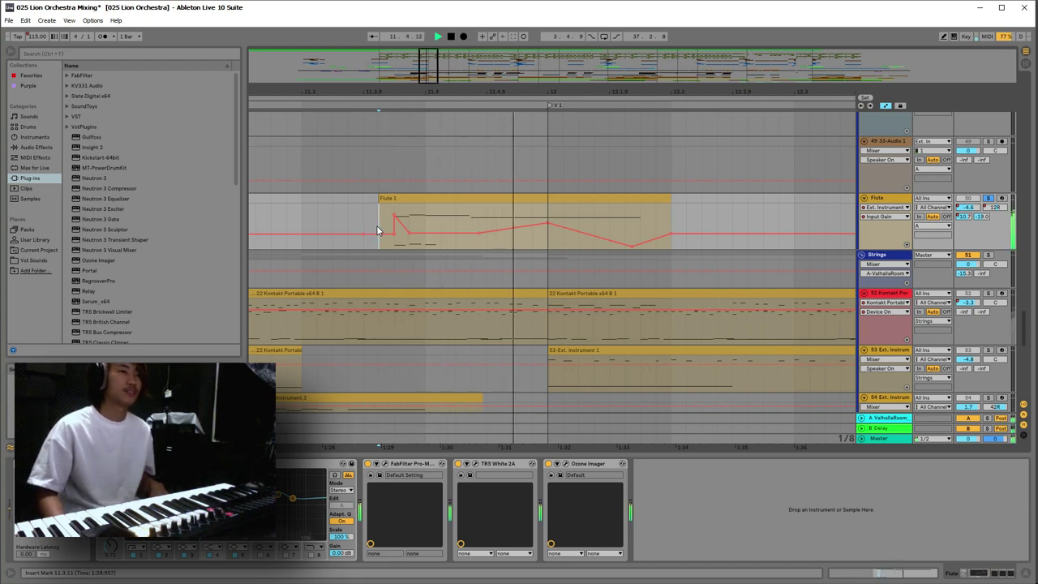
{"action": "key", "text": "space"}
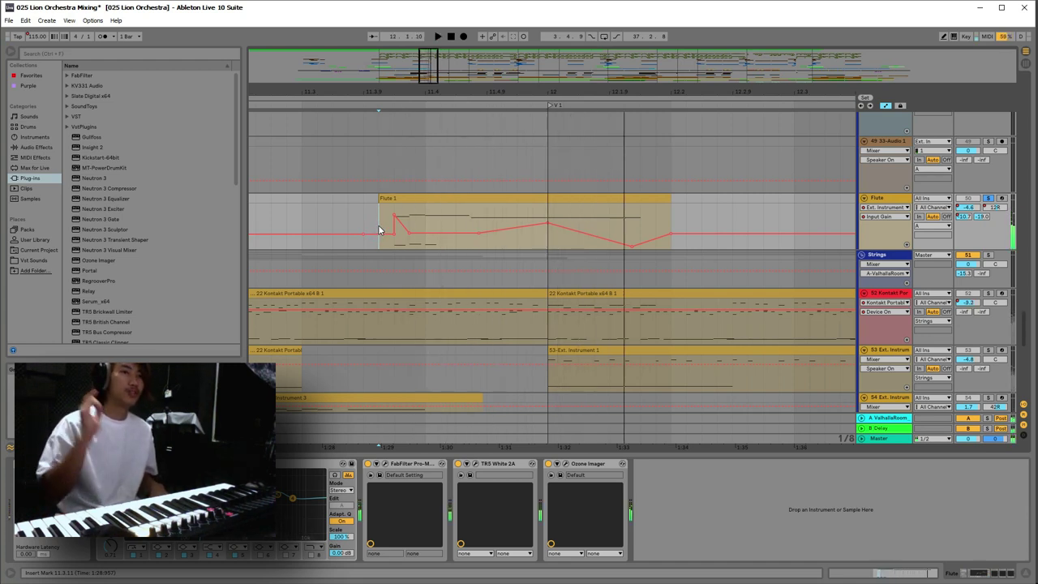
Hide the automation lanes and open the Flute 1 clip's notes in an enlarged note editor
{"action": "left_click", "coordinate": [884, 198]}
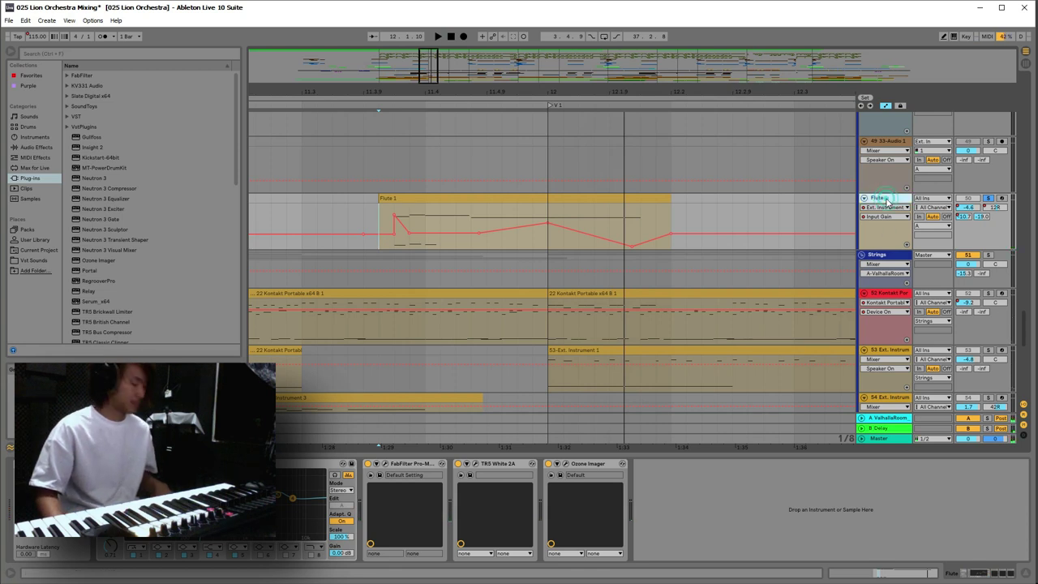
{"action": "key", "text": "a"}
{"action": "left_click", "coordinate": [562, 201]}
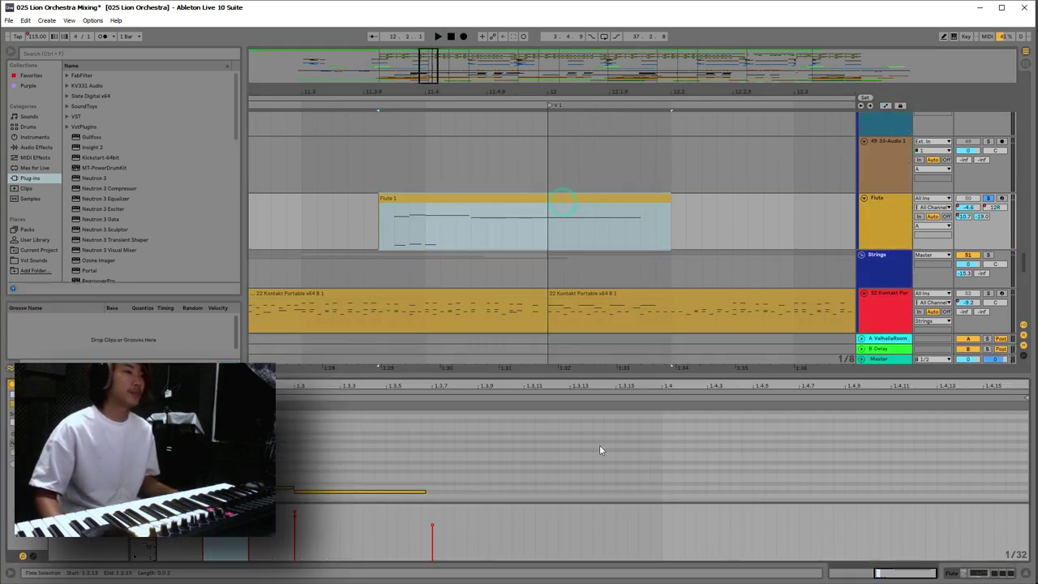
{"action": "left_click_drag", "start_coordinate": [478, 373], "coordinate": [477, 113]}
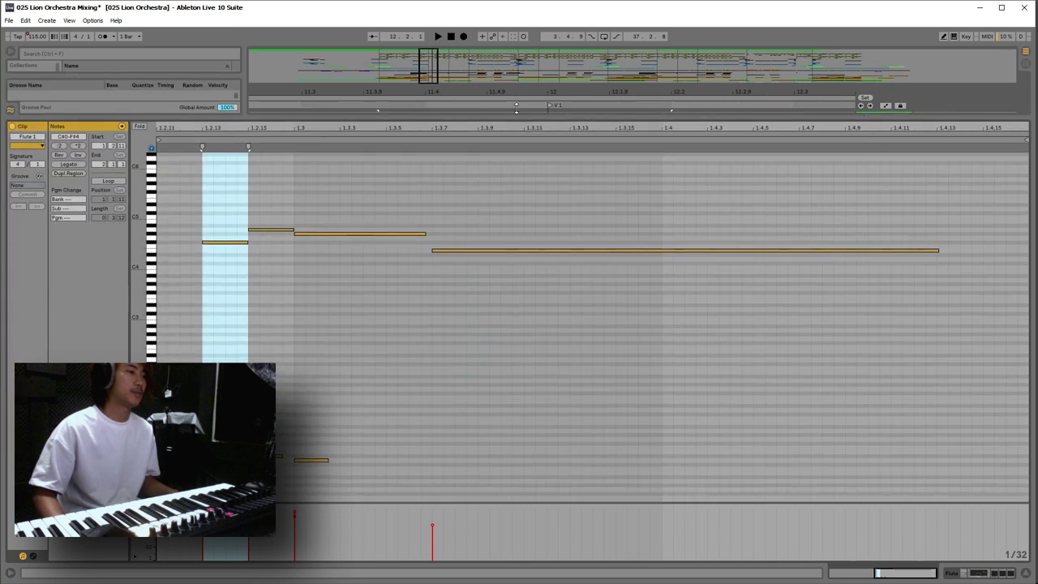
Remove the three low articulation notes between C#0 and D#0 from the Flute 1 clip and play the melody twice without them
{"action": "left_click_drag", "start_coordinate": [422, 358], "coordinate": [193, 452]}
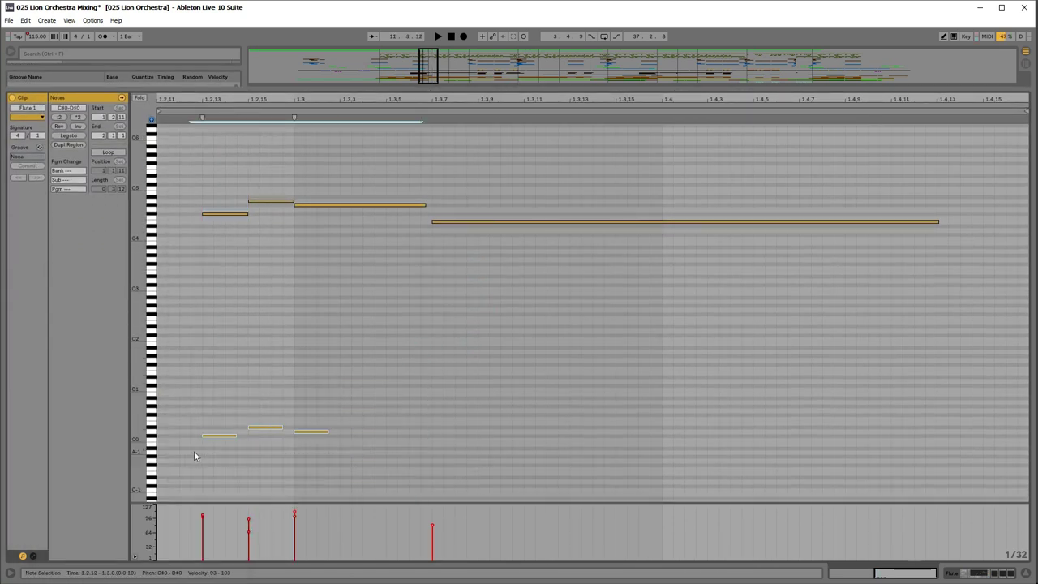
{"action": "key", "text": "Delete"}
{"action": "key", "text": "space"}
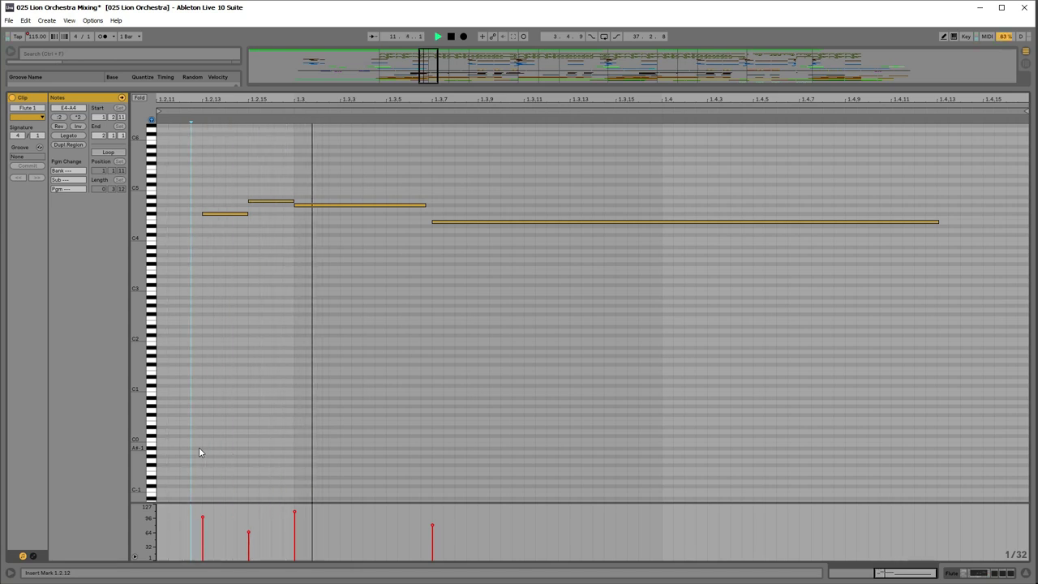
{"action": "key", "text": "space"}
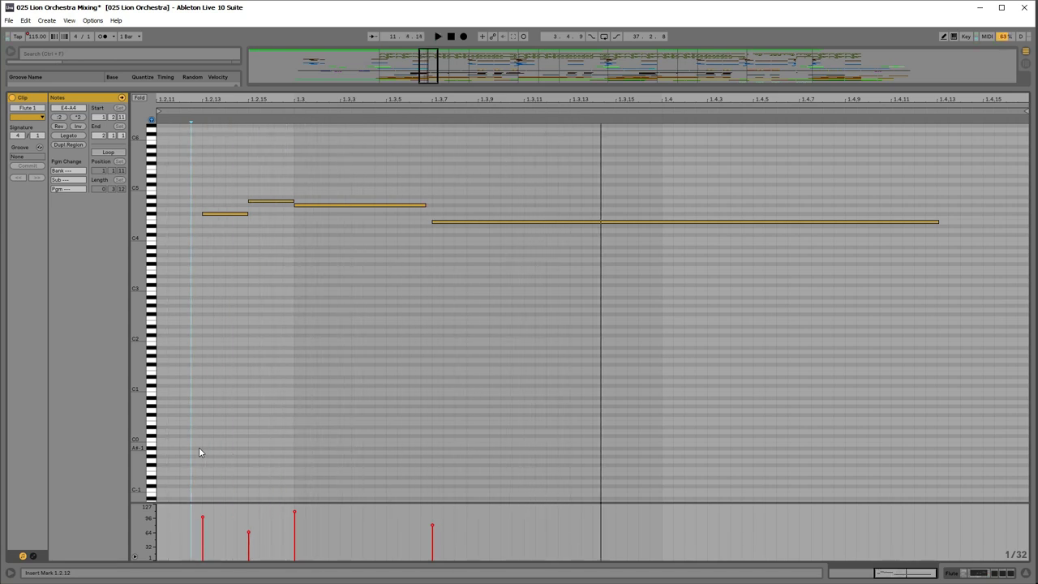
{"action": "key", "text": "space"}
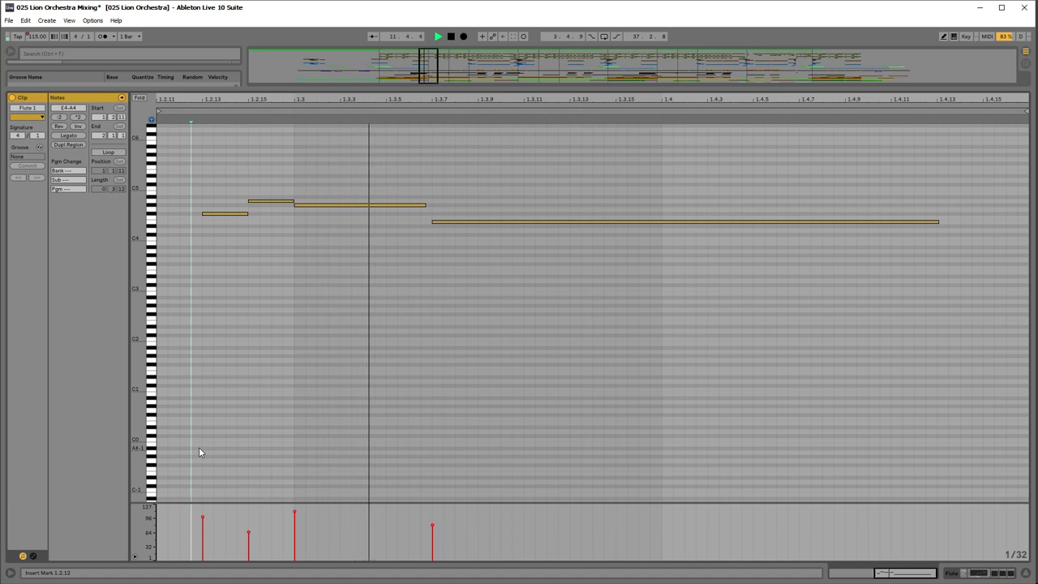
{"action": "key", "text": "space"}
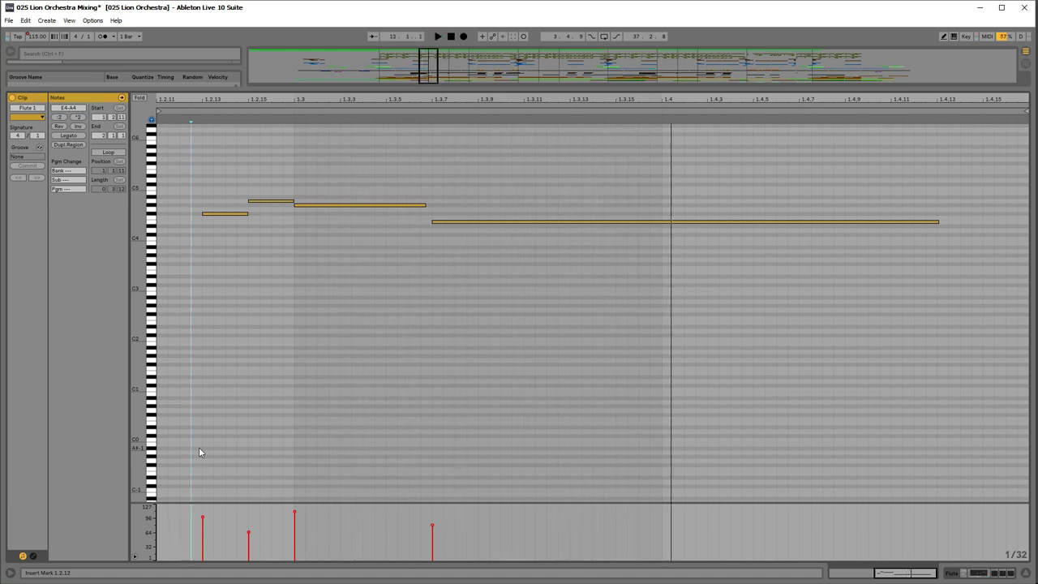
Put the three articulation notes back at 1.2.12 in the Flute 1 clip and replay it
{"action": "key", "text": "ctrl+v"}
{"action": "key", "text": "space"}
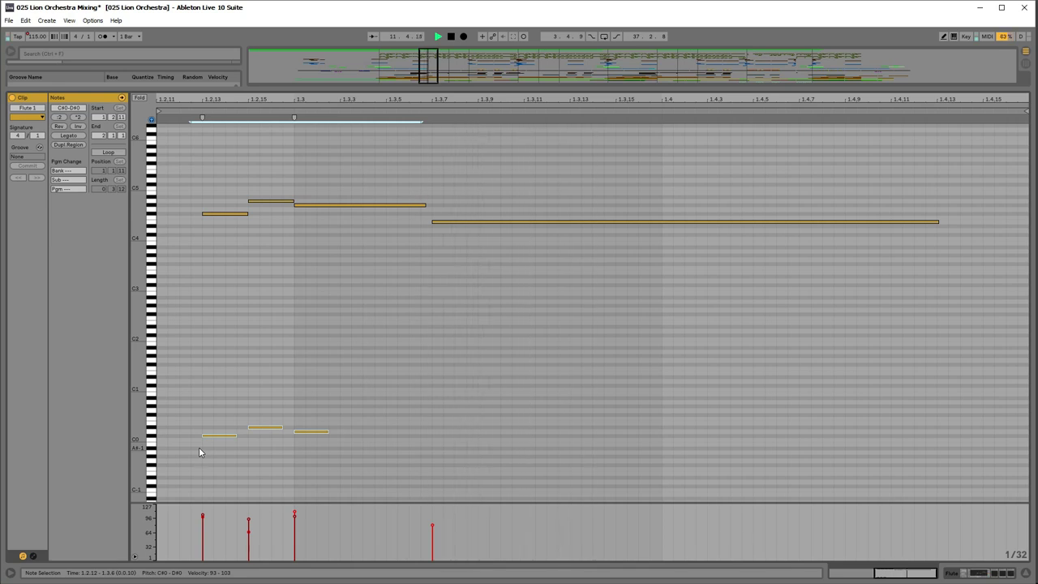
{"action": "key", "text": "space"}
Point out the first and last articulation notes of the Flute 1 clip by selecting each, and play the remaining passage
{"action": "left_click_drag", "start_coordinate": [213, 385], "coordinate": [209, 472]}
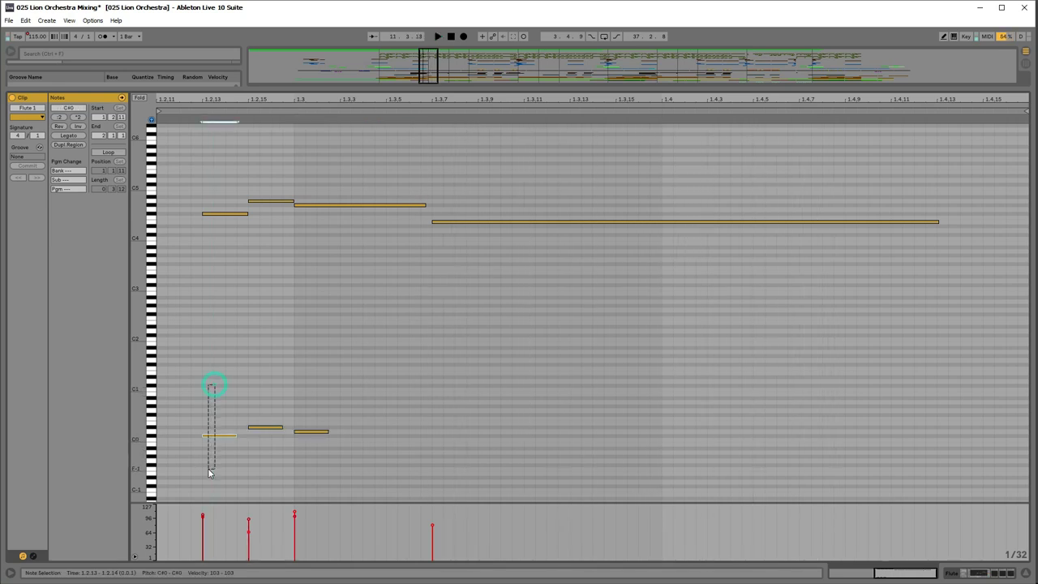
{"action": "left_click", "coordinate": [352, 336]}
{"action": "left_click_drag", "start_coordinate": [378, 382], "coordinate": [304, 459]}
{"action": "left_click", "coordinate": [409, 397]}
{"action": "key", "text": "space"}
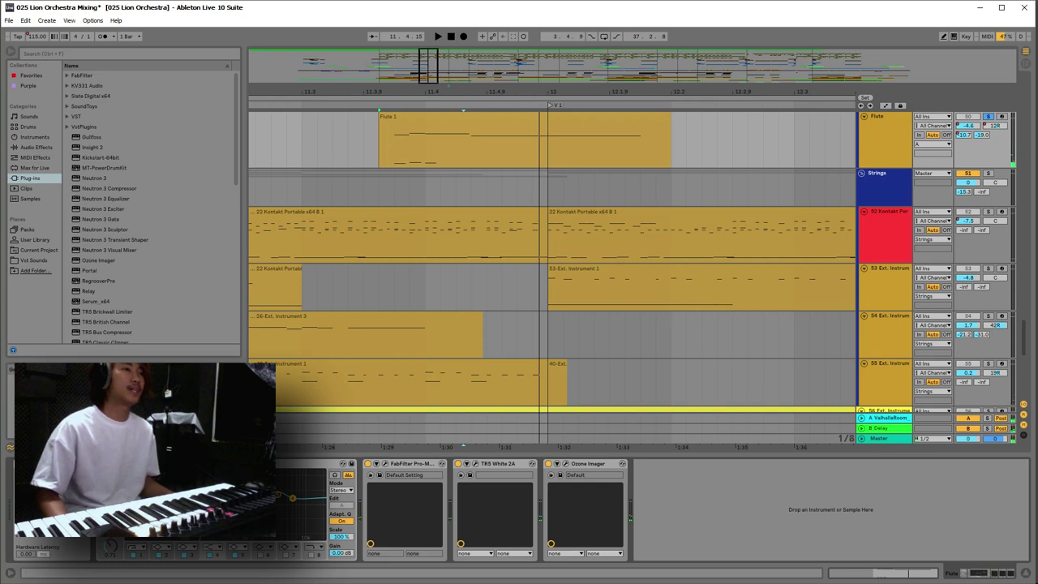
Show more of the arrangement and select the 28-Ext. Instrument 1 clip at the start of track 57
{"action": "scroll", "coordinate": [664, 326], "scroll_direction": "down", "scroll_amount": 5}
{"action": "scroll", "coordinate": [626, 266], "scroll_direction": "up", "scroll_amount": 1}
{"action": "scroll", "coordinate": [624, 266], "scroll_direction": "up", "scroll_amount": 3}
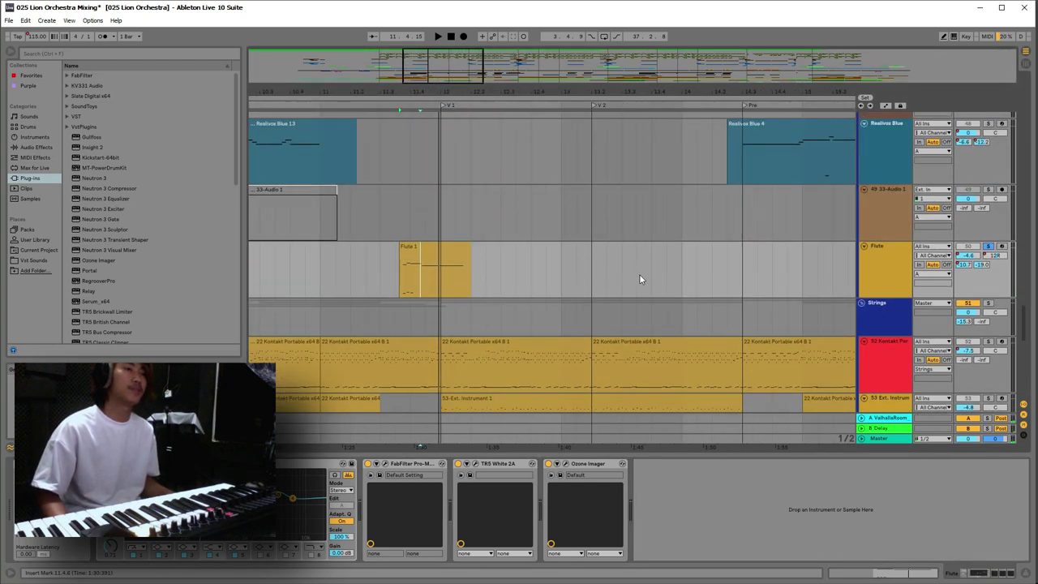
{"action": "left_click_drag", "start_coordinate": [458, 92], "coordinate": [500, 86]}
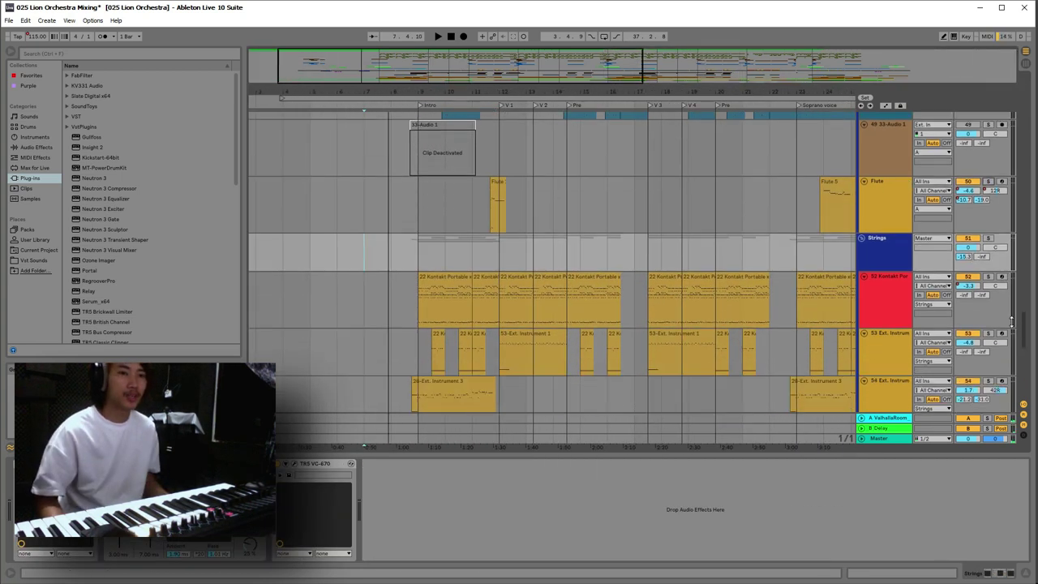
{"action": "left_click_drag", "start_coordinate": [1023, 323], "coordinate": [1022, 370]}
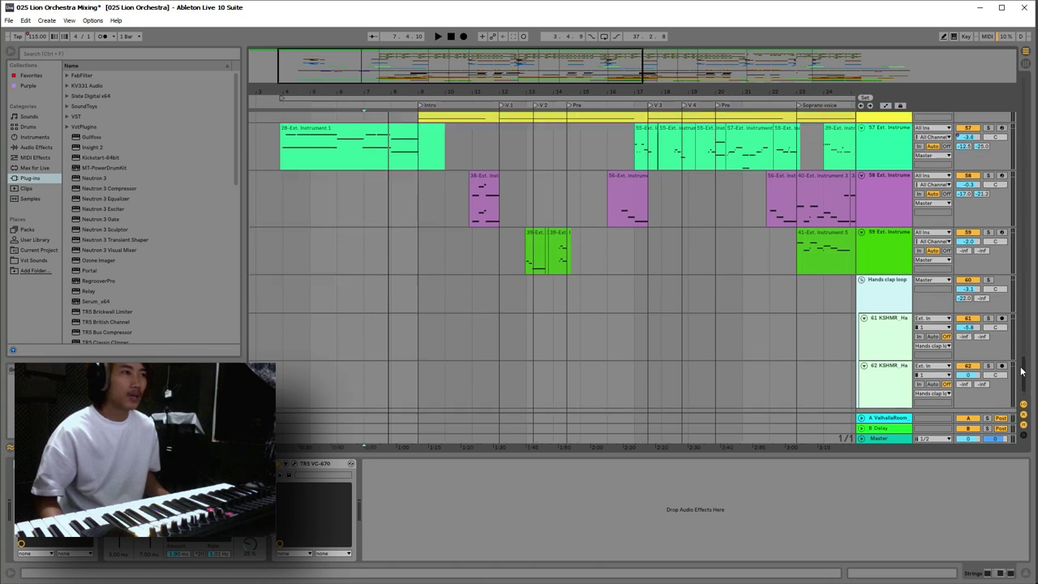
{"action": "scroll", "coordinate": [937, 346], "scroll_direction": "up", "scroll_amount": 5}
{"action": "left_click", "coordinate": [878, 299]}
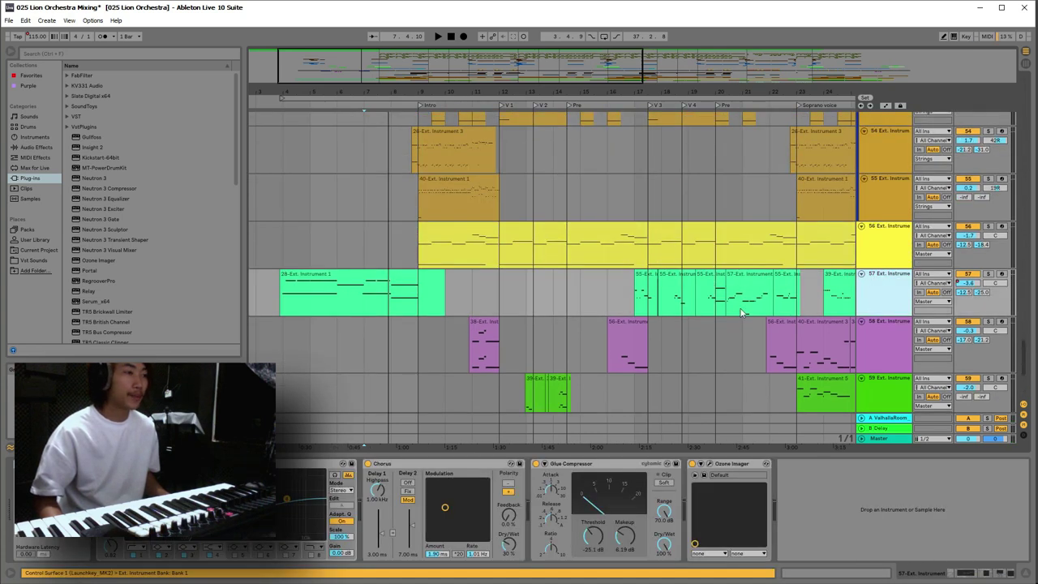
{"action": "left_click", "coordinate": [376, 277]}
Solo track 57 to play its 28-Ext. Instrument 1 clip, and arm the track for live keyboard playing
{"action": "left_click", "coordinate": [889, 283]}
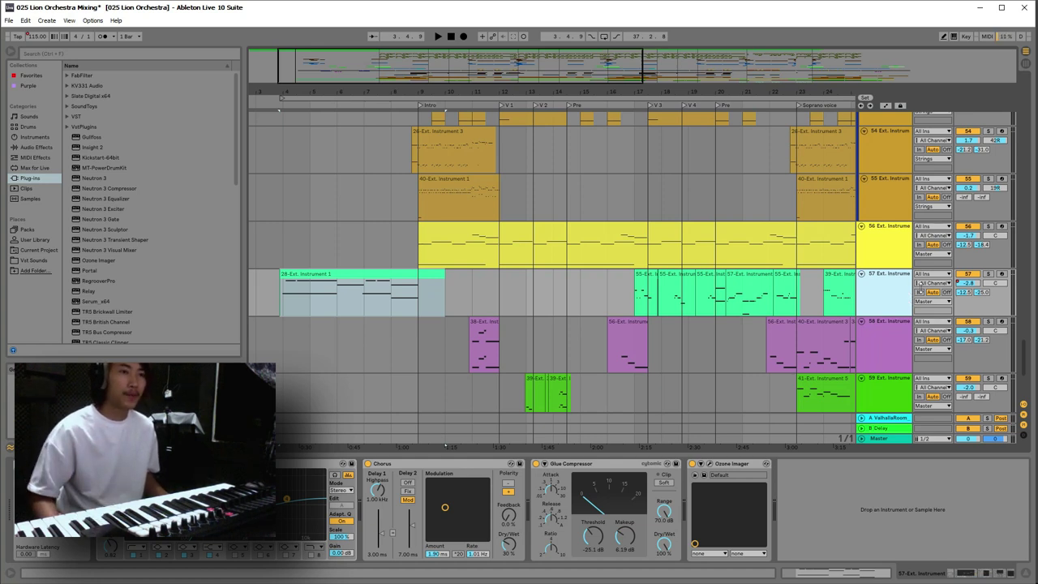
{"action": "left_click", "coordinate": [988, 274]}
{"action": "left_click", "coordinate": [878, 301]}
{"action": "key", "text": "space"}
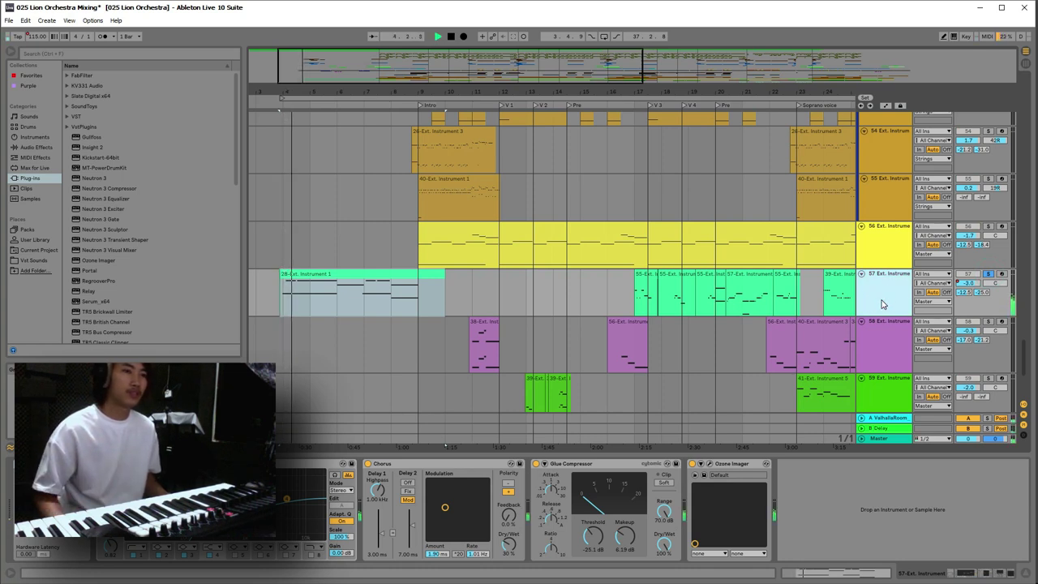
{"action": "left_click", "coordinate": [1001, 274]}
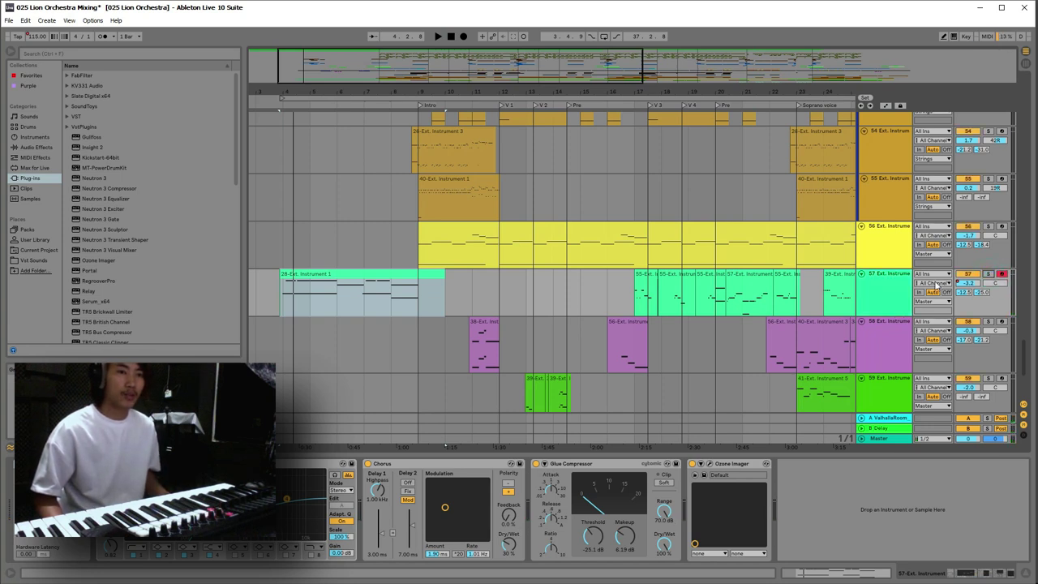
{"action": "left_click", "coordinate": [892, 289]}
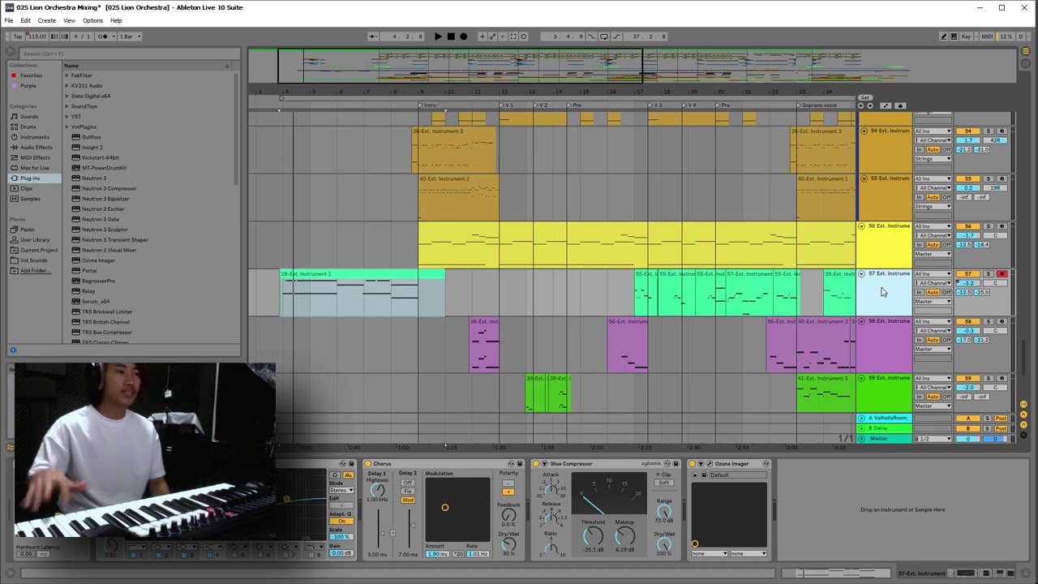
Open the Kontakt Portable instrument window of track 52 in the Strings group
{"action": "scroll", "coordinate": [888, 290], "scroll_direction": "up", "scroll_amount": 6}
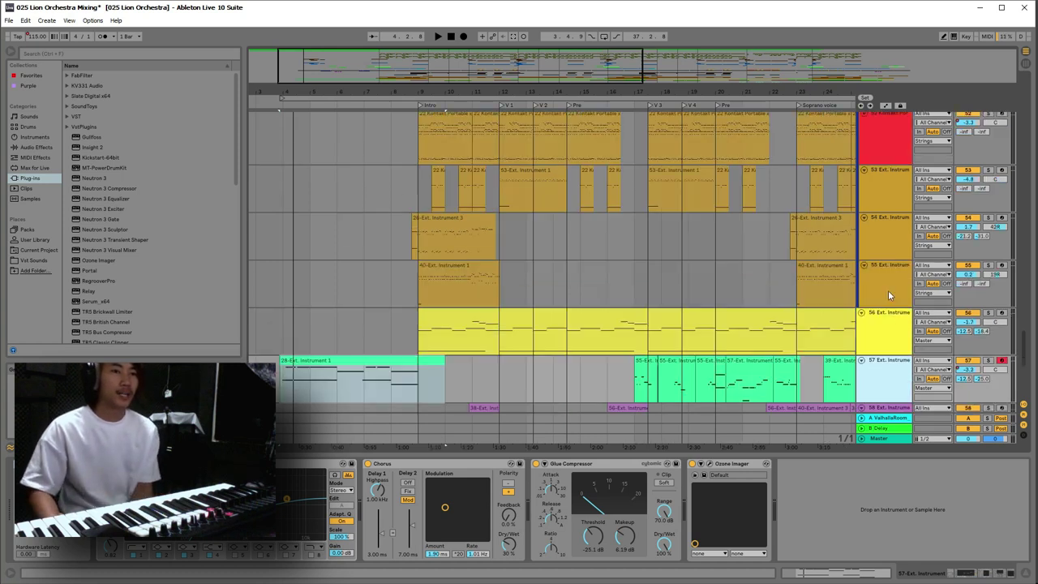
{"action": "left_click", "coordinate": [879, 240]}
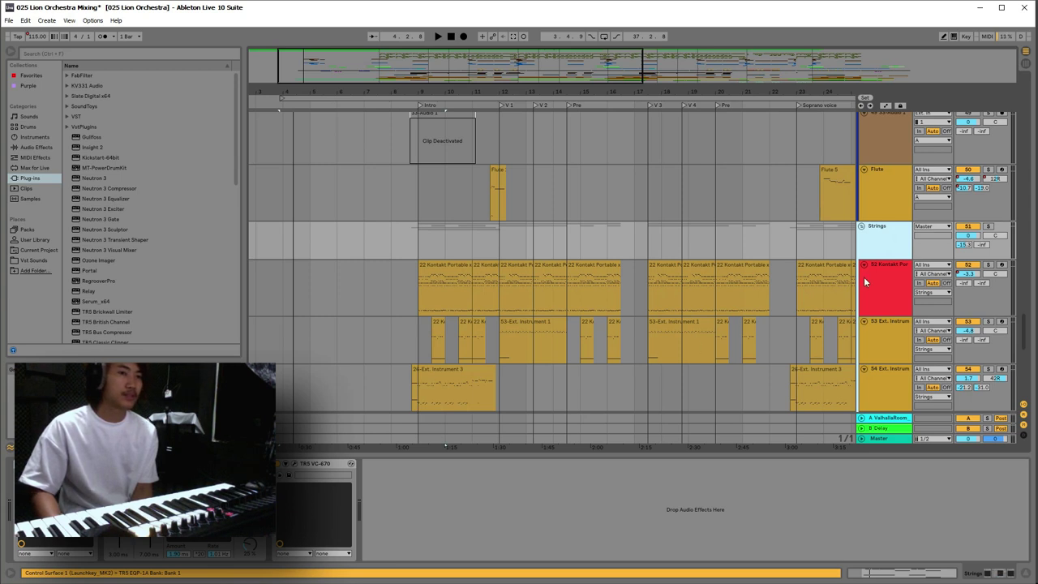
{"action": "left_click", "coordinate": [864, 281]}
{"action": "left_click", "coordinate": [37, 464]}
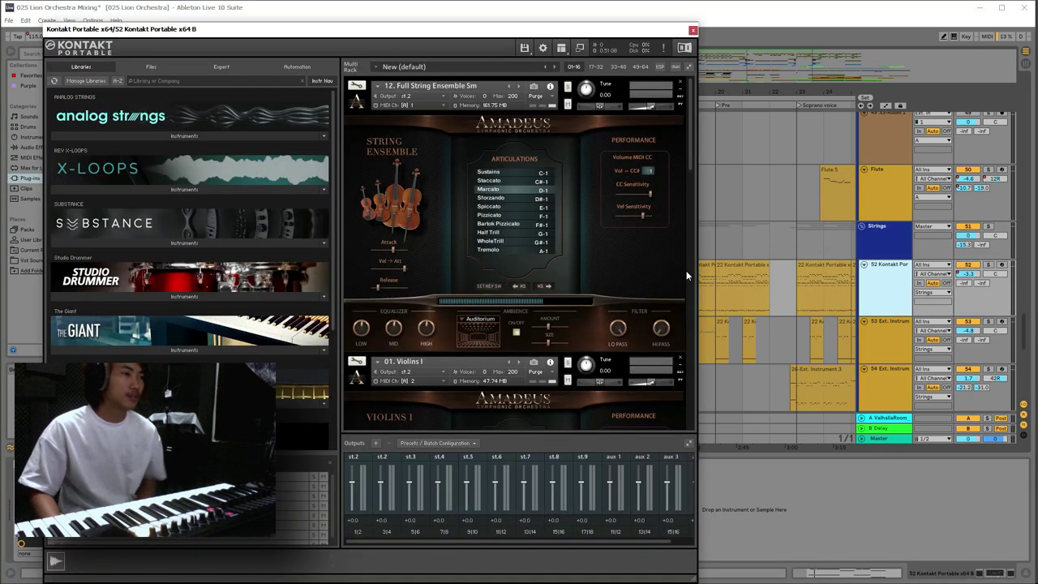
Look through the Kontakt rack down to the Amadeus Symphony instrument with the Dynamic Orch preset
{"action": "scroll", "coordinate": [872, 267], "scroll_direction": "down", "scroll_amount": 2}
{"action": "left_click_drag", "start_coordinate": [1028, 324], "coordinate": [1027, 397]}
{"action": "scroll", "coordinate": [625, 245], "scroll_direction": "down", "scroll_amount": 5}
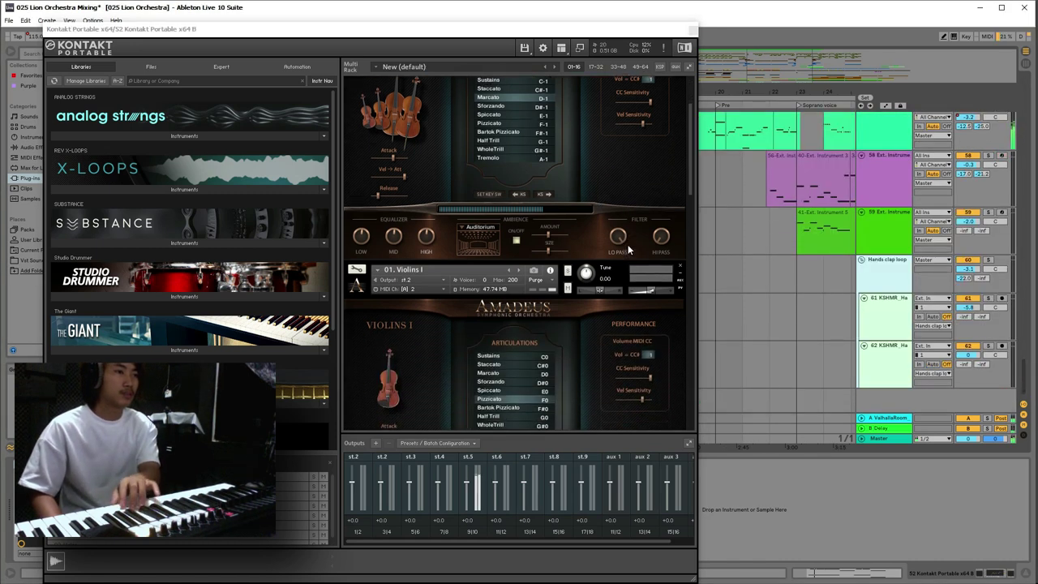
{"action": "left_click_drag", "start_coordinate": [689, 195], "coordinate": [695, 344]}
{"action": "scroll", "coordinate": [689, 310], "scroll_direction": "down", "scroll_amount": 3}
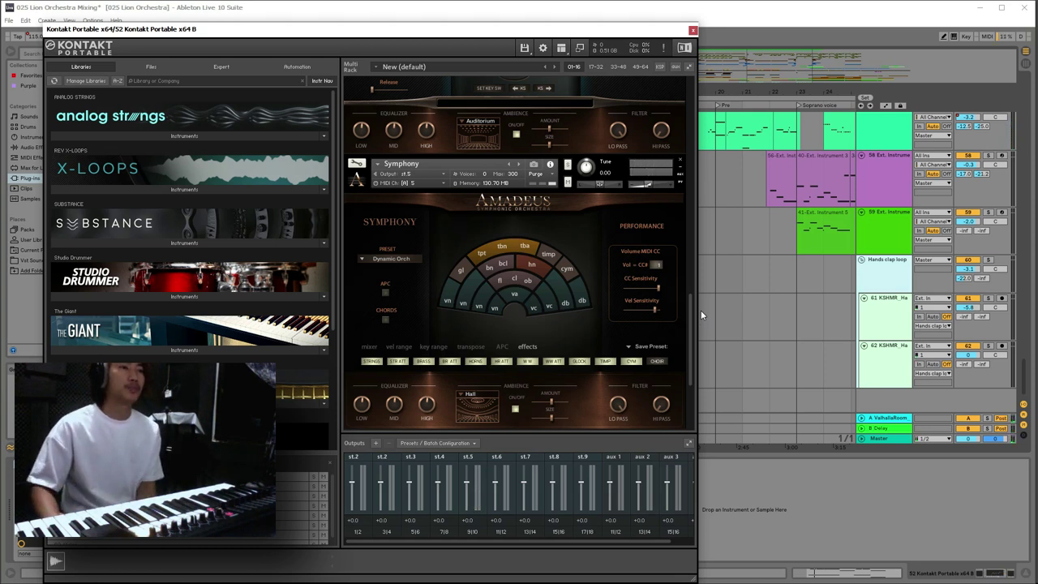
Close the Kontakt window, take track 57 out of solo and play the full mix from the start of its 28-Ext. Instrument 1 clip
{"action": "left_click", "coordinate": [694, 32]}
{"action": "scroll", "coordinate": [268, 149], "scroll_direction": "up", "scroll_amount": 2}
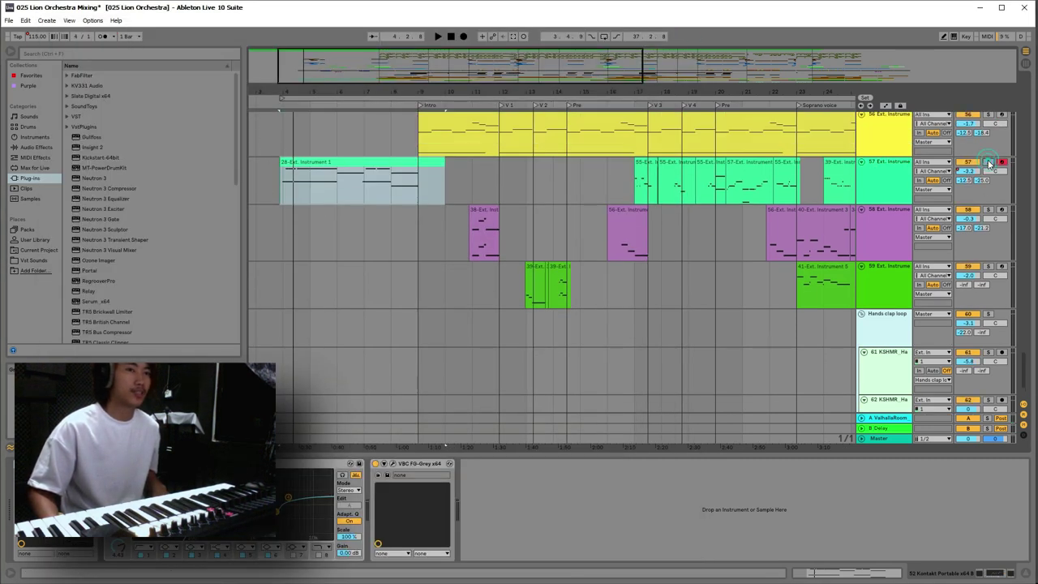
{"action": "scroll", "coordinate": [454, 218], "scroll_direction": "up", "scroll_amount": 2}
{"action": "key", "text": "space"}
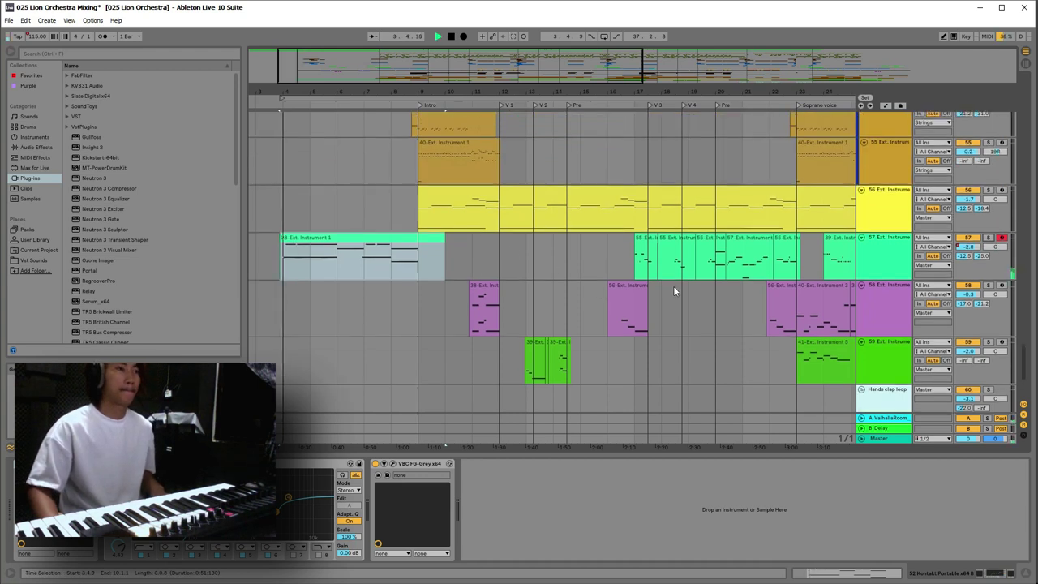
Look through the Strings and Orchestra Roll tracks and their KSHMR clips around the Intro while the song plays
{"action": "scroll", "coordinate": [517, 280], "scroll_direction": "up", "scroll_amount": 5}
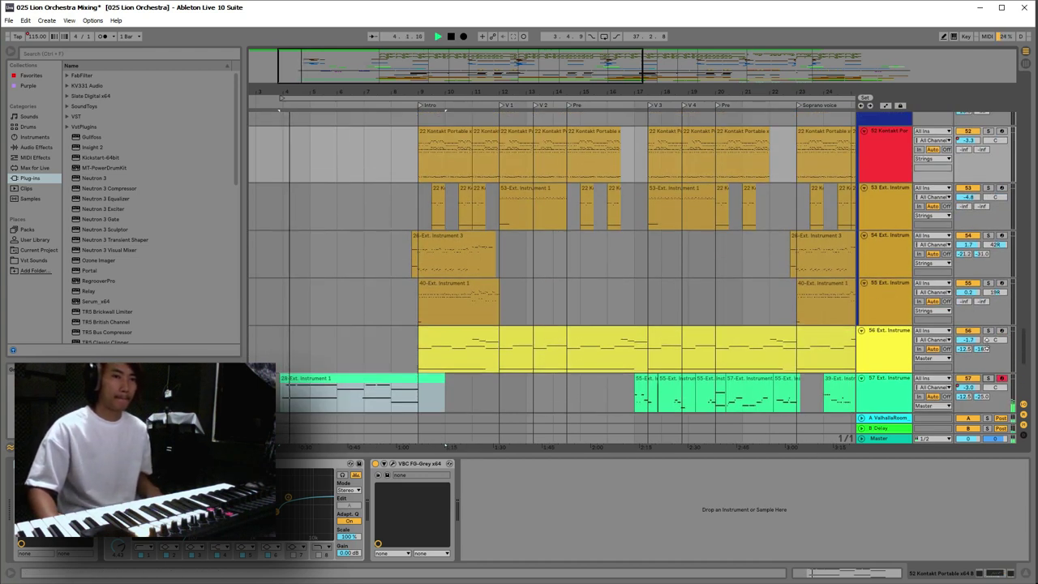
{"action": "left_click_drag", "start_coordinate": [1027, 350], "coordinate": [1010, 222]}
{"action": "scroll", "coordinate": [985, 224], "scroll_direction": "up", "scroll_amount": 6}
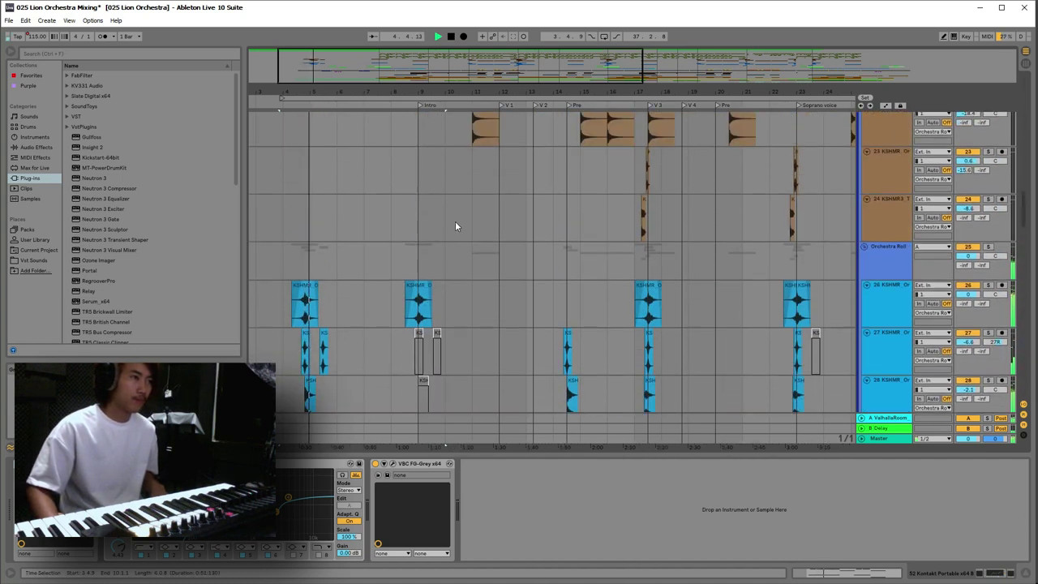
{"action": "left_click_drag", "start_coordinate": [316, 90], "coordinate": [316, 147]}
{"action": "scroll", "coordinate": [491, 286], "scroll_direction": "up", "scroll_amount": 6}
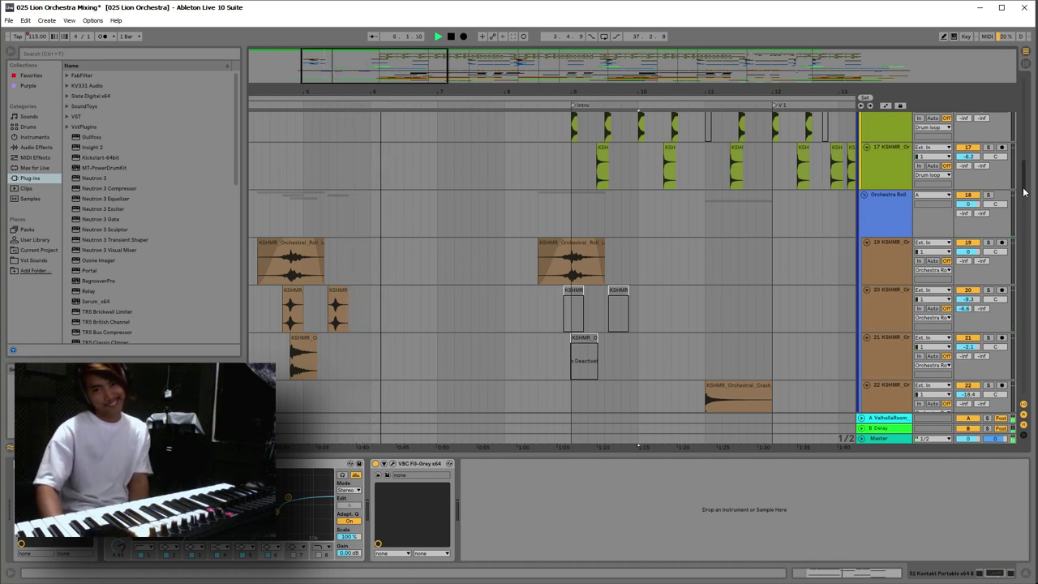
{"action": "mouse_move", "coordinate": [1023, 189]}
{"action": "left_mouse_down"}
{"action": "mouse_move", "coordinate": [1028, 114]}
{"action": "mouse_move", "coordinate": [1026, 201]}
{"action": "left_mouse_up"}
{"action": "left_click_drag", "start_coordinate": [653, 86], "coordinate": [505, 91]}
{"action": "scroll", "coordinate": [567, 194], "scroll_direction": "up", "scroll_amount": 3}
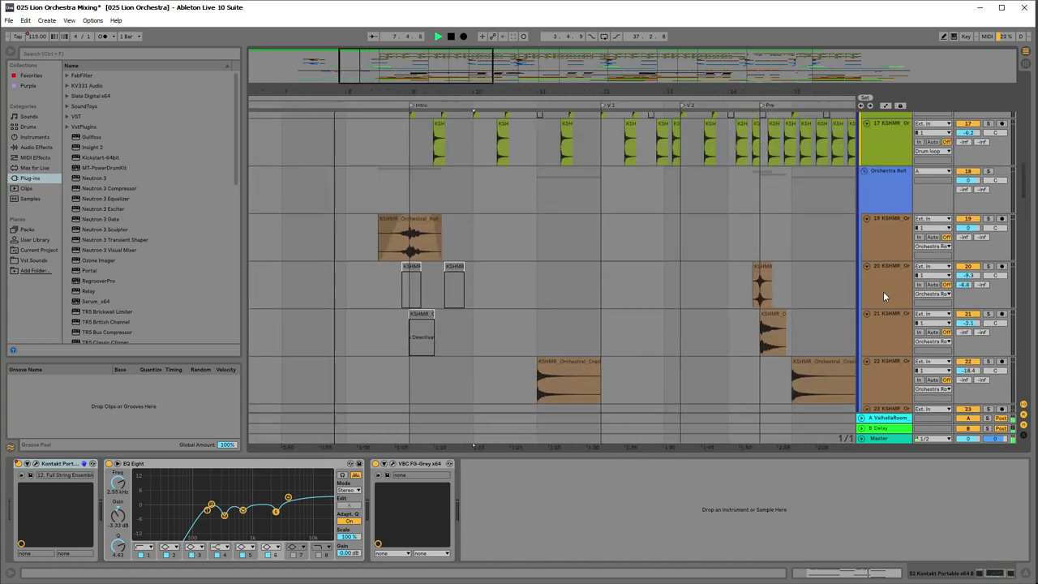
Examine the Drum loop group's KSHMR tracks and the Drums and Percussion tracks above it during playback of the Intro
{"action": "left_click_drag", "start_coordinate": [1026, 203], "coordinate": [1037, 168]}
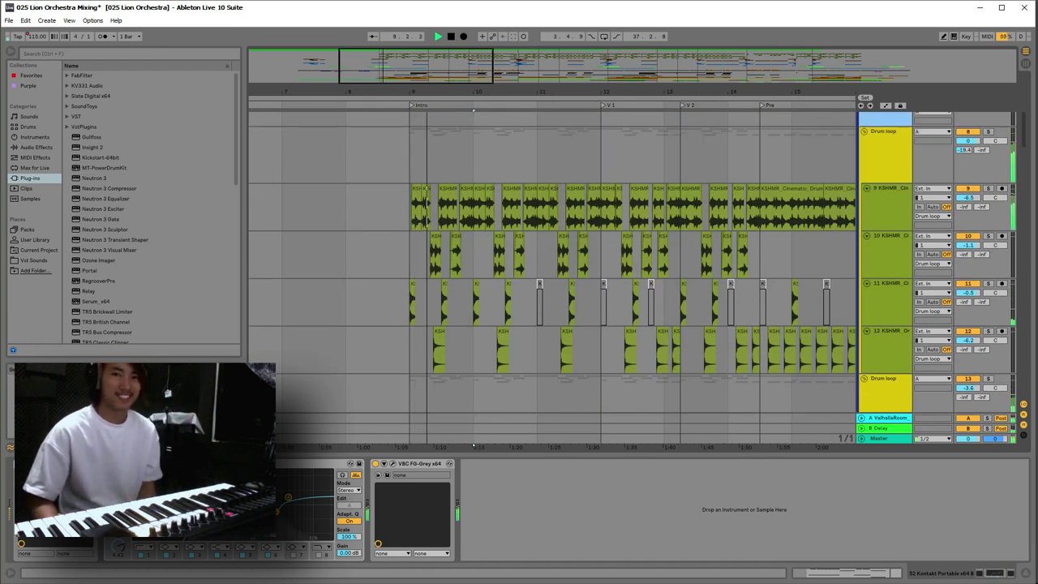
{"action": "left_click_drag", "start_coordinate": [1037, 169], "coordinate": [1037, 169]}
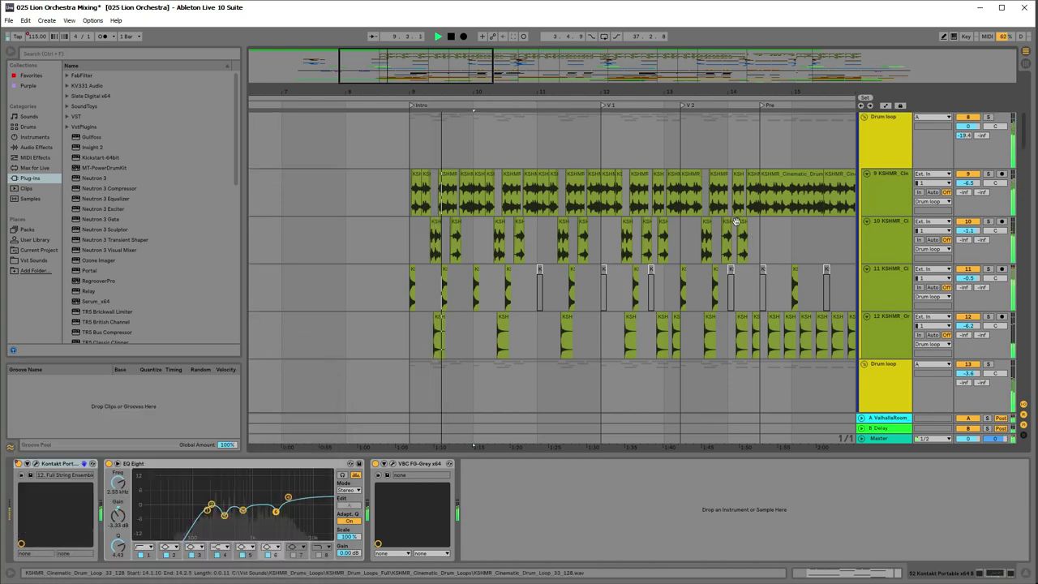
{"action": "left_click_drag", "start_coordinate": [630, 88], "coordinate": [605, 91]}
{"action": "scroll", "coordinate": [893, 230], "scroll_direction": "up", "scroll_amount": 5}
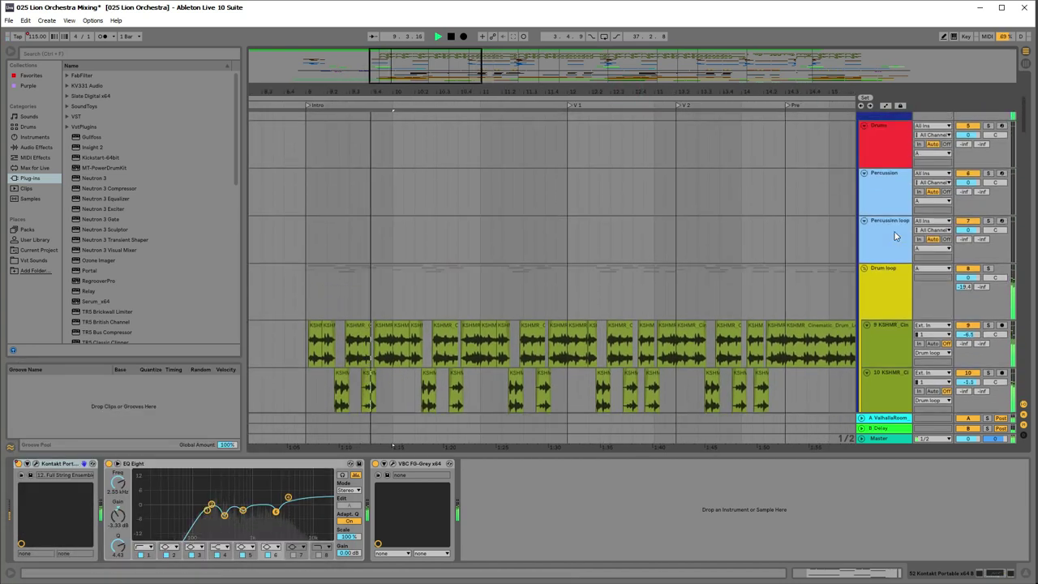
Open the Drums track's Kontakt Portable rack and expand the Realivox Blue instrument to view its controls, then collapse it again
{"action": "left_click", "coordinate": [886, 220]}
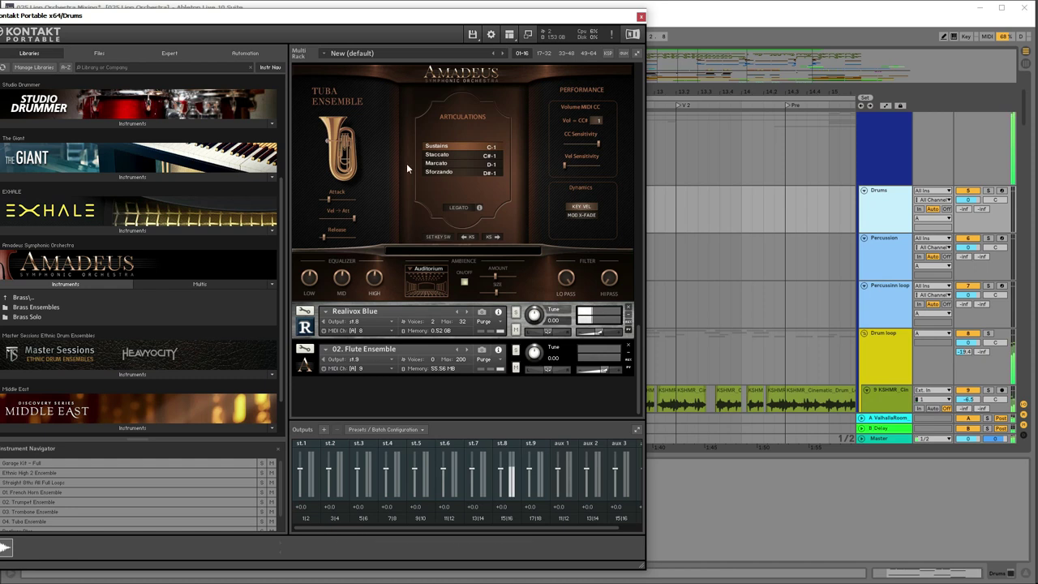
{"action": "left_click", "coordinate": [497, 312]}
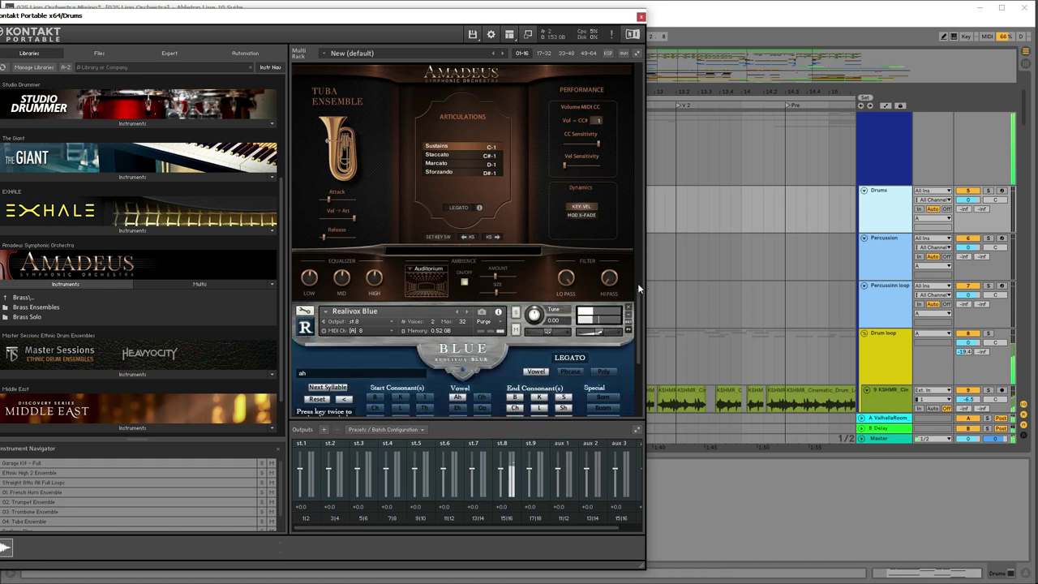
{"action": "left_click_drag", "start_coordinate": [637, 299], "coordinate": [643, 359]}
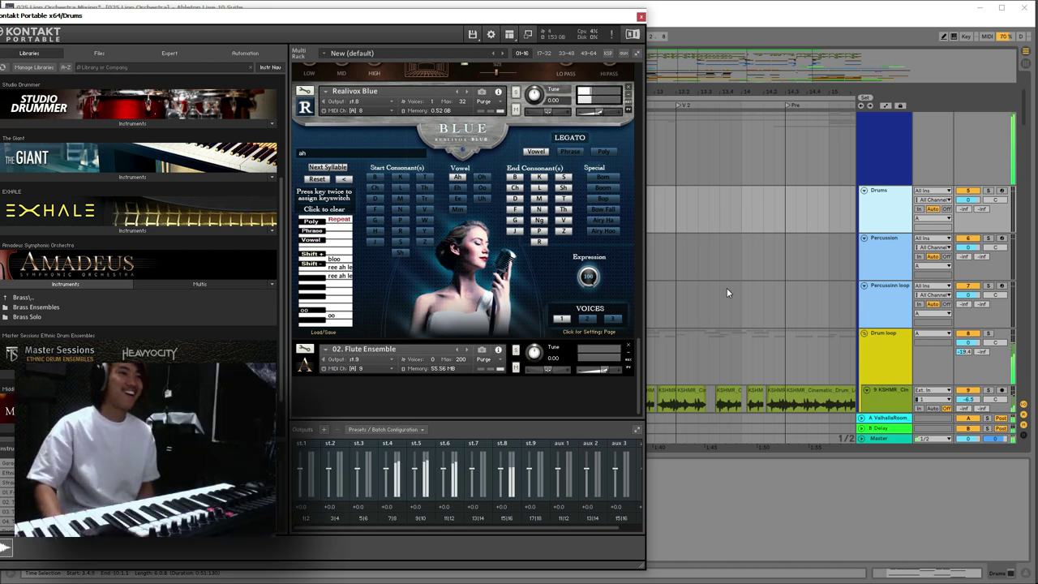
{"action": "left_click", "coordinate": [305, 107]}
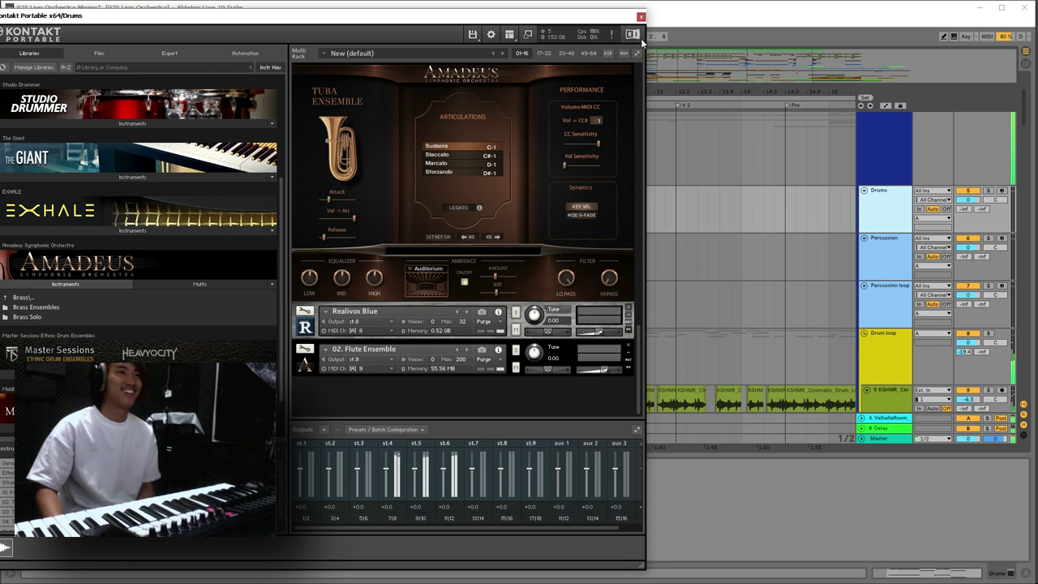
Collapse the Tuba, Trombone and Trumpet Ensemble instruments in the Drums rack, then close the Kontakt window and stop playback
{"action": "scroll", "coordinate": [573, 152], "scroll_direction": "up", "scroll_amount": 3}
{"action": "left_click", "coordinate": [304, 109]}
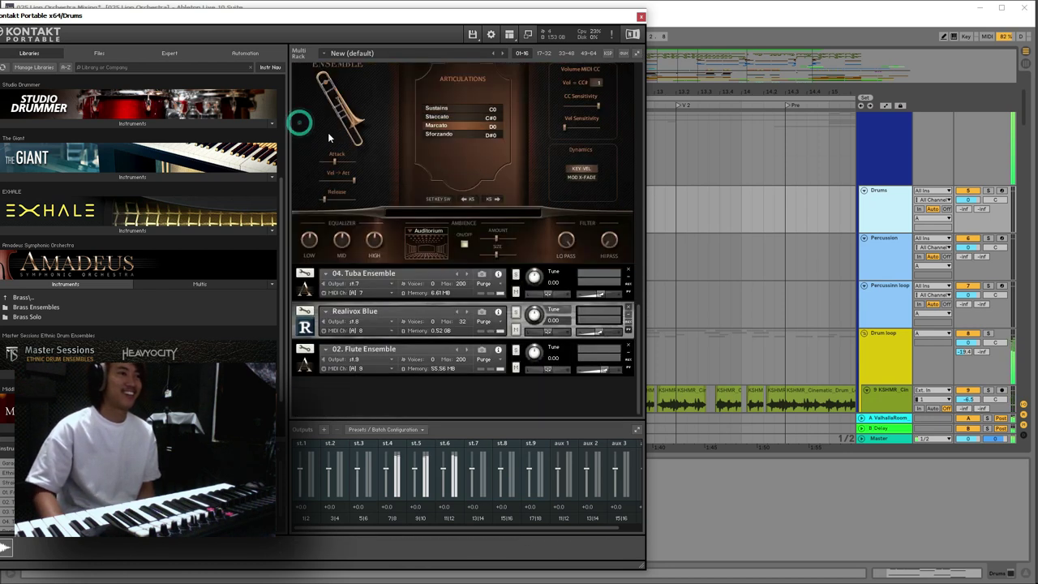
{"action": "scroll", "coordinate": [328, 136], "scroll_direction": "up", "scroll_amount": 4}
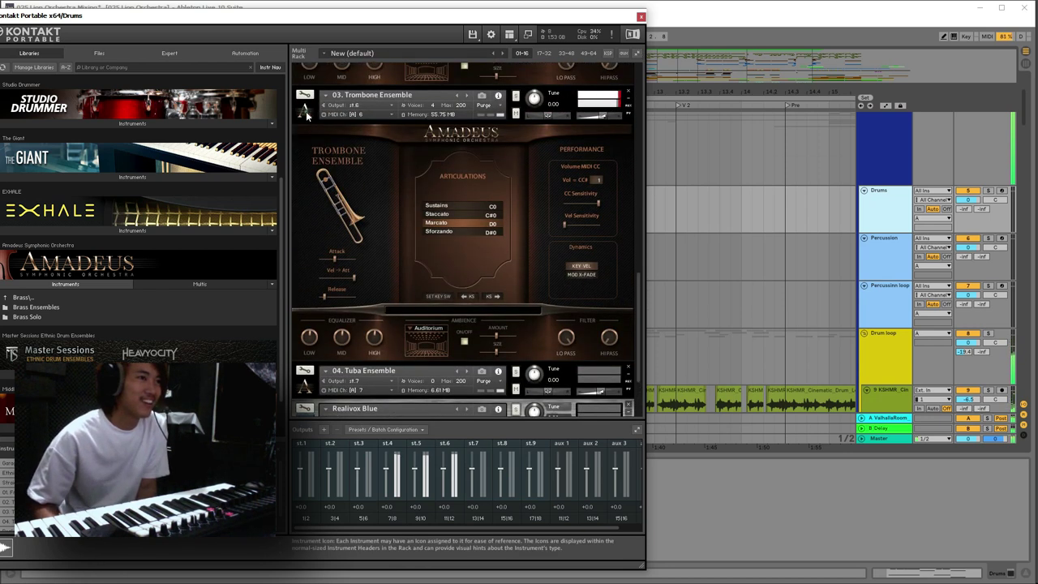
{"action": "left_click", "coordinate": [306, 113]}
{"action": "scroll", "coordinate": [418, 195], "scroll_direction": "up", "scroll_amount": 4}
{"action": "left_click", "coordinate": [308, 111]}
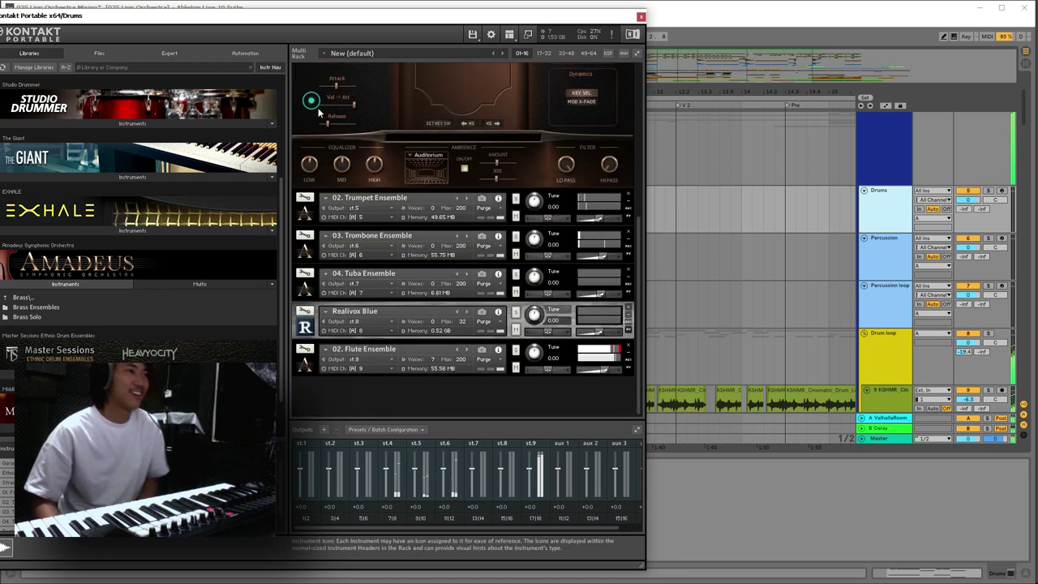
{"action": "left_click", "coordinate": [641, 16]}
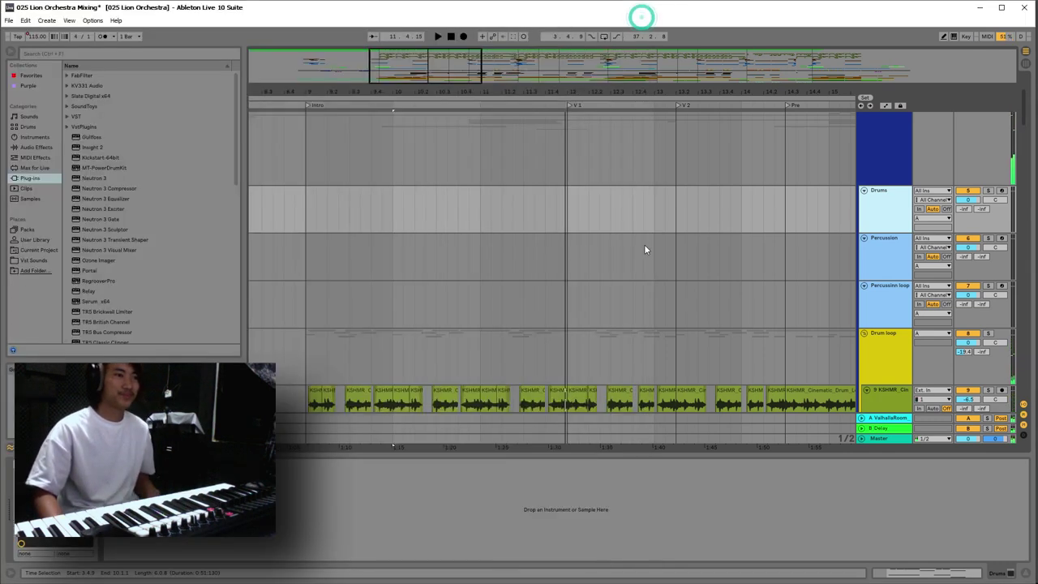
Show the whole song's arrangement and look down through the Drum loop and Orchestra Roll tracks
{"action": "scroll", "coordinate": [644, 249], "scroll_direction": "up", "scroll_amount": 3}
{"action": "left_click_drag", "start_coordinate": [1022, 116], "coordinate": [1016, 242]}
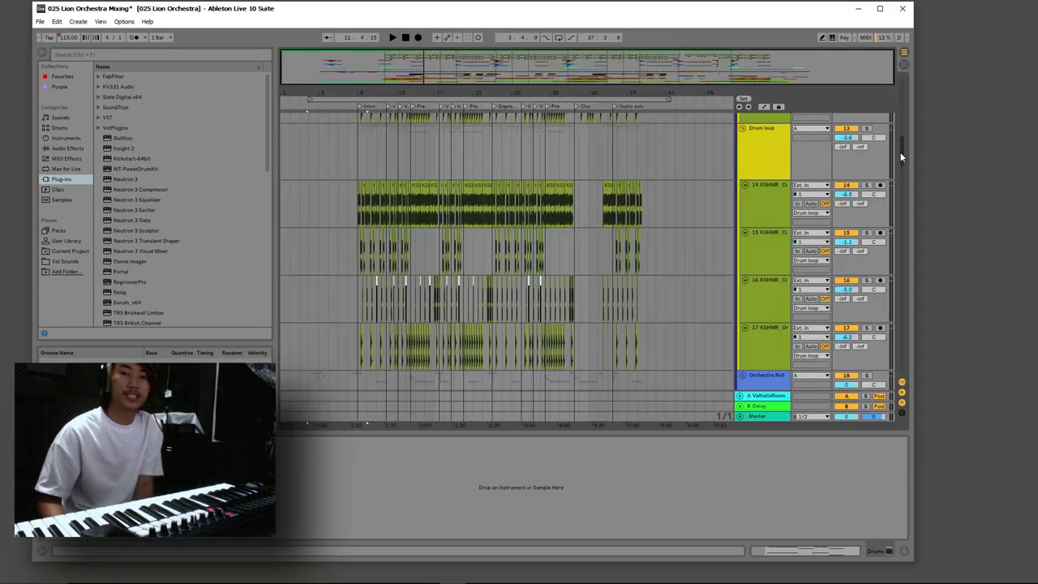
{"action": "left_click_drag", "start_coordinate": [900, 155], "coordinate": [897, 186]}
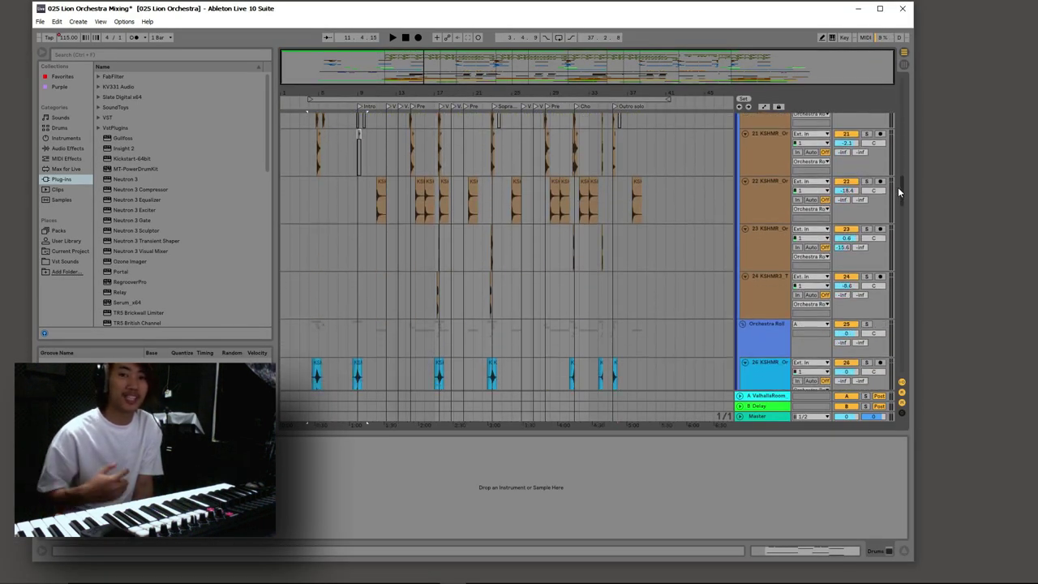